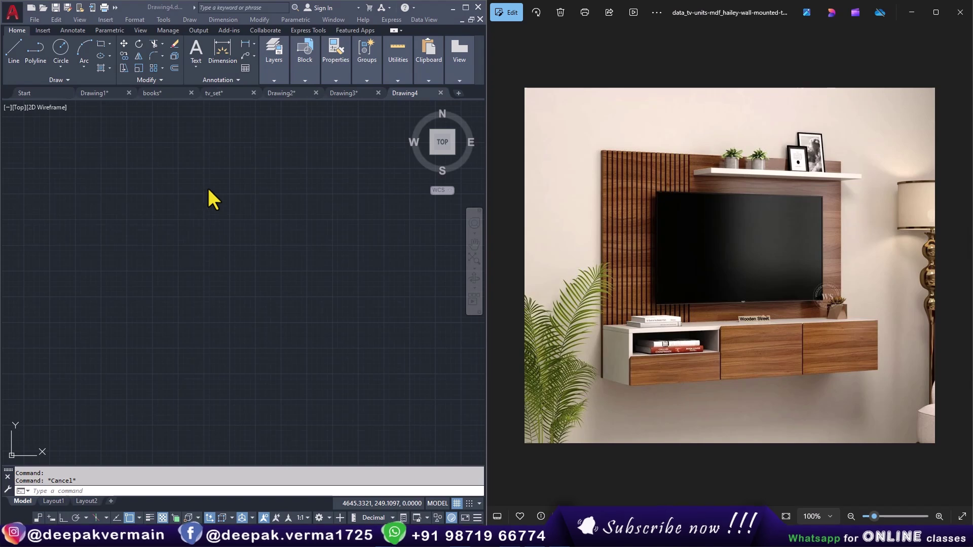
Focus the blank AutoCAD drawing beside the TV unit photo and clear any active command.
{"action": "left_click", "coordinate": [218, 188]}
{"action": "key", "text": "Escape"}
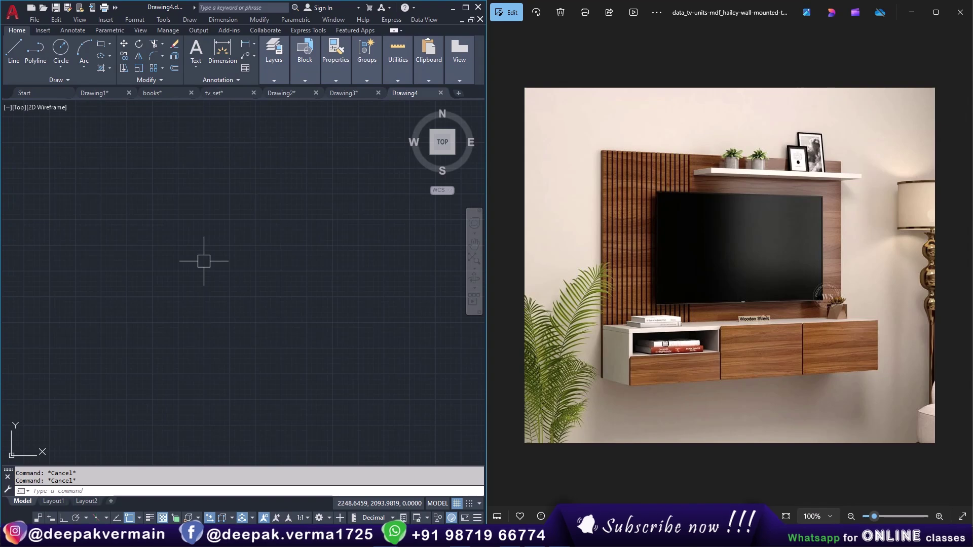
Set the drawing units to Architectural length with an Inches insertion scale.
{"action": "key", "text": "Return"}
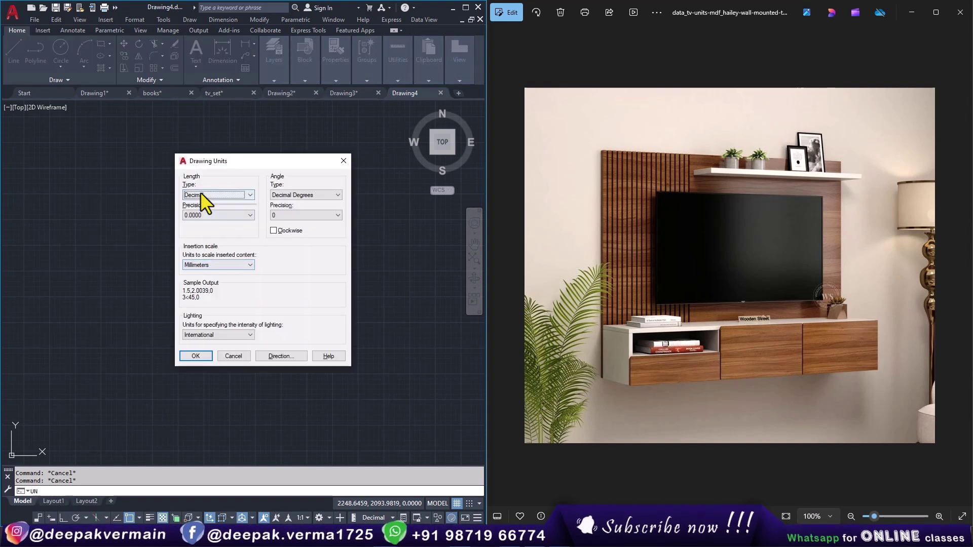
{"action": "left_click", "coordinate": [200, 193]}
{"action": "left_click", "coordinate": [200, 264]}
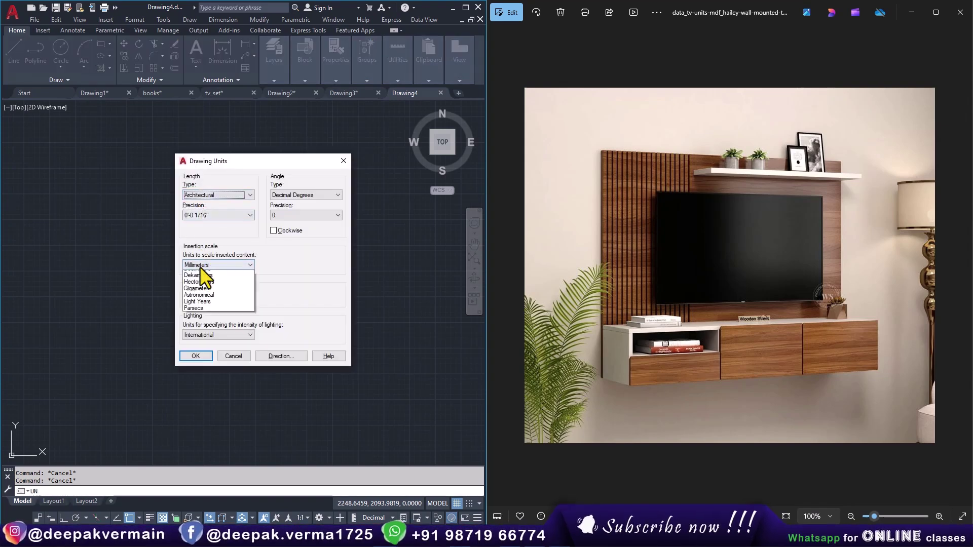
{"action": "left_click", "coordinate": [200, 281]}
{"action": "left_click", "coordinate": [200, 357]}
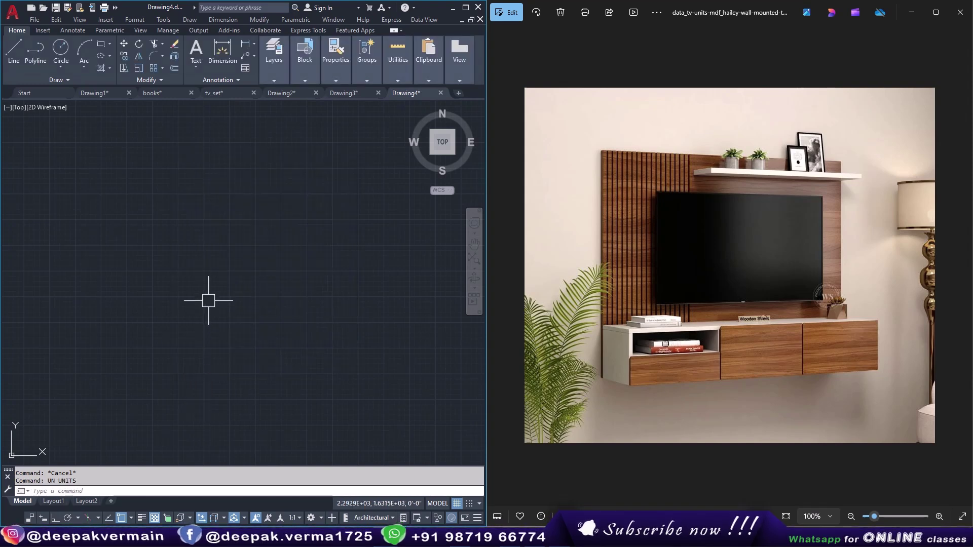
Change the ISO-25 dimension style's primary unit format to Architectural.
{"action": "type", "text": "d"}
{"action": "key", "text": "Return"}
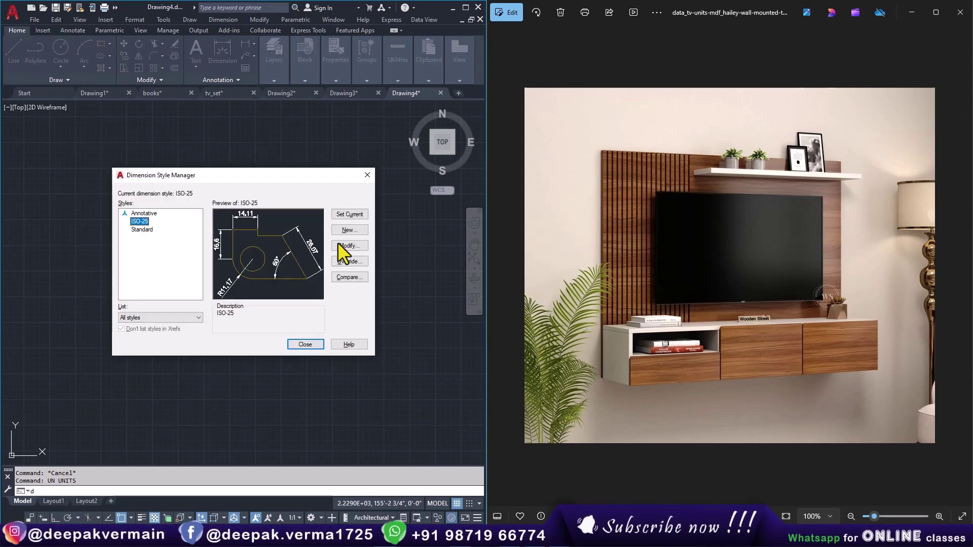
{"action": "left_click", "coordinate": [337, 242]}
{"action": "left_click", "coordinate": [405, 118]}
{"action": "left_click", "coordinate": [366, 140]}
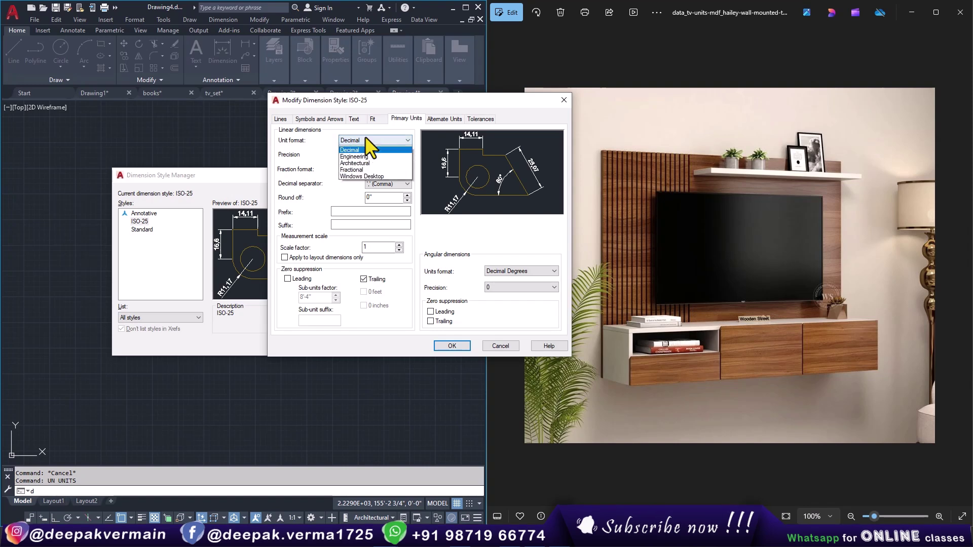
{"action": "left_click", "coordinate": [354, 163]}
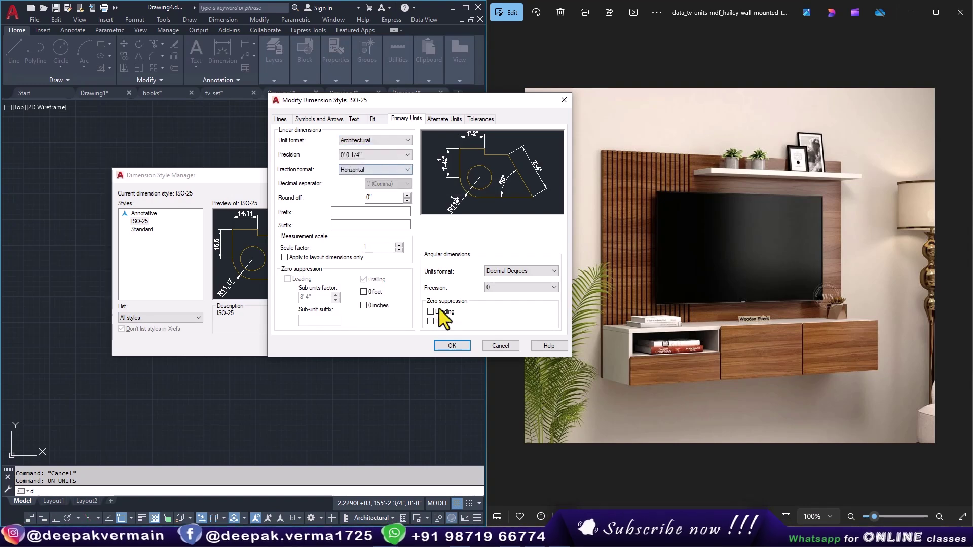
{"action": "left_click", "coordinate": [449, 346]}
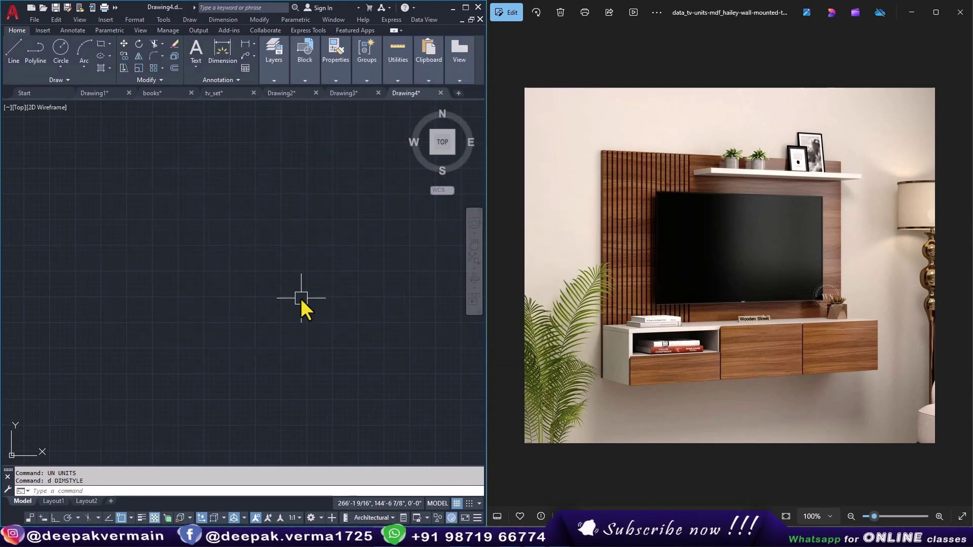
{"action": "left_click", "coordinate": [318, 345]}
Draw the closed 6' by 5' rectangular outline with the Line tool.
{"action": "type", "text": "l"}
{"action": "key", "text": "Return"}
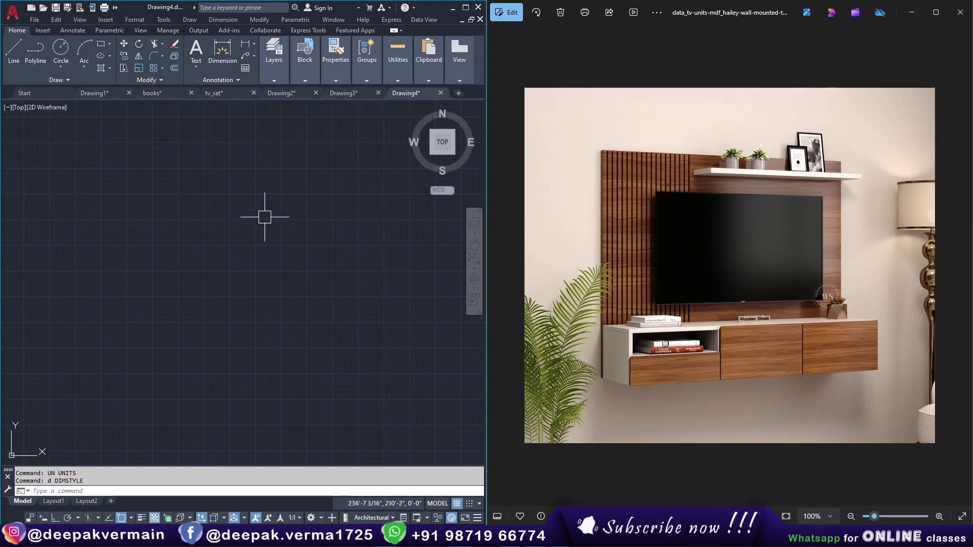
{"action": "left_click", "coordinate": [155, 194]}
{"action": "type", "text": "6'"}
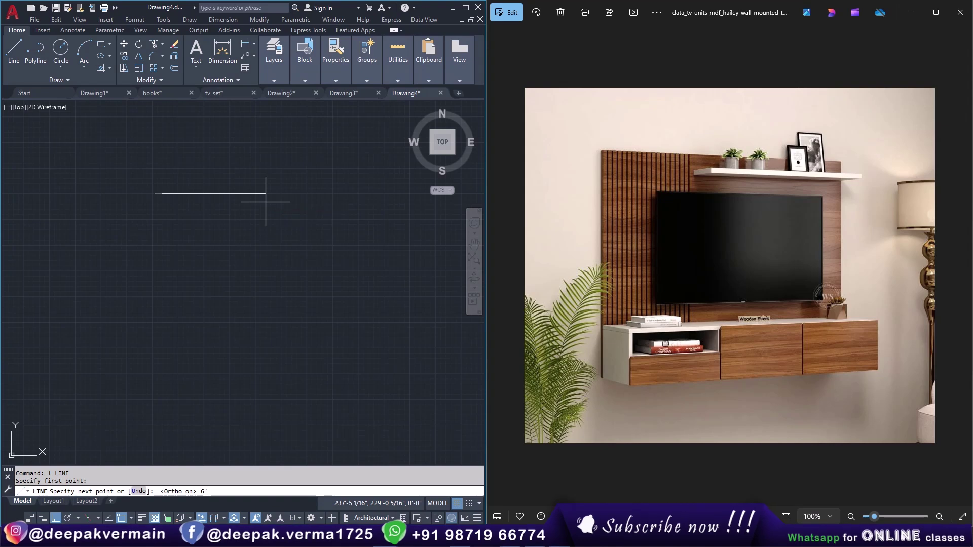
{"action": "key", "text": "Return"}
{"action": "scroll", "coordinate": [319, 299], "scroll_direction": "down", "scroll_amount": 5}
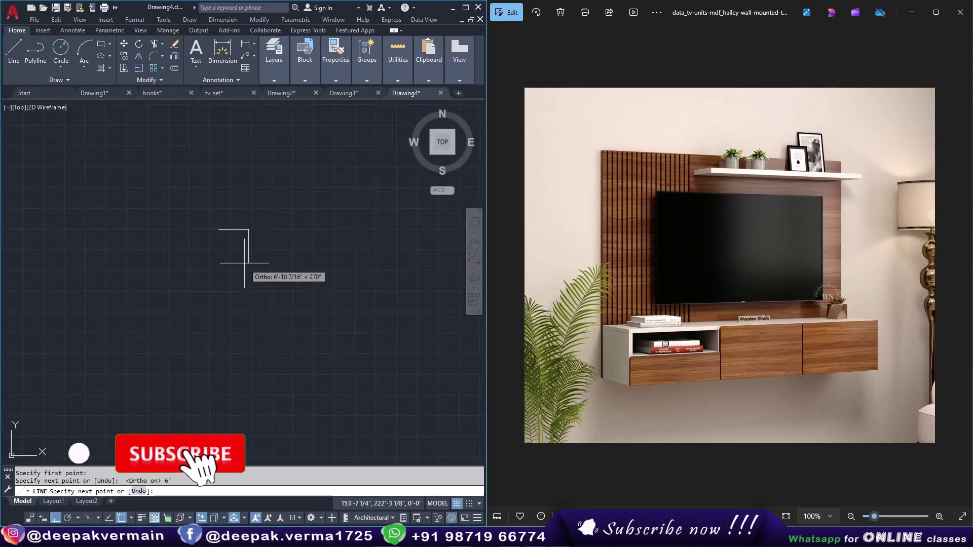
{"action": "scroll", "coordinate": [278, 258], "scroll_direction": "up", "scroll_amount": 4}
{"action": "type", "text": "5'"}
{"action": "key", "text": "Return"}
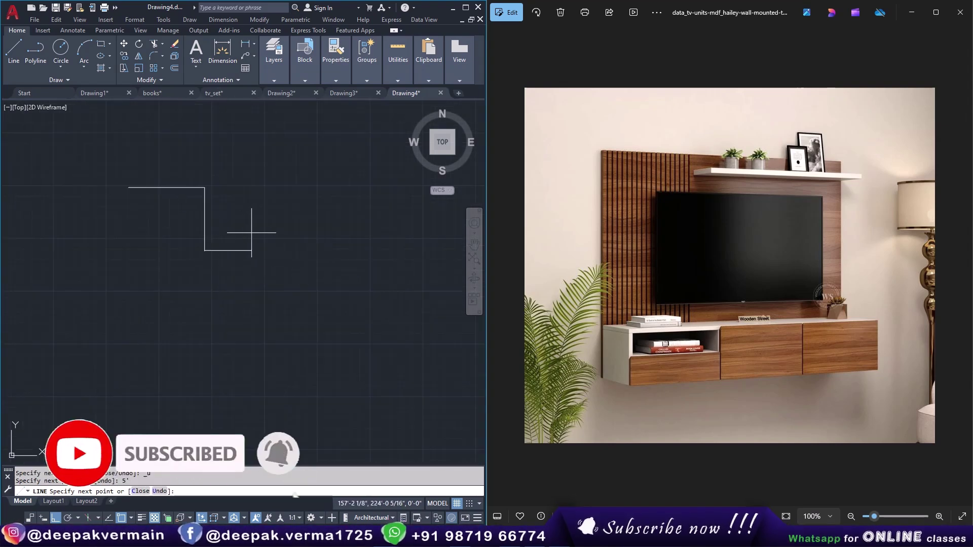
{"action": "type", "text": "6'"}
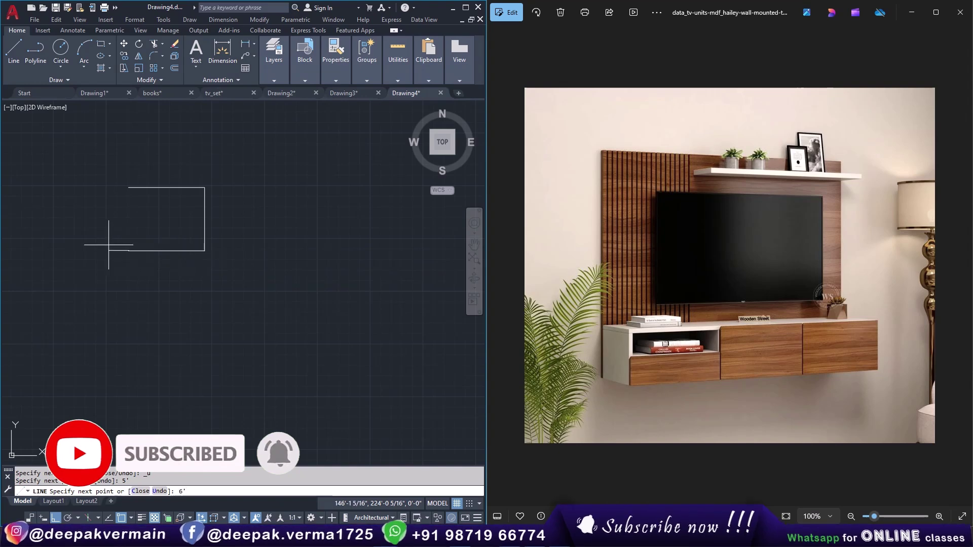
{"action": "key", "text": "Return"}
{"action": "left_click", "coordinate": [130, 185]}
{"action": "key", "text": "Escape"}
Add 6' and 5' check dimensions to the rectangle, then delete both.
{"action": "scroll", "coordinate": [130, 188], "scroll_direction": "up", "scroll_amount": 4}
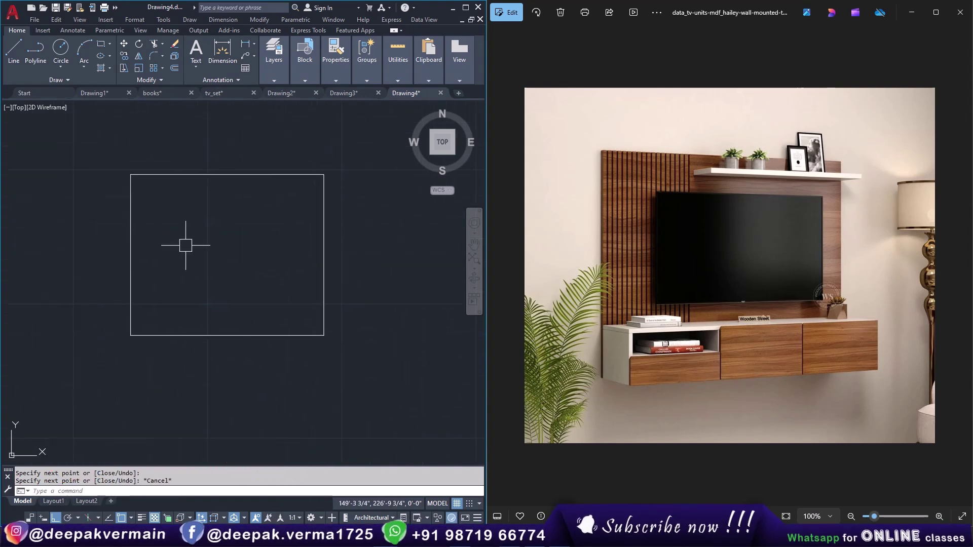
{"action": "type", "text": "dl"}
{"action": "key", "text": "Return"}
{"action": "key", "text": "Return"}
{"action": "left_click", "coordinate": [210, 175]}
{"action": "left_click", "coordinate": [264, 157]}
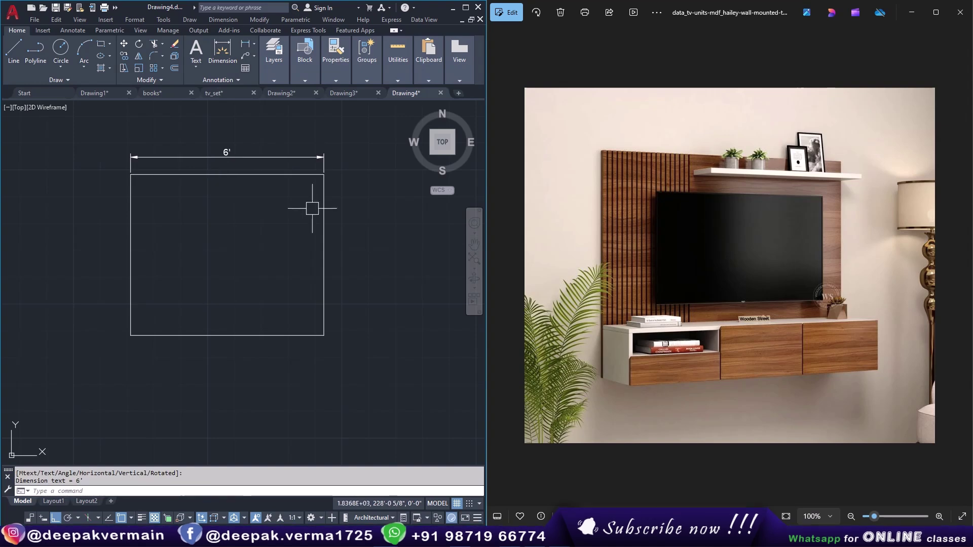
{"action": "key", "text": "Return"}
{"action": "key", "text": "Return"}
{"action": "left_click", "coordinate": [322, 235]}
{"action": "left_click", "coordinate": [339, 235]}
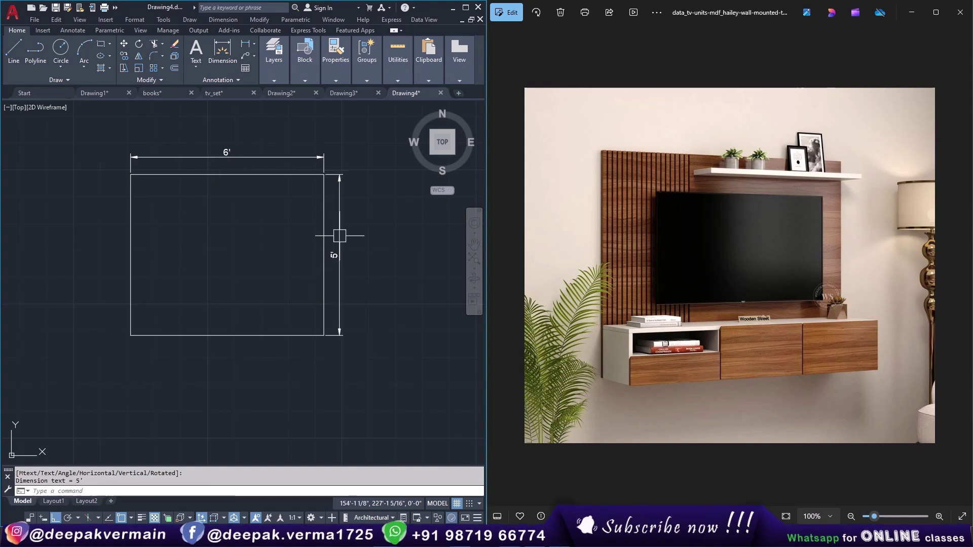
{"action": "left_click", "coordinate": [339, 272]}
{"action": "key", "text": "Delete"}
{"action": "left_click", "coordinate": [263, 157]}
{"action": "key", "text": "Delete"}
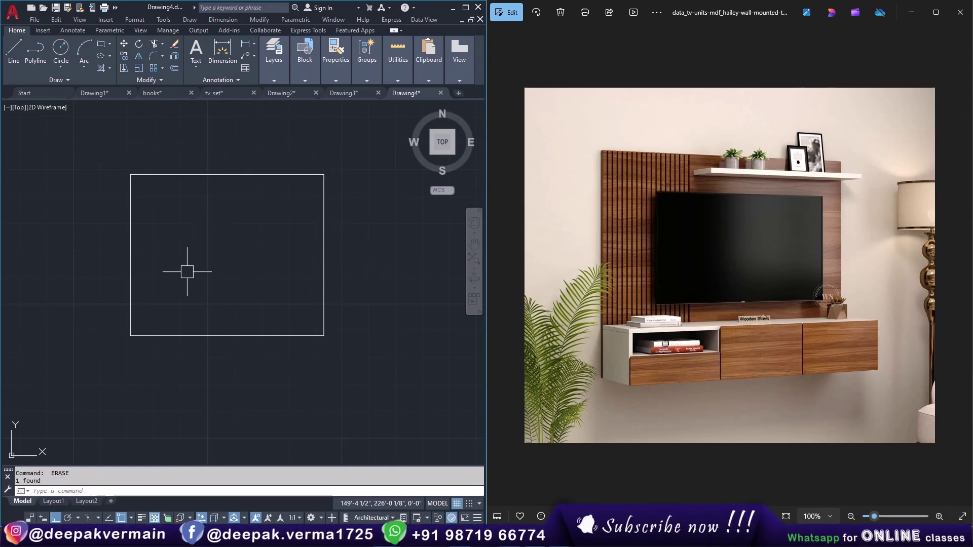
Offset the bottom edge 1' upward to form the cabinet's top line.
{"action": "type", "text": "o"}
{"action": "key", "text": "Return"}
{"action": "key", "text": "Return"}
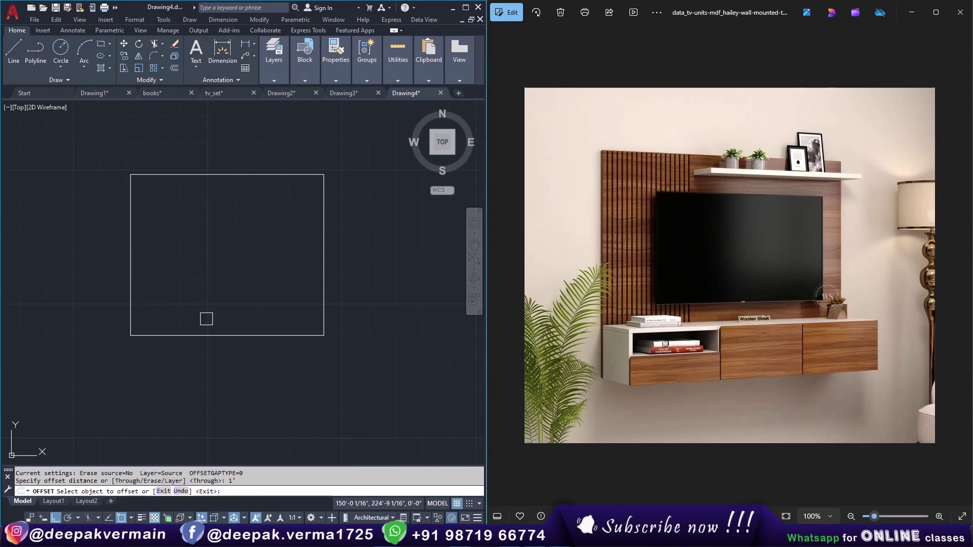
{"action": "left_click", "coordinate": [207, 334]}
{"action": "left_click", "coordinate": [213, 318]}
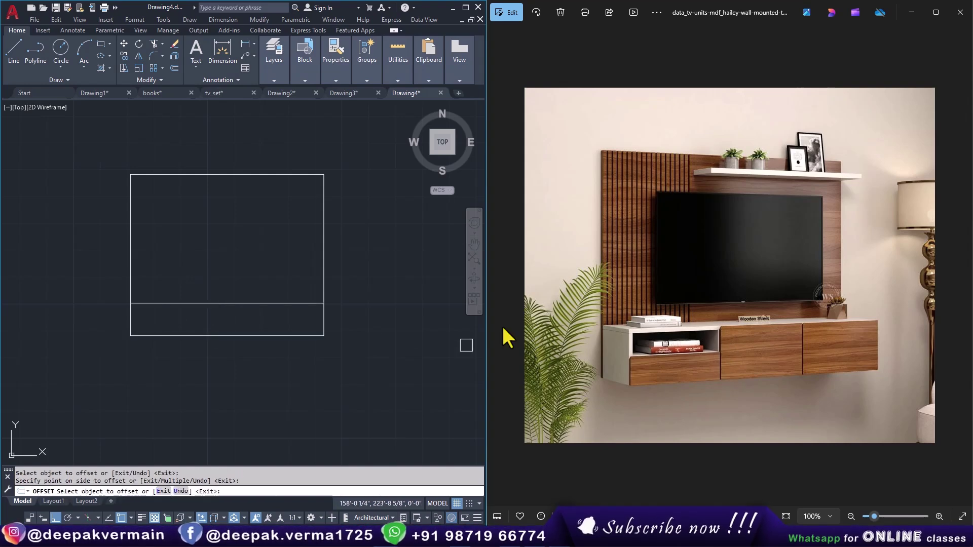
{"action": "middle_click_drag", "start_coordinate": [199, 273], "coordinate": [226, 284]}
{"action": "key", "text": "Escape"}
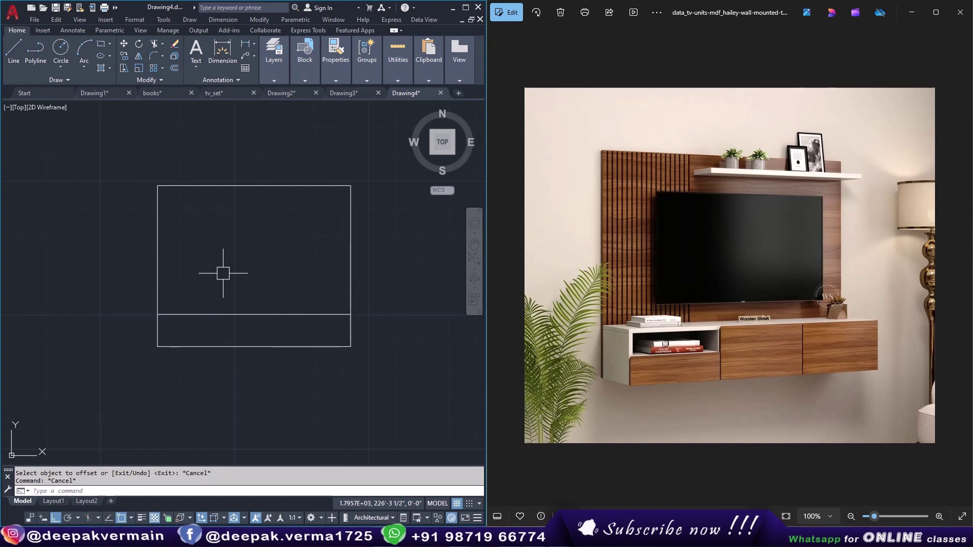
Offset a vertical line 2' to the right of the left edge.
{"action": "type", "text": "l"}
{"action": "key", "text": "Return"}
{"action": "key", "text": "Escape"}
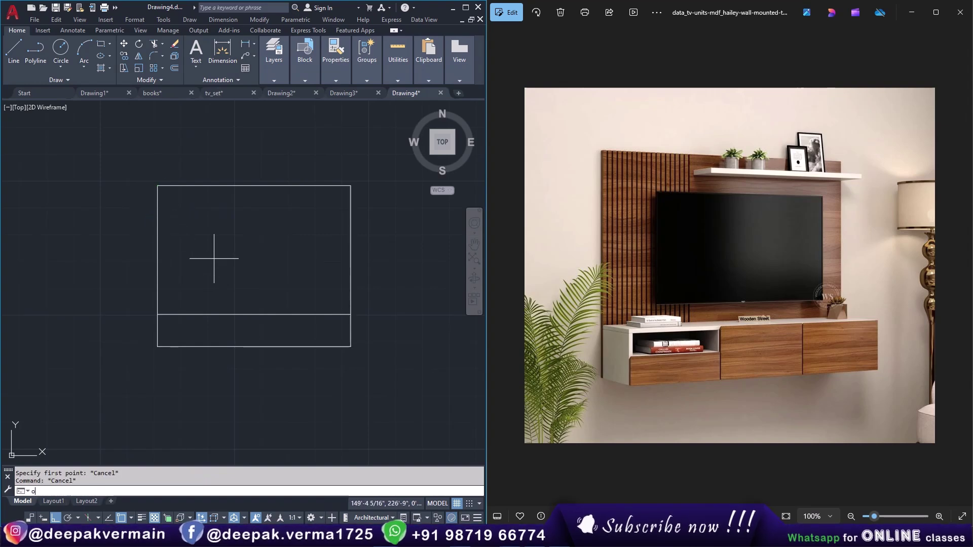
{"action": "key", "text": "Return"}
{"action": "key", "text": "Return"}
{"action": "left_click", "coordinate": [158, 244]}
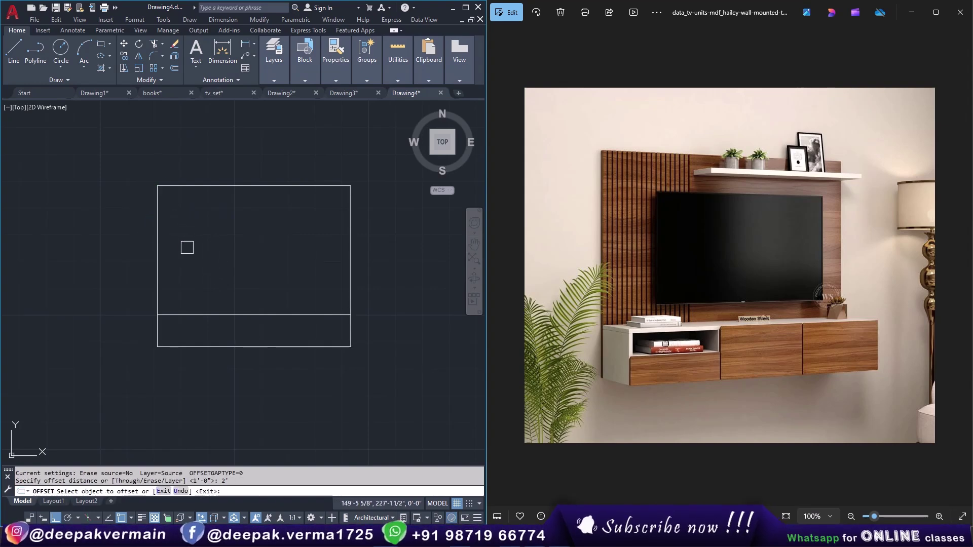
{"action": "key", "text": "Escape"}
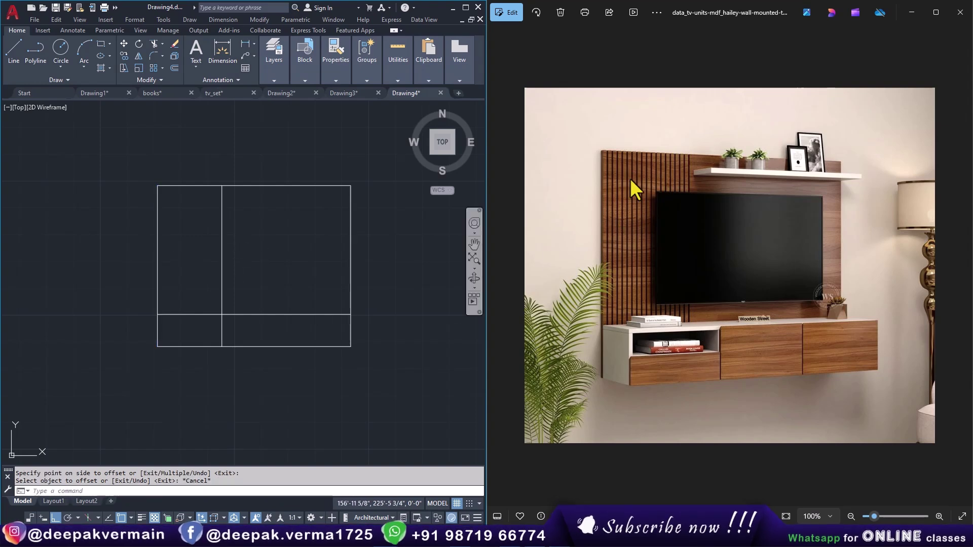
Offset that vertical line another 2' to the right.
{"action": "scroll", "coordinate": [163, 327], "scroll_direction": "up", "scroll_amount": 2}
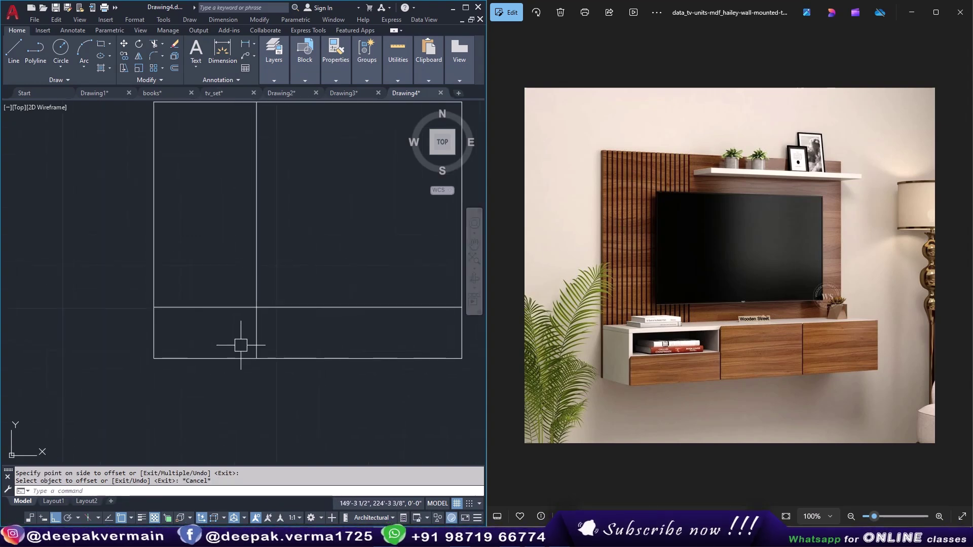
{"action": "type", "text": "o"}
{"action": "key", "text": "Return"}
{"action": "key", "text": "Return"}
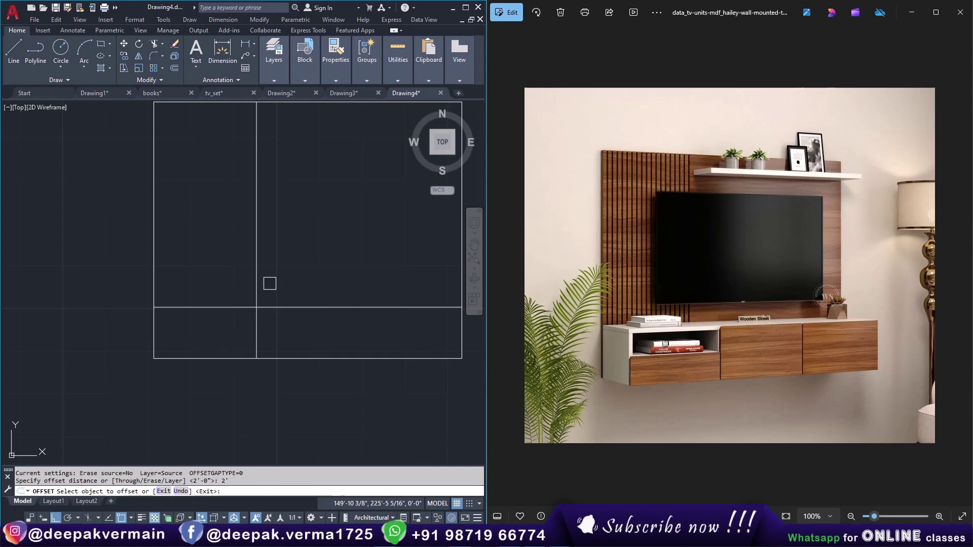
{"action": "left_click", "coordinate": [256, 275]}
{"action": "left_click", "coordinate": [337, 294]}
{"action": "middle_click_drag", "start_coordinate": [296, 377], "coordinate": [256, 391]}
{"action": "key", "text": "Escape"}
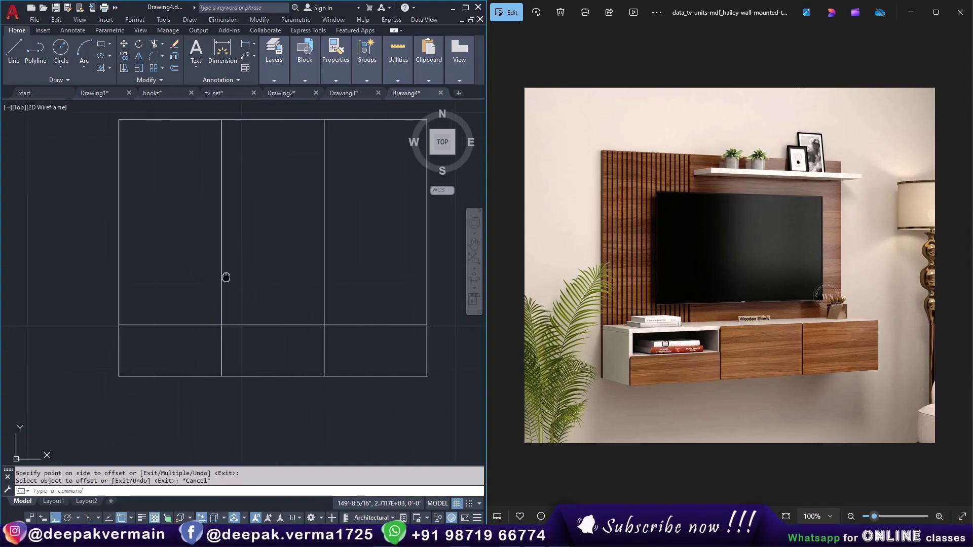
Trim away the upper part of the right vertical line above the cabinet.
{"action": "middle_click_drag", "start_coordinate": [224, 271], "coordinate": [233, 279]}
{"action": "key", "text": "Return"}
{"action": "left_click", "coordinate": [328, 261]}
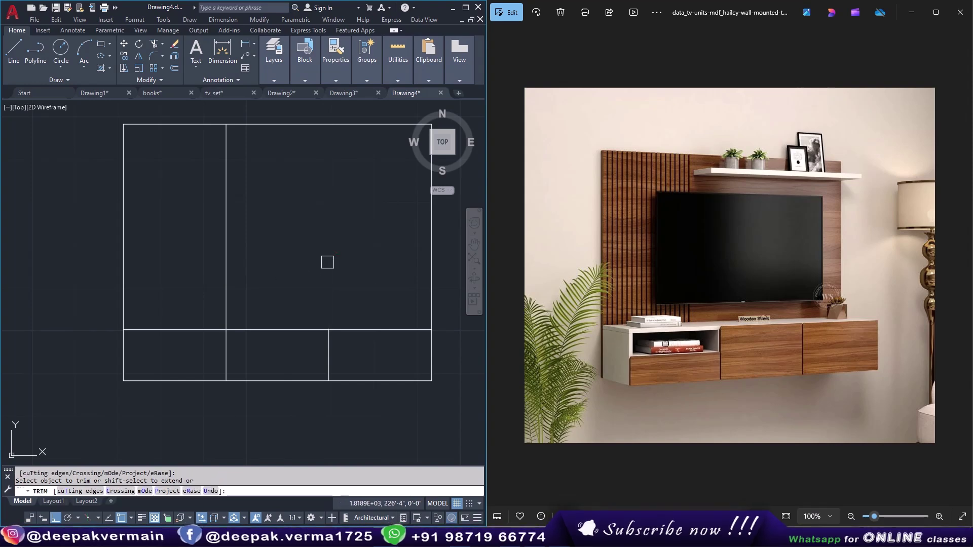
{"action": "key", "text": "Escape"}
{"action": "middle_click_drag", "start_coordinate": [185, 276], "coordinate": [213, 305]}
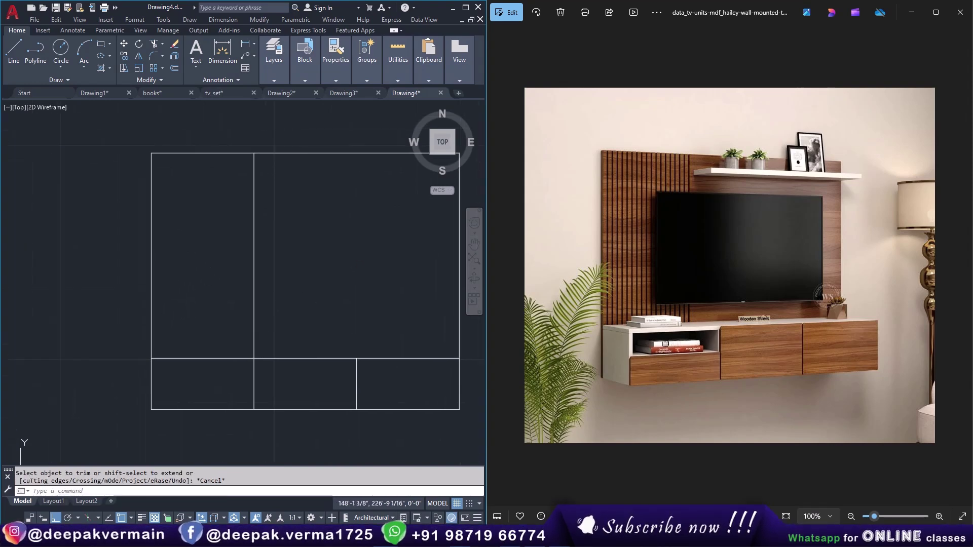
{"action": "key", "text": "Escape"}
{"action": "type", "text": "t"}
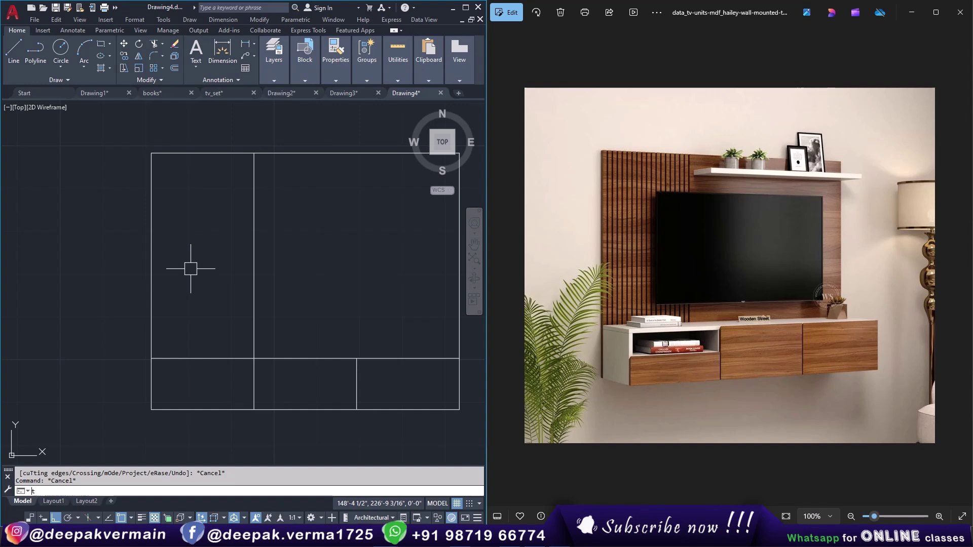
{"action": "type", "text": "l"}
{"action": "key", "text": "Return"}
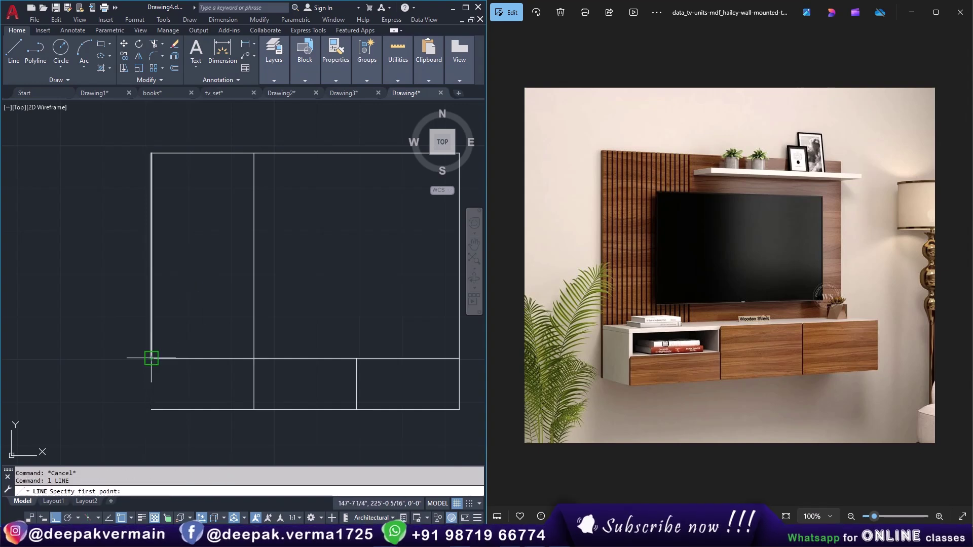
Offset the back panel's left edge inward to start the first slat.
{"action": "left_click", "coordinate": [151, 359]}
{"action": "key", "text": "Escape"}
{"action": "left_click", "coordinate": [151, 316]}
{"action": "middle_click_drag", "start_coordinate": [172, 262], "coordinate": [177, 297]}
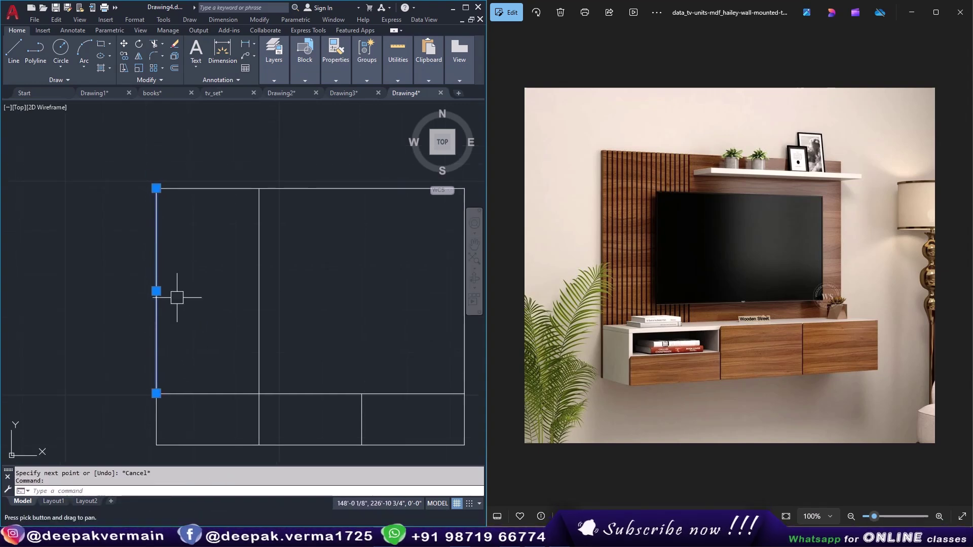
{"action": "key", "text": "Escape"}
{"action": "type", "text": "o"}
{"action": "key", "text": "Return"}
{"action": "key", "text": "Return"}
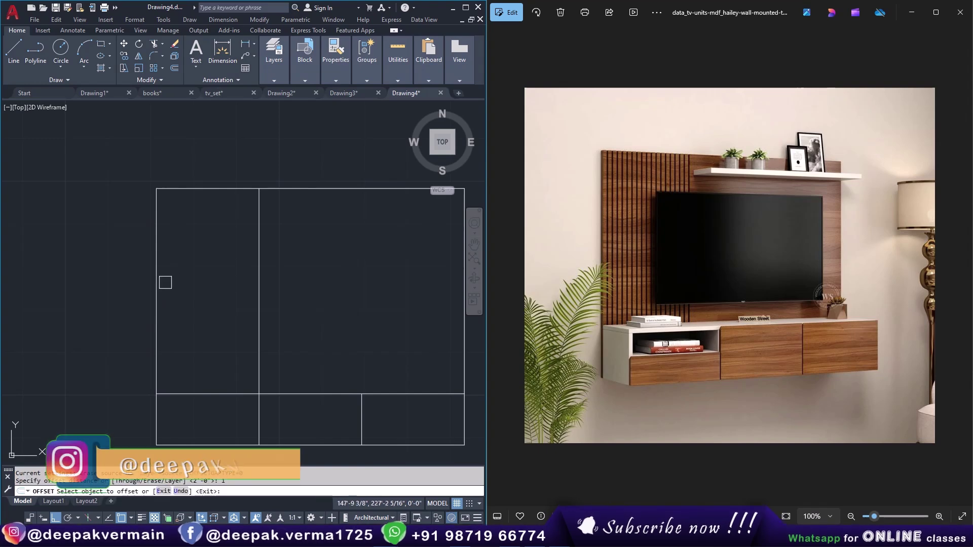
{"action": "left_click", "coordinate": [157, 280]}
{"action": "left_click", "coordinate": [184, 276]}
{"action": "scroll", "coordinate": [165, 256], "scroll_direction": "up", "scroll_amount": 2}
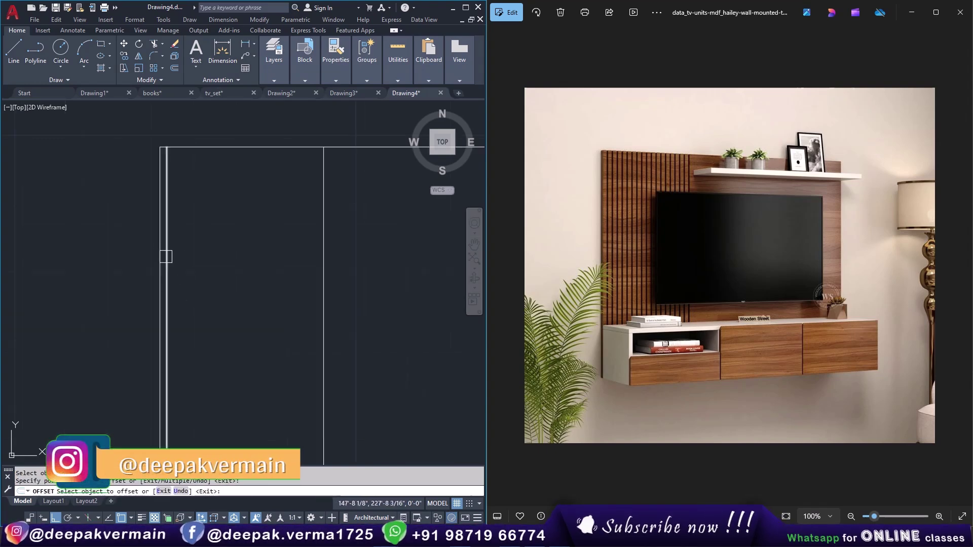
{"action": "key", "text": "Escape"}
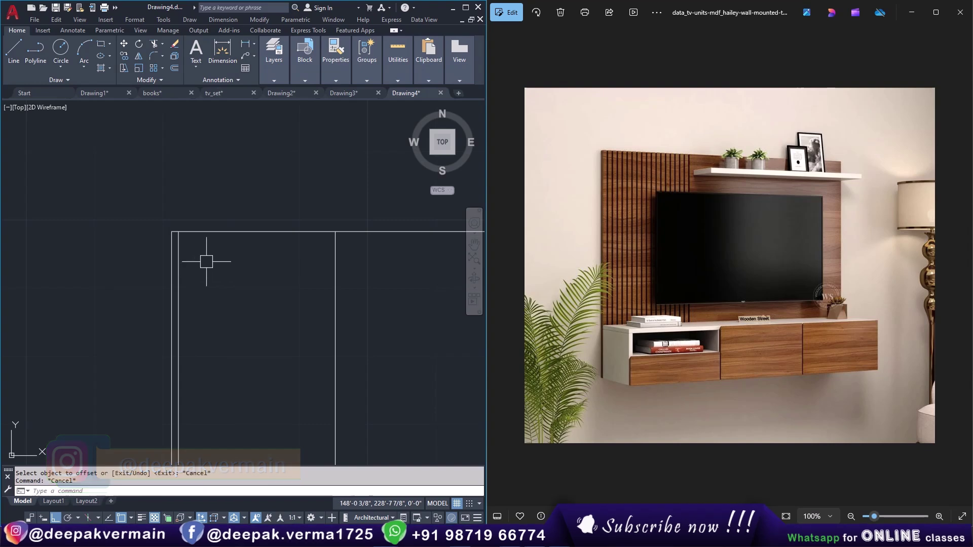
Offset the new inner line 0.3 to the right to complete the slat.
{"action": "type", "text": "o"}
{"action": "key", "text": "Return"}
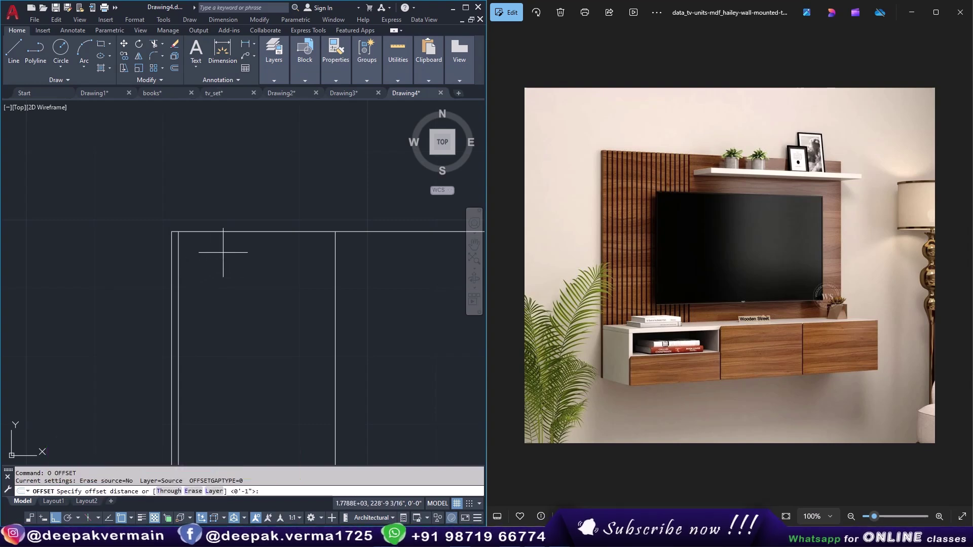
{"action": "key", "text": "Return"}
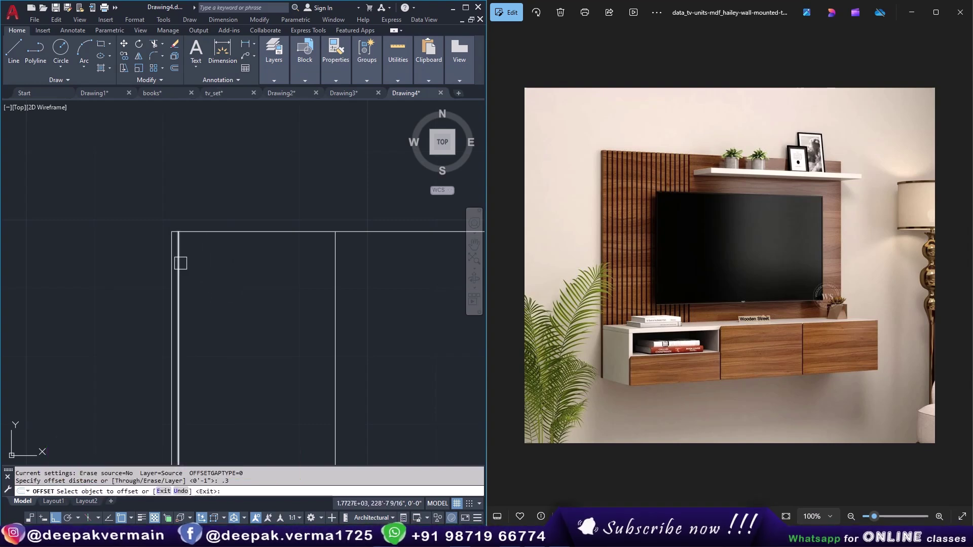
{"action": "left_click", "coordinate": [178, 263]}
{"action": "left_click", "coordinate": [215, 258]}
{"action": "scroll", "coordinate": [177, 251], "scroll_direction": "up", "scroll_amount": 3}
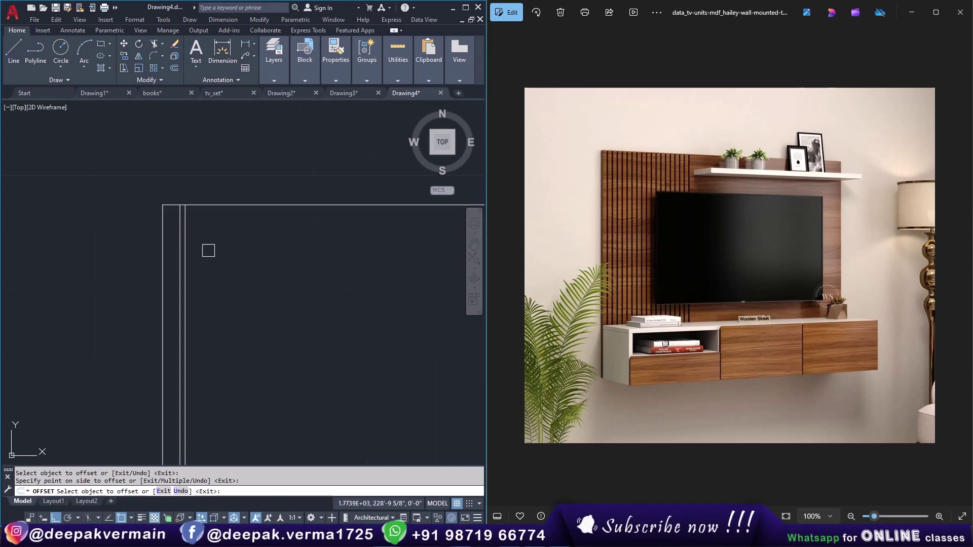
{"action": "key", "text": "Escape"}
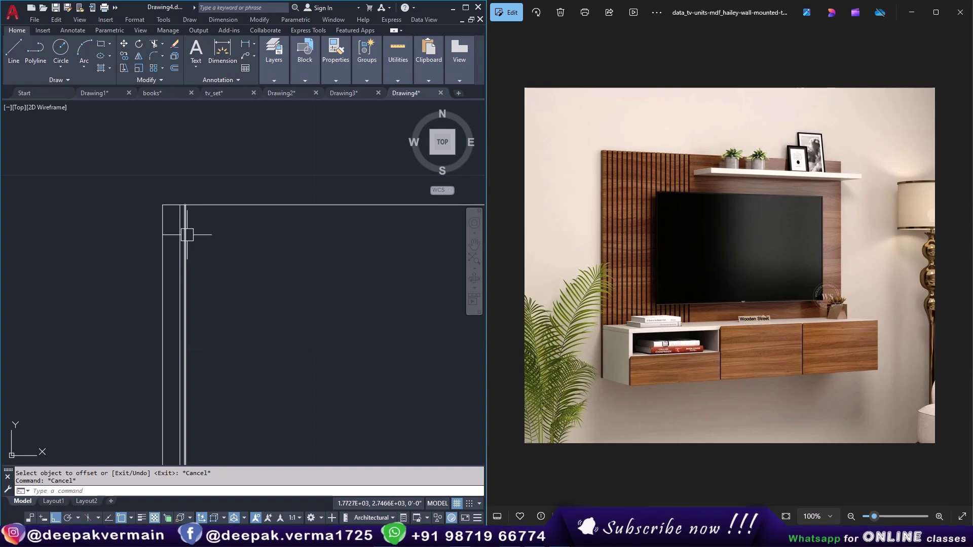
{"action": "type", "text": "c"}
Copy the slat lines as a 16-item array across the panel, plus one extra copy.
{"action": "key", "text": "Return"}
{"action": "left_click", "coordinate": [163, 233]}
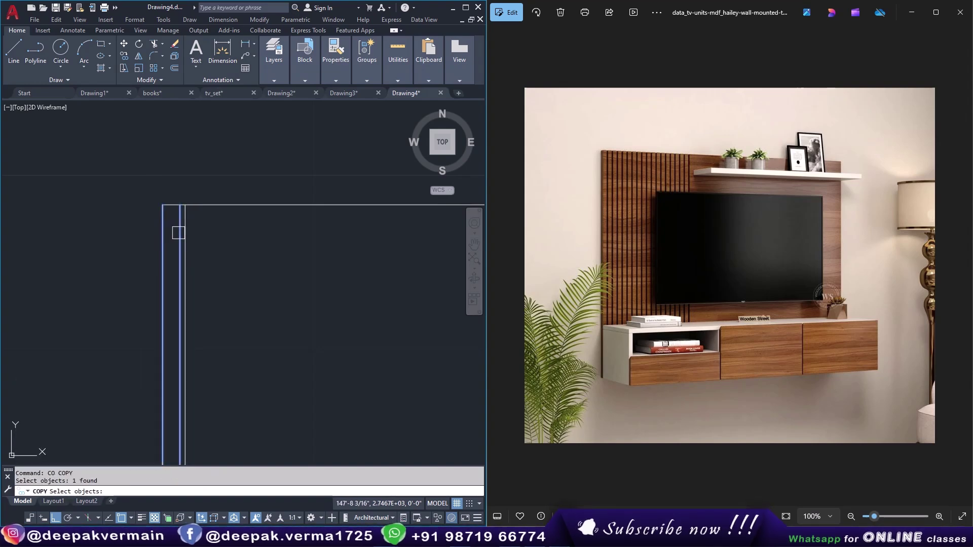
{"action": "key", "text": "Return"}
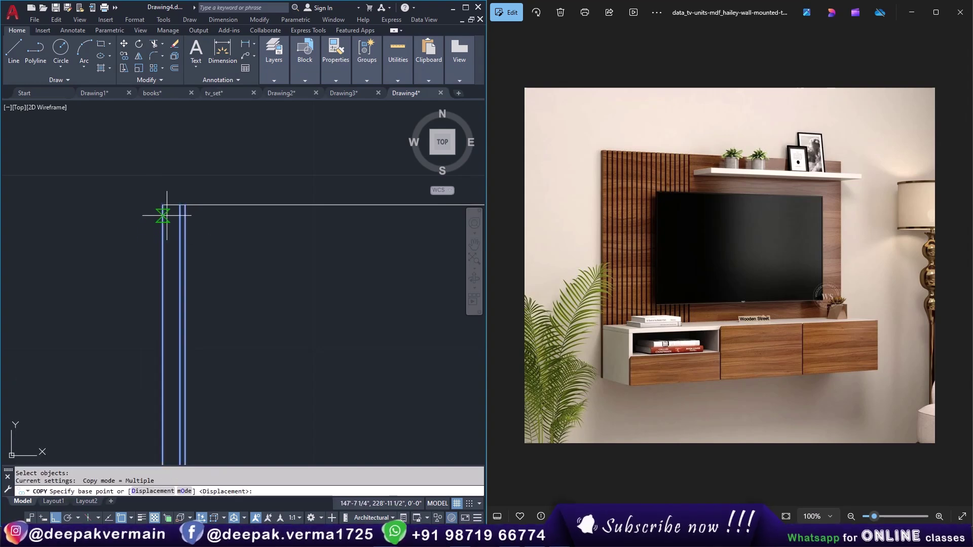
{"action": "left_click", "coordinate": [163, 205]}
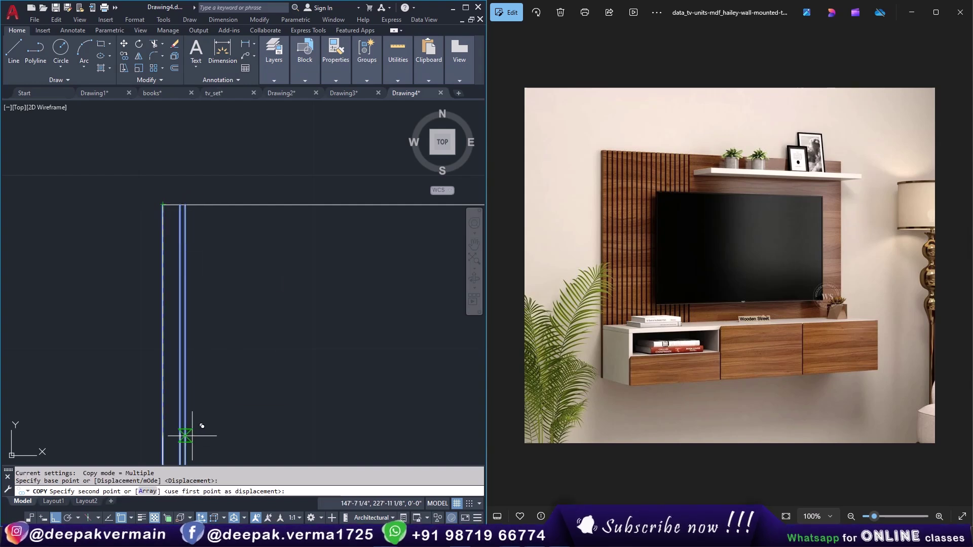
{"action": "left_click", "coordinate": [147, 491]}
{"action": "type", "text": "16"}
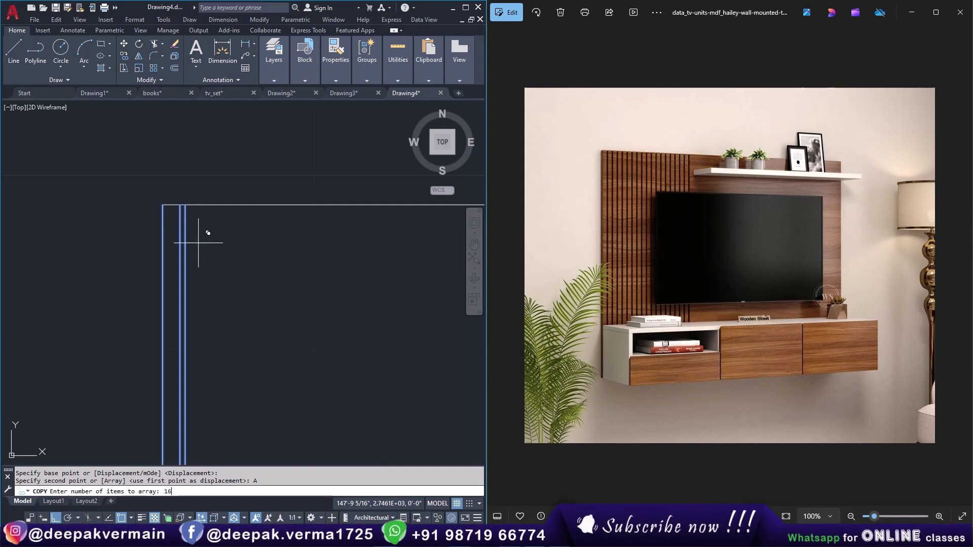
{"action": "key", "text": "Return"}
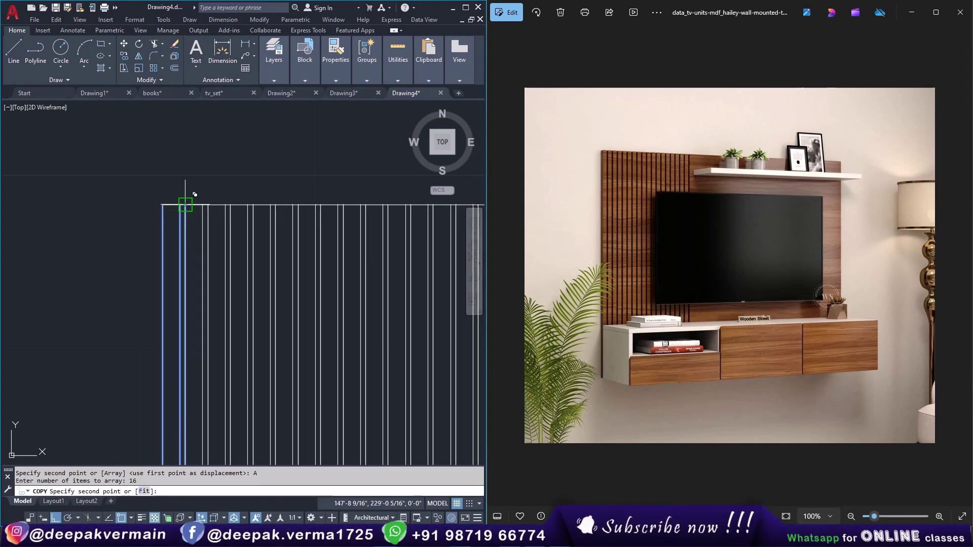
{"action": "left_click", "coordinate": [185, 205]}
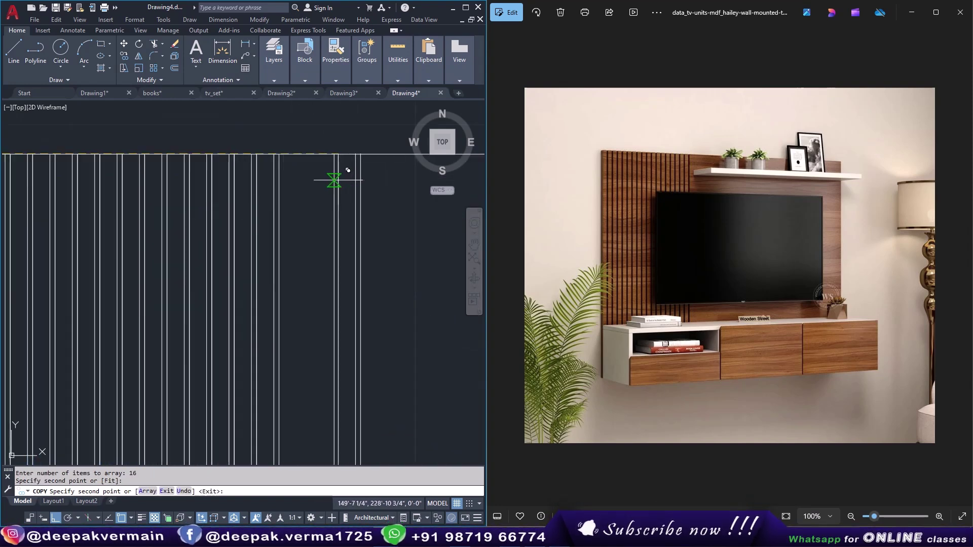
{"action": "left_click", "coordinate": [279, 154]}
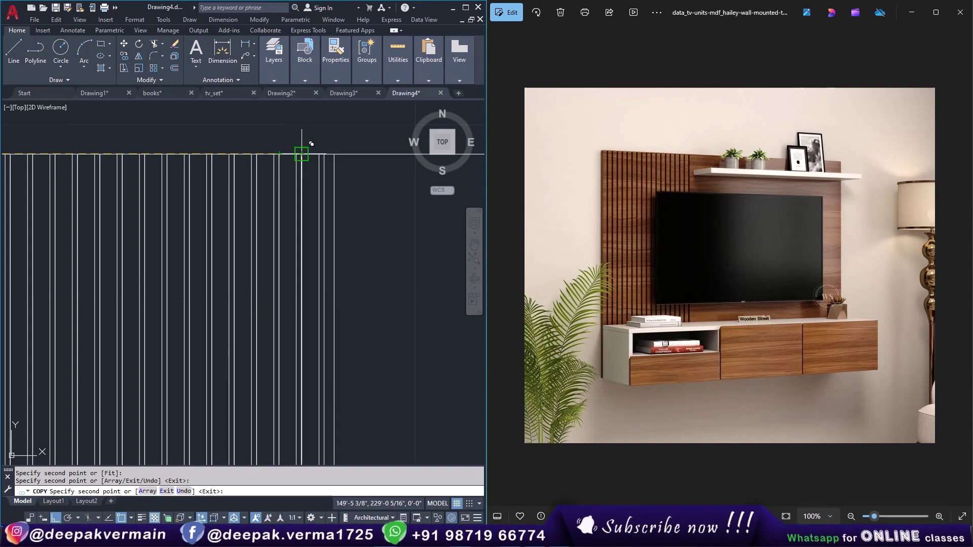
{"action": "key", "text": "Escape"}
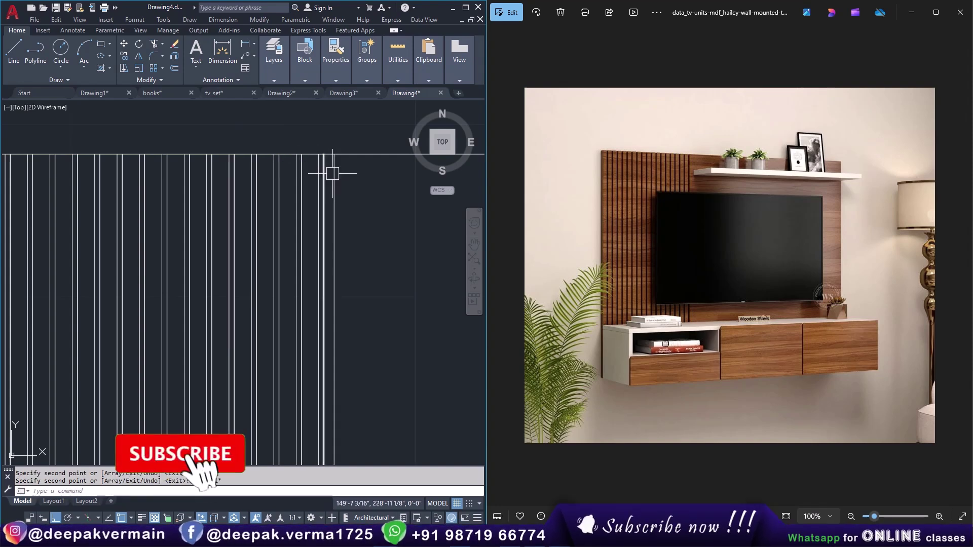
Pick out the rightmost slat line and begin an offset of it.
{"action": "left_click", "coordinate": [333, 170]}
{"action": "key", "text": "Escape"}
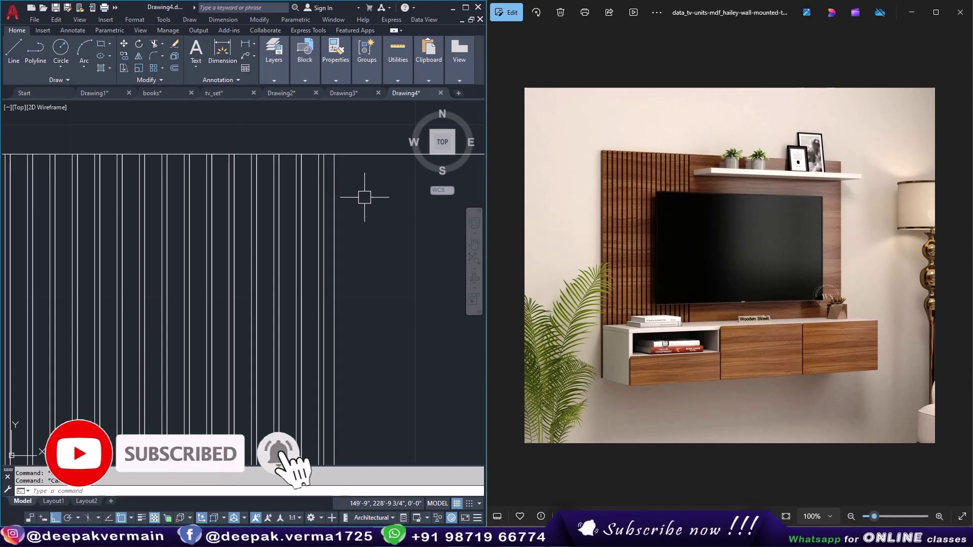
{"action": "type", "text": "o"}
{"action": "key", "text": "Return"}
{"action": "key", "text": "Return"}
Offset the rightmost slat line to its right, then bring the cabinet into view.
{"action": "left_click", "coordinate": [334, 198]}
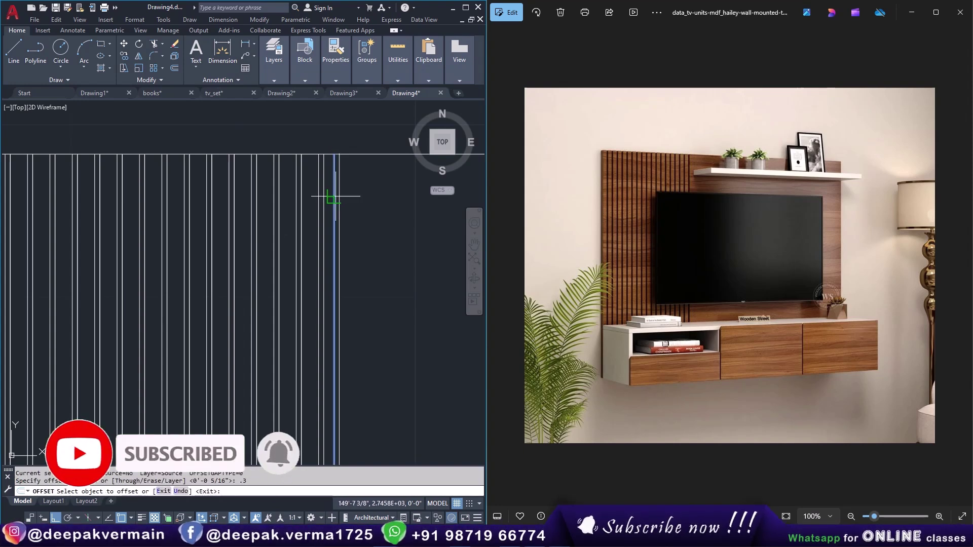
{"action": "left_click", "coordinate": [365, 202]}
{"action": "key", "text": "Escape"}
{"action": "scroll", "coordinate": [368, 205], "scroll_direction": "down", "scroll_amount": 2}
{"action": "middle_click_drag", "start_coordinate": [337, 245], "coordinate": [303, 209]}
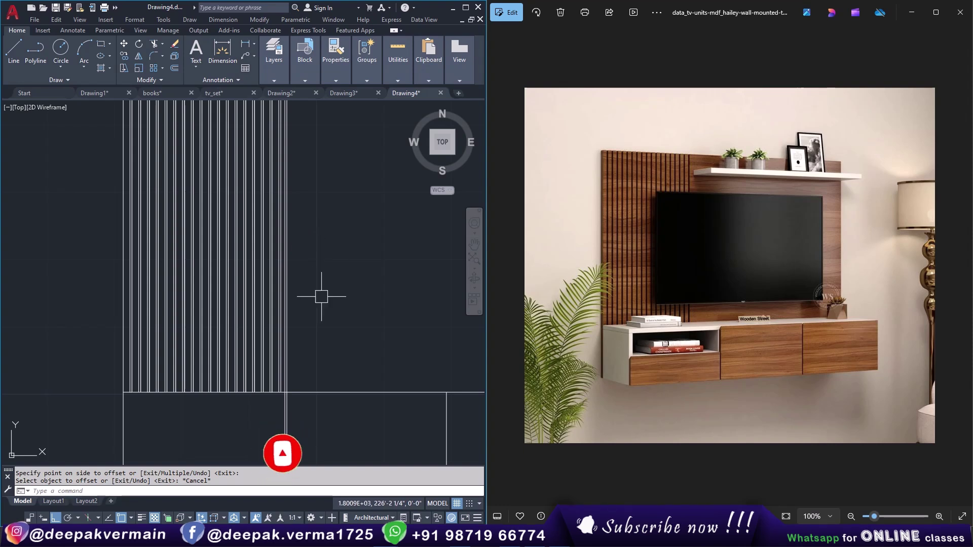
{"action": "middle_click_drag", "start_coordinate": [322, 291], "coordinate": [312, 243]}
{"action": "scroll", "coordinate": [293, 325], "scroll_direction": "up", "scroll_amount": 3}
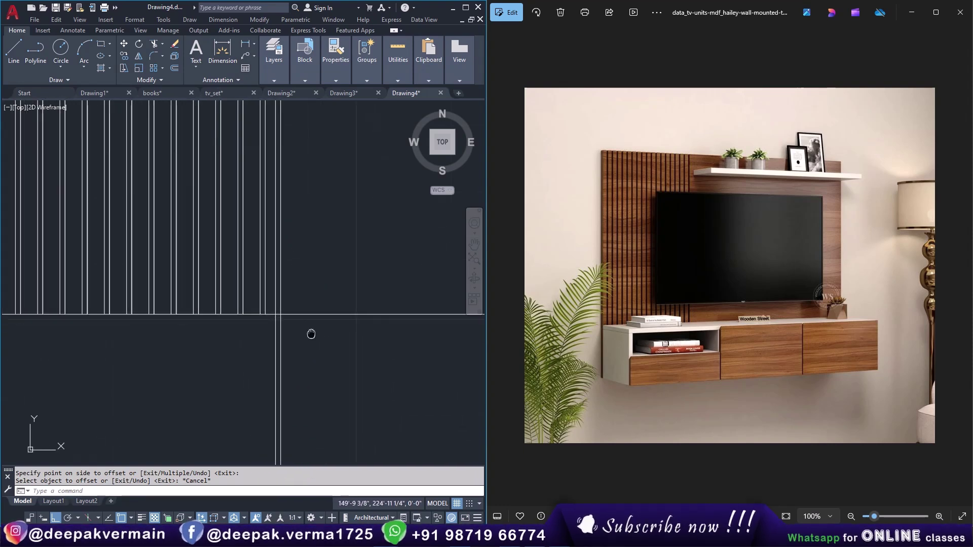
{"action": "scroll", "coordinate": [311, 332], "scroll_direction": "up", "scroll_amount": 4}
{"action": "scroll", "coordinate": [314, 361], "scroll_direction": "down", "scroll_amount": 2}
Trim a stray vertical segment out of the cabinet area.
{"action": "key", "text": "Escape"}
{"action": "type", "text": "t"}
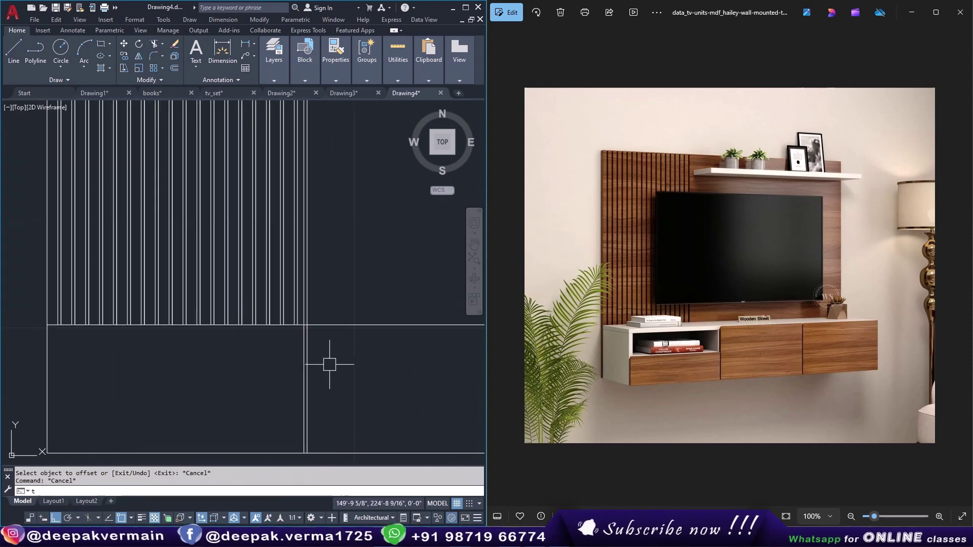
{"action": "type", "text": "r"}
{"action": "key", "text": "Return"}
{"action": "left_click", "coordinate": [306, 359]}
{"action": "key", "text": "Escape"}
{"action": "scroll", "coordinate": [309, 371], "scroll_direction": "up", "scroll_amount": 2}
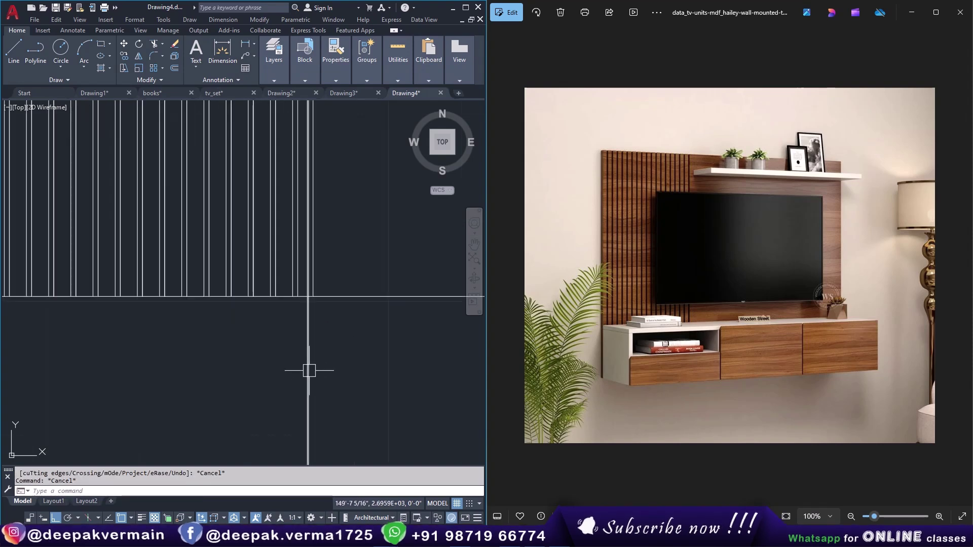
{"action": "middle_click_drag", "start_coordinate": [309, 370], "coordinate": [301, 347]}
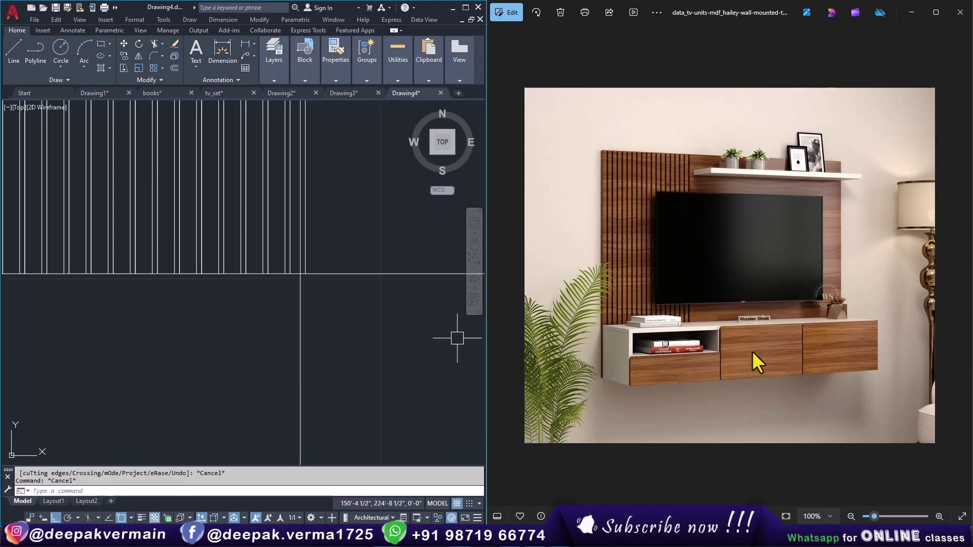
{"action": "middle_click_drag", "start_coordinate": [341, 337], "coordinate": [331, 321]}
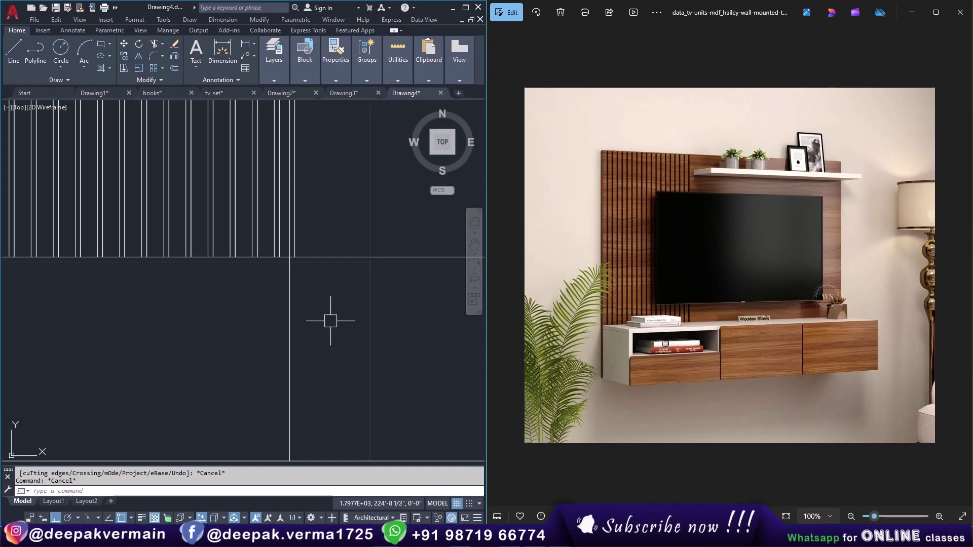
Offset both cabinet dividers 0.3 to the right to give them board thickness.
{"action": "key", "text": "Escape"}
{"action": "key", "text": "Return"}
{"action": "type", "text": ".3"}
{"action": "key", "text": "Return"}
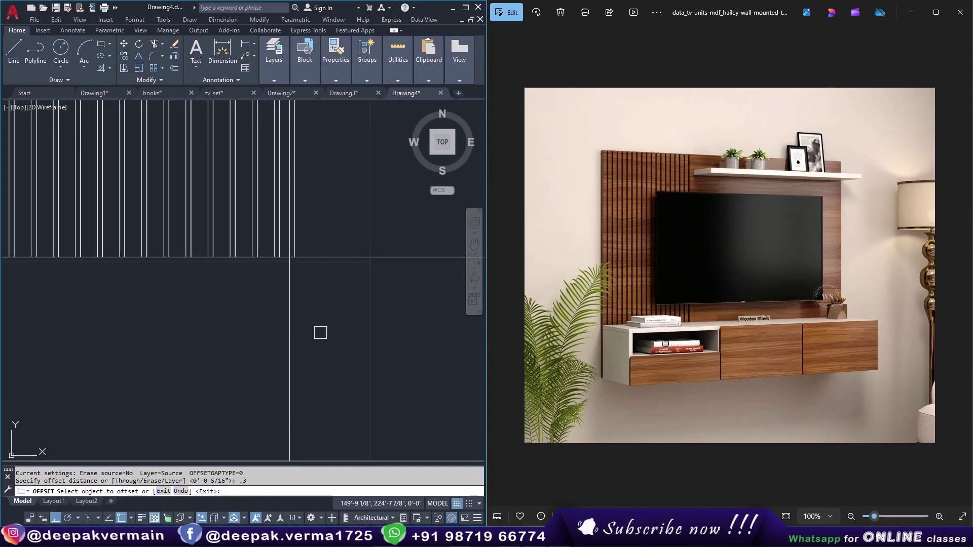
{"action": "left_click", "coordinate": [296, 339]}
{"action": "left_click", "coordinate": [326, 341]}
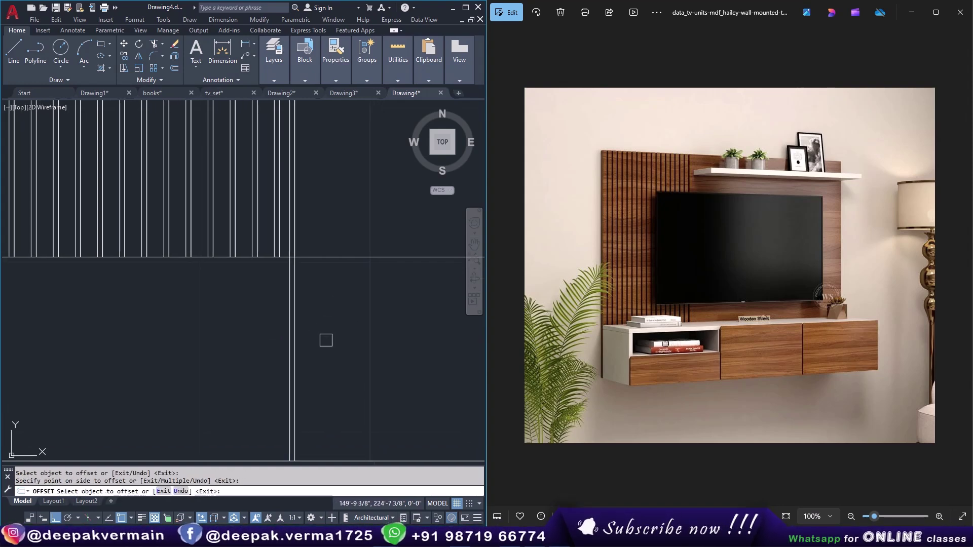
{"action": "scroll", "coordinate": [332, 342], "scroll_direction": "down", "scroll_amount": 3}
{"action": "scroll", "coordinate": [386, 338], "scroll_direction": "up", "scroll_amount": 3}
{"action": "left_click", "coordinate": [400, 334]}
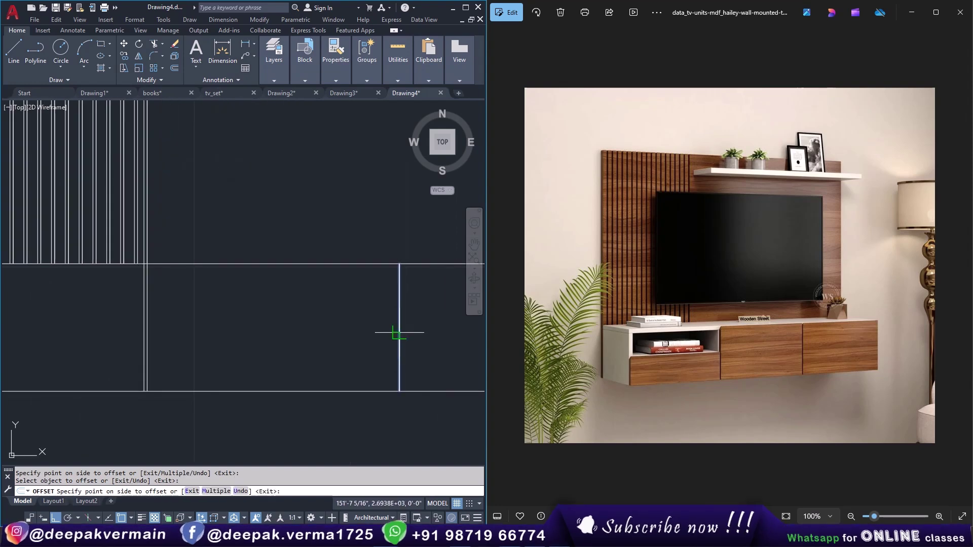
{"action": "left_click", "coordinate": [445, 331]}
{"action": "key", "text": "Escape"}
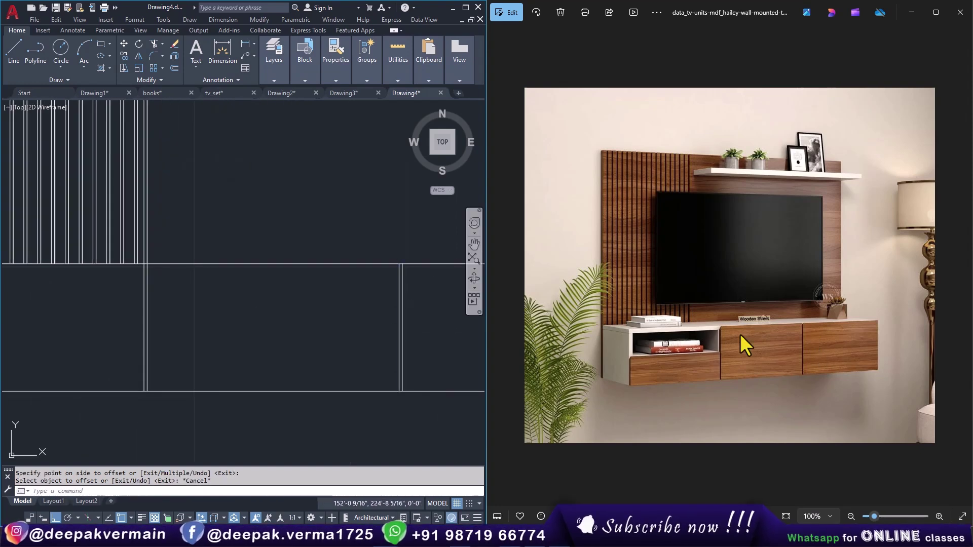
Zoom out to check the whole TV unit drawing.
{"action": "key", "text": "Escape"}
{"action": "key", "text": "Escape"}
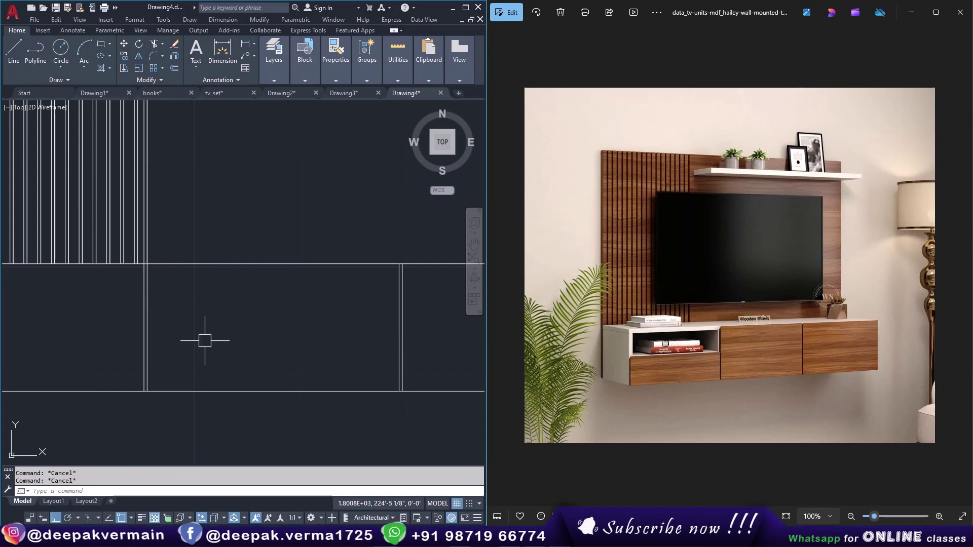
{"action": "scroll", "coordinate": [181, 344], "scroll_direction": "down", "scroll_amount": 2}
{"action": "scroll", "coordinate": [309, 387], "scroll_direction": "down", "scroll_amount": 2}
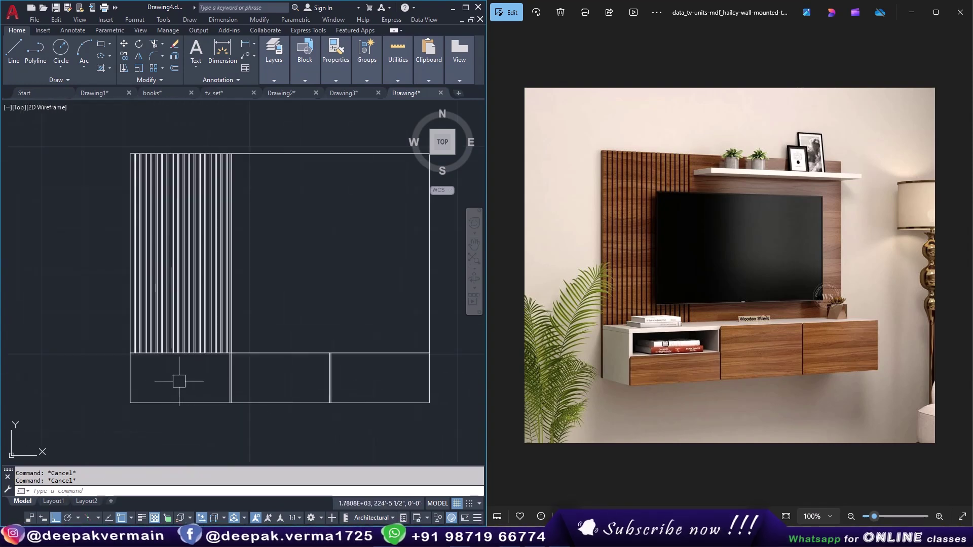
{"action": "scroll", "coordinate": [206, 384], "scroll_direction": "up", "scroll_amount": 3}
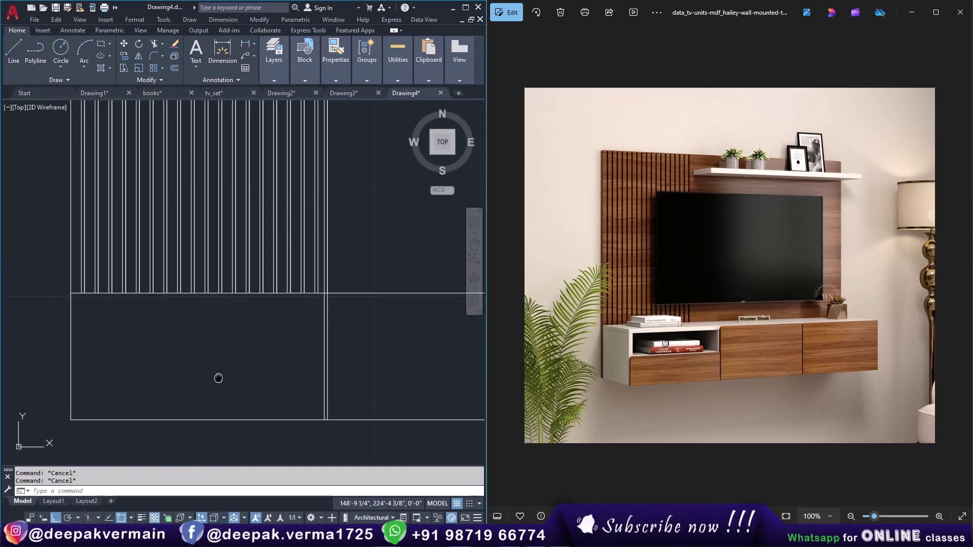
Draw a horizontal line across the lower-left cabinet box.
{"action": "type", "text": "l"}
{"action": "key", "text": "Return"}
{"action": "left_click", "coordinate": [76, 348]}
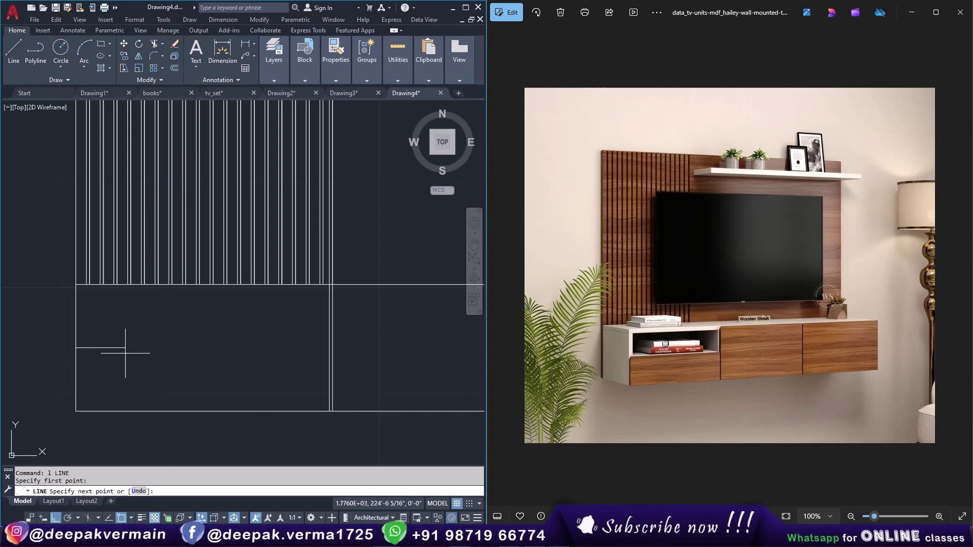
{"action": "left_click", "coordinate": [329, 348]}
{"action": "key", "text": "Escape"}
{"action": "key", "text": "Escape"}
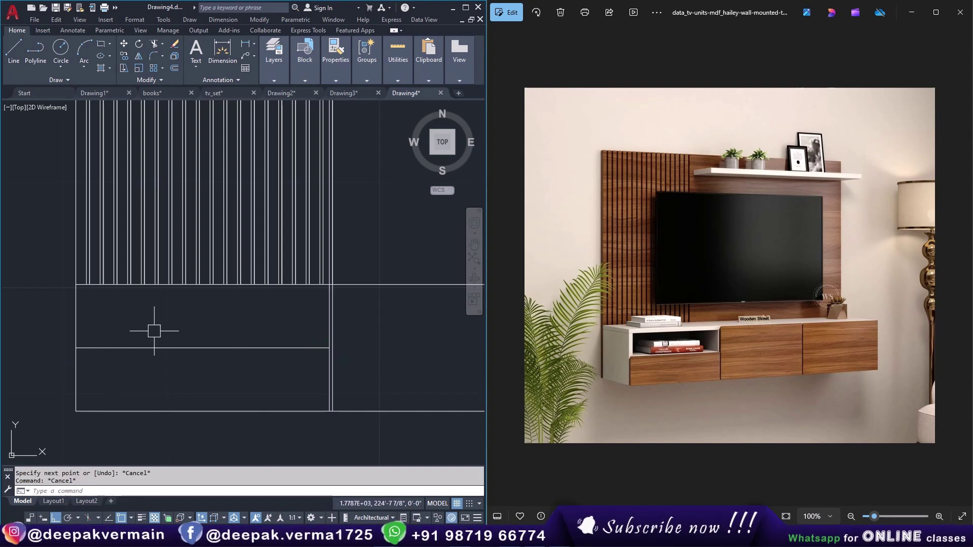
Offset the new horizontal line and the left edge by 1 to form inner edges.
{"action": "type", "text": "o"}
{"action": "key", "text": "Return"}
{"action": "type", "text": "1"}
{"action": "key", "text": "Return"}
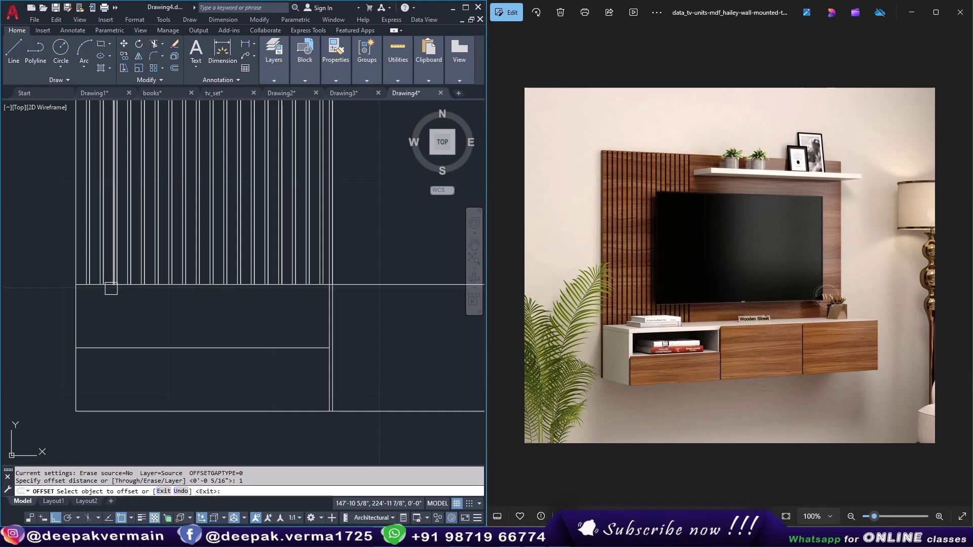
{"action": "scroll", "coordinate": [106, 288], "scroll_direction": "up", "scroll_amount": 4}
{"action": "left_click", "coordinate": [114, 282]}
{"action": "left_click", "coordinate": [115, 336]}
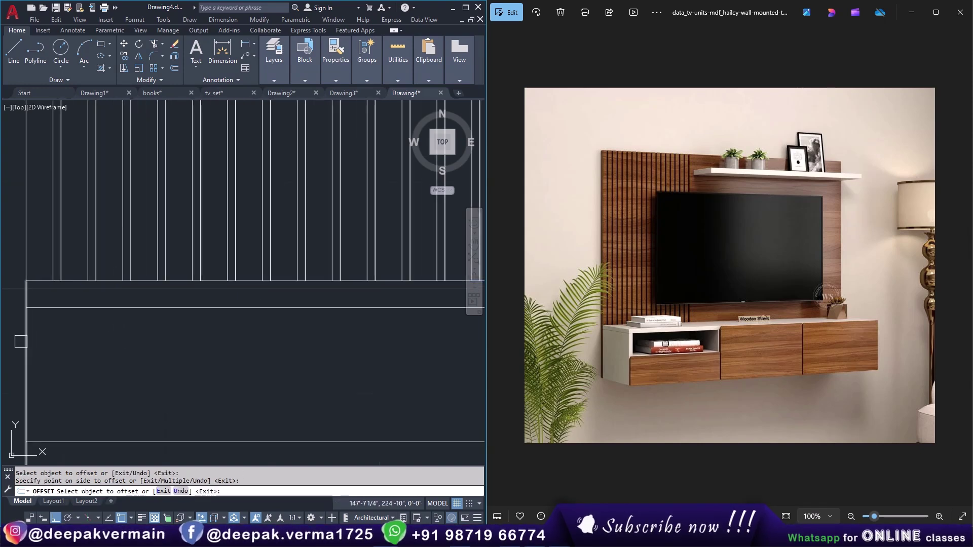
{"action": "left_click", "coordinate": [30, 339]}
{"action": "left_click", "coordinate": [76, 343]}
{"action": "middle_click_drag", "start_coordinate": [94, 370], "coordinate": [113, 341]}
{"action": "key", "text": "Escape"}
Trim the overhanging line ends in the left compartment.
{"action": "type", "text": "tr"}
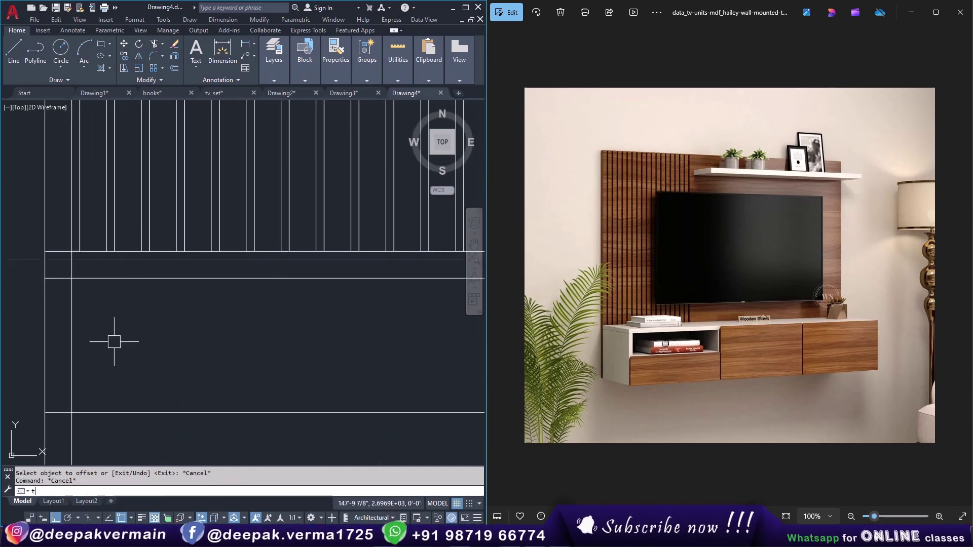
{"action": "key", "text": "Return"}
{"action": "left_click", "coordinate": [79, 437]}
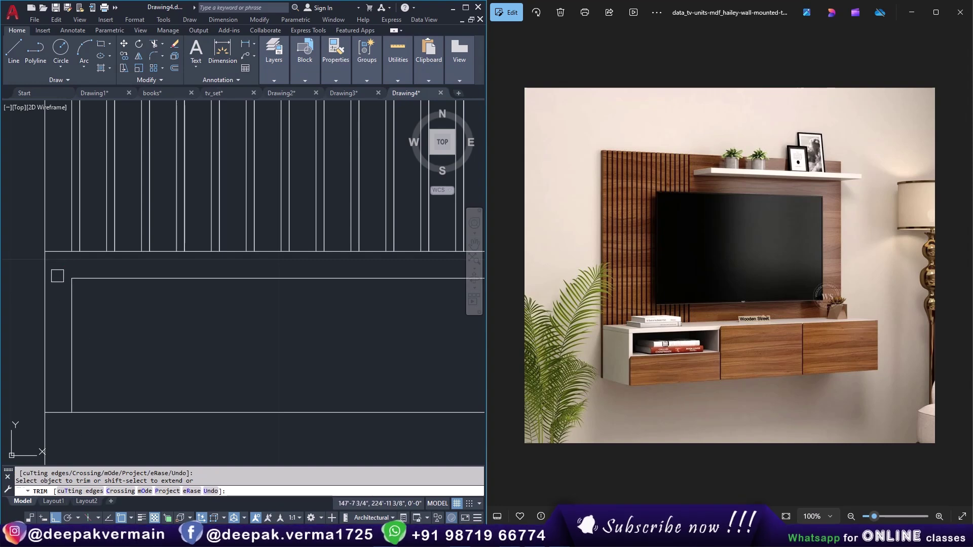
{"action": "scroll", "coordinate": [398, 323], "scroll_direction": "down", "scroll_amount": 3}
{"action": "scroll", "coordinate": [330, 312], "scroll_direction": "up", "scroll_amount": 3}
{"action": "scroll", "coordinate": [300, 304], "scroll_direction": "up", "scroll_amount": 2}
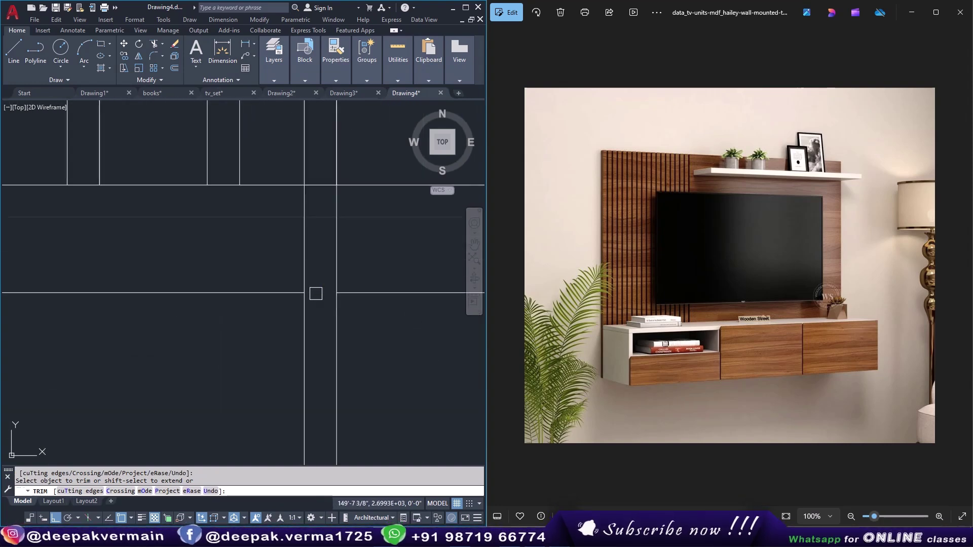
{"action": "key", "text": "Escape"}
Erase the stray horizontal line, leaving a niche above the drawer.
{"action": "left_click", "coordinate": [367, 294]}
{"action": "key", "text": "Return"}
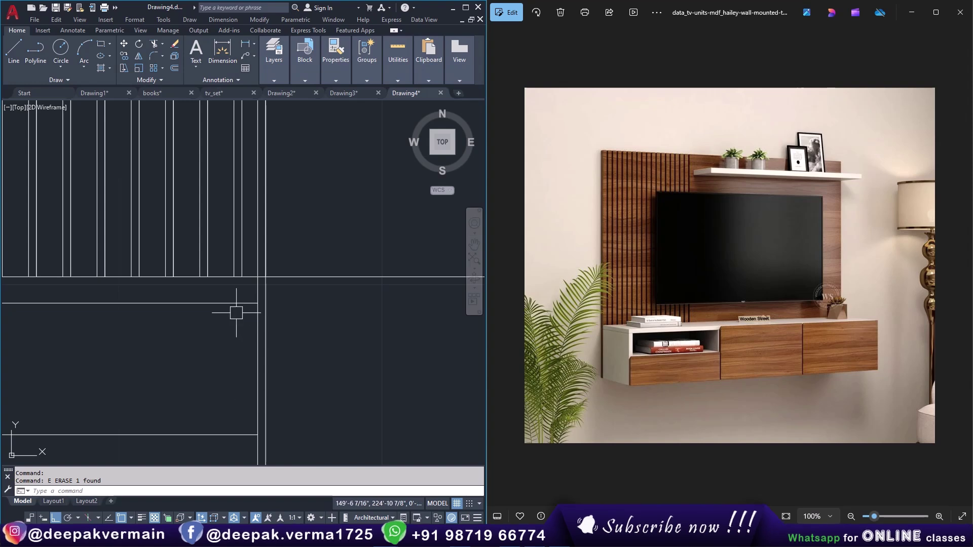
{"action": "scroll", "coordinate": [223, 304], "scroll_direction": "down", "scroll_amount": 3}
{"action": "scroll", "coordinate": [215, 312], "scroll_direction": "down", "scroll_amount": 3}
{"action": "scroll", "coordinate": [274, 332], "scroll_direction": "down", "scroll_amount": 2}
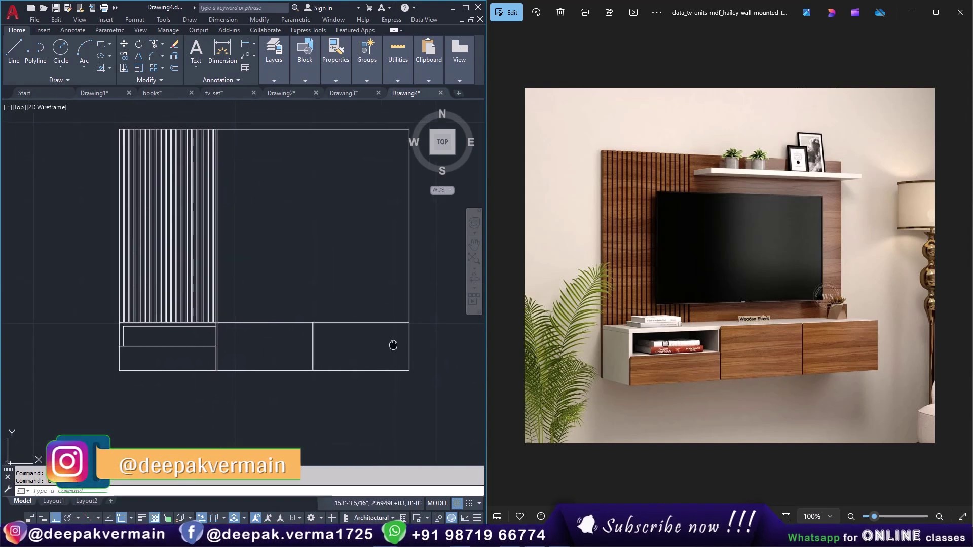
{"action": "mouse_move", "coordinate": [391, 343]}
{"action": "middle_mouse_down"}
{"action": "mouse_move", "coordinate": [376, 304]}
{"action": "mouse_move", "coordinate": [378, 355]}
{"action": "middle_mouse_up"}
{"action": "middle_click_drag", "start_coordinate": [270, 267], "coordinate": [267, 285]}
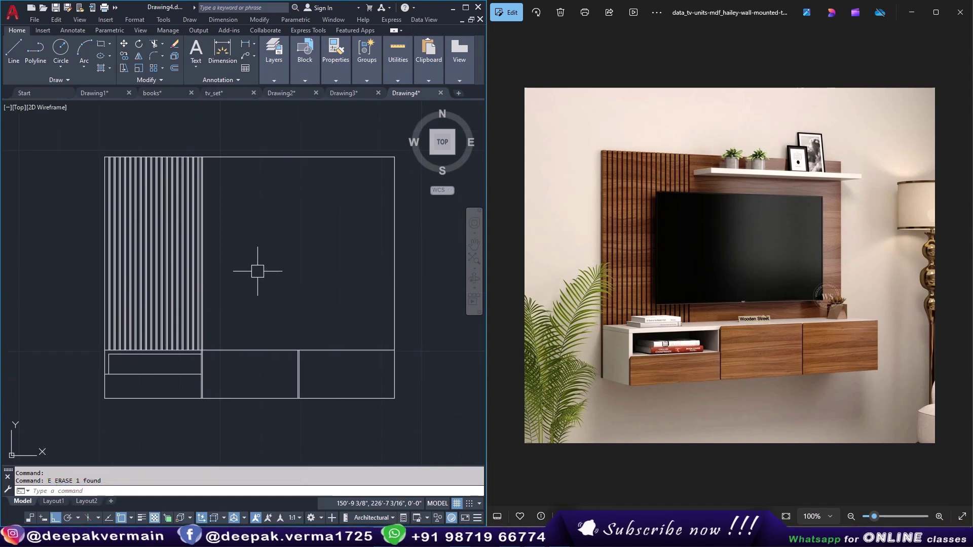
{"action": "type", "text": "o"}
{"action": "key", "text": "Return"}
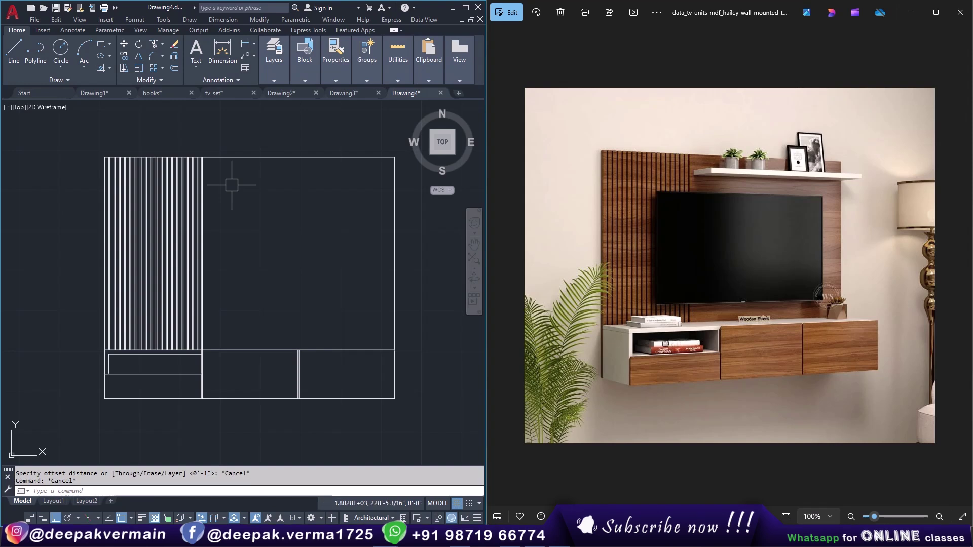
{"action": "type", "text": "6"}
Offset the back panel's top edge 6" downward.
{"action": "key", "text": "Return"}
{"action": "left_click", "coordinate": [253, 157]}
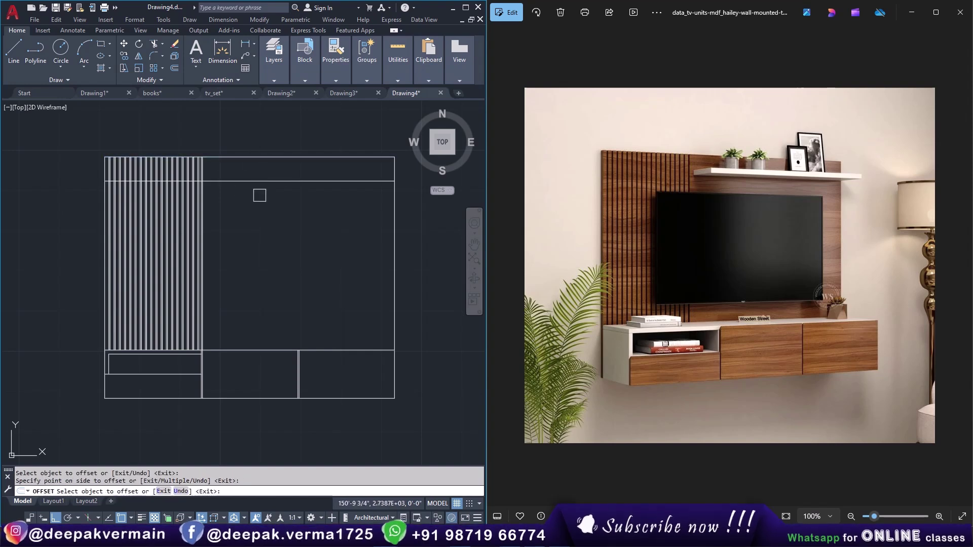
{"action": "left_click", "coordinate": [260, 195]}
{"action": "key", "text": "Escape"}
Offset that line 1" lower for the shelf thickness.
{"action": "type", "text": "O"}
{"action": "key", "text": "Return"}
{"action": "key", "text": "Return"}
{"action": "left_click", "coordinate": [274, 181]}
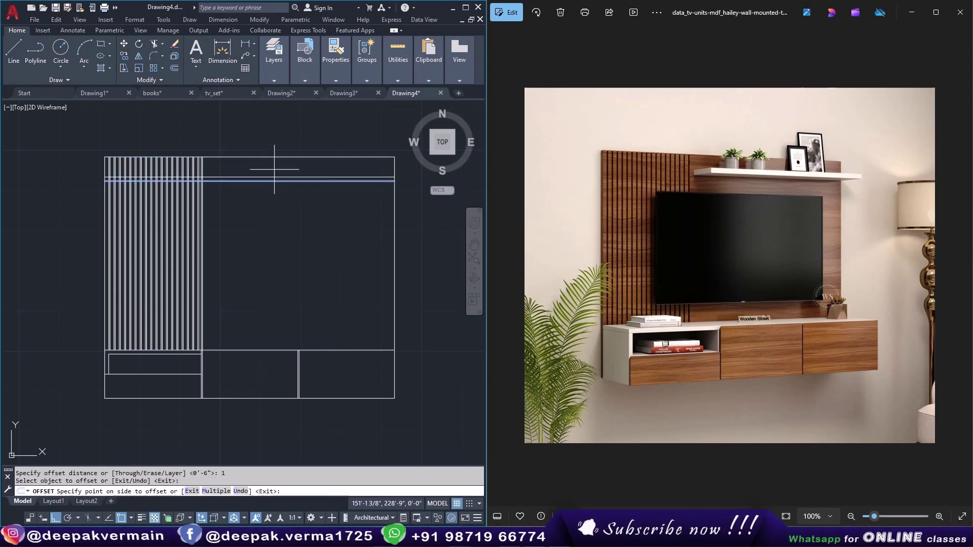
{"action": "left_click", "coordinate": [235, 170]}
{"action": "key", "text": "Escape"}
{"action": "key", "text": "Escape"}
{"action": "scroll", "coordinate": [224, 177], "scroll_direction": "up", "scroll_amount": 2}
{"action": "scroll", "coordinate": [236, 253], "scroll_direction": "down", "scroll_amount": 3}
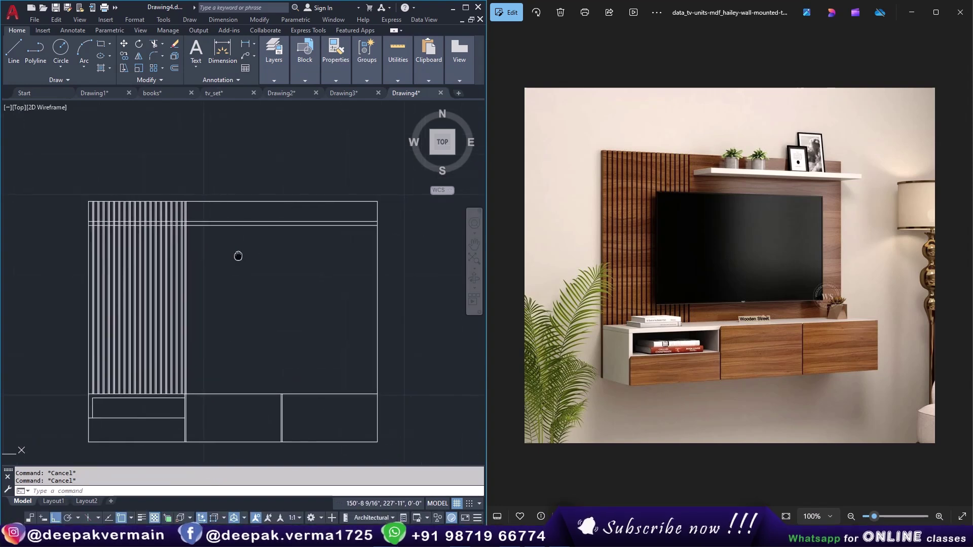
Offset the unit's right edge 3'6" to the left to set shelf length.
{"action": "type", "text": "O"}
{"action": "key", "text": "Return"}
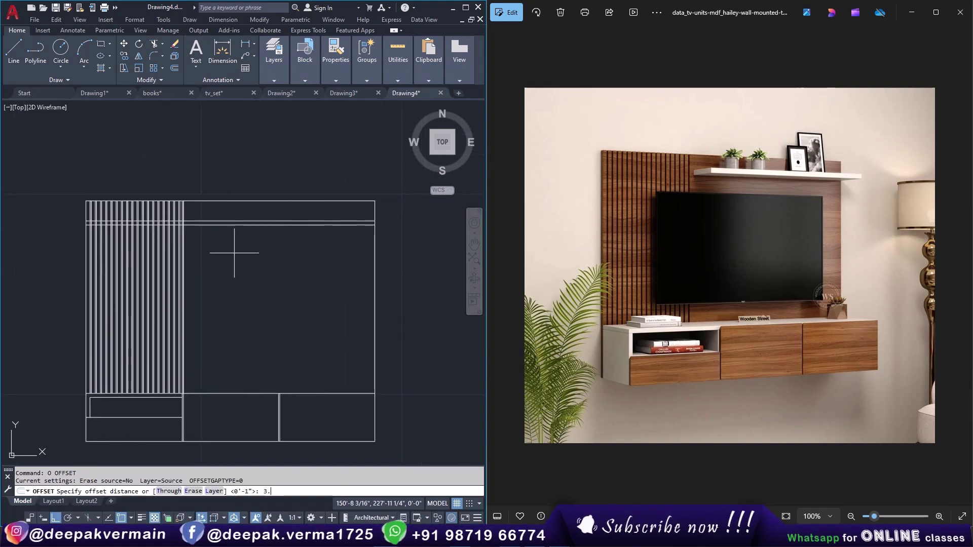
{"action": "type", "text": "6"}
{"action": "key", "text": "Return"}
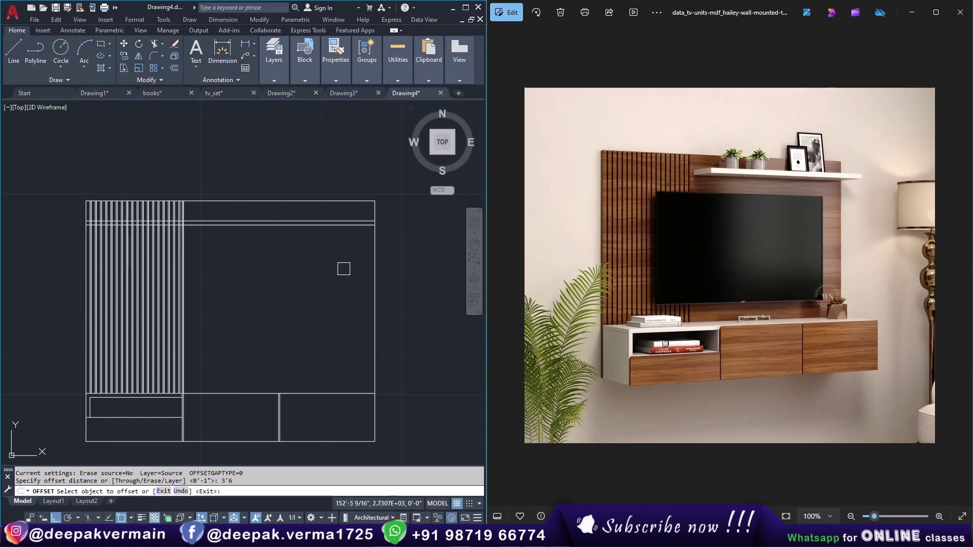
{"action": "left_click", "coordinate": [377, 259]}
{"action": "left_click", "coordinate": [278, 261]}
{"action": "key", "text": "Escape"}
{"action": "key", "text": "Escape"}
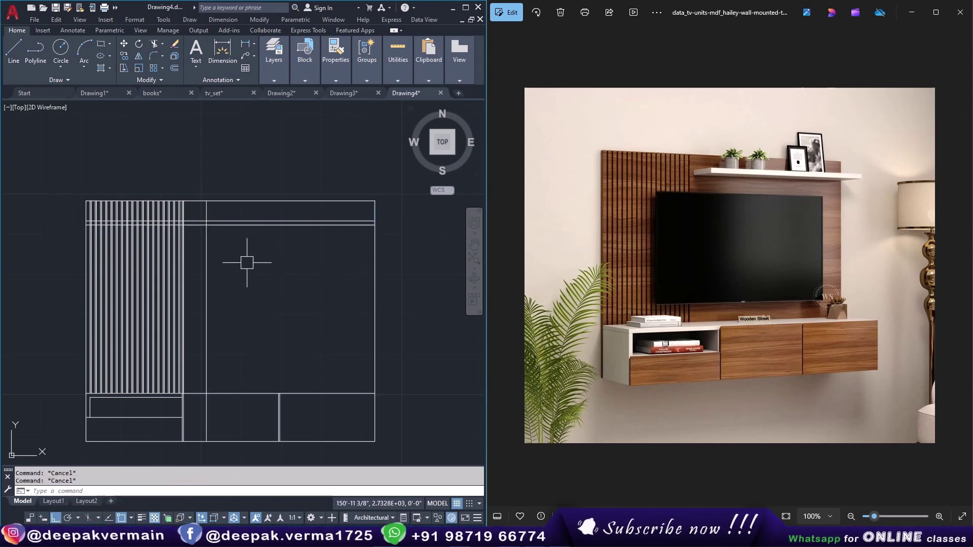
{"action": "type", "text": "tr"}
Fence-trim the shelf lines beyond the 3'6" shelf length.
{"action": "key", "text": "Return"}
{"action": "scroll", "coordinate": [225, 245], "scroll_direction": "up", "scroll_amount": 3}
{"action": "left_click_drag", "start_coordinate": [169, 209], "coordinate": [267, 294]}
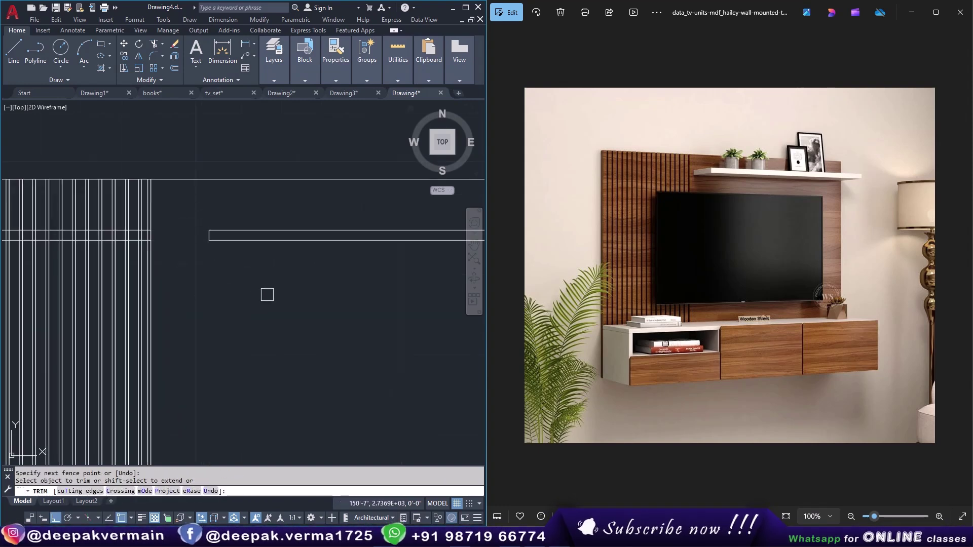
{"action": "key", "text": "Escape"}
Erase the two leftover construction lines around the shelf.
{"action": "scroll", "coordinate": [174, 183], "scroll_direction": "up", "scroll_amount": 3}
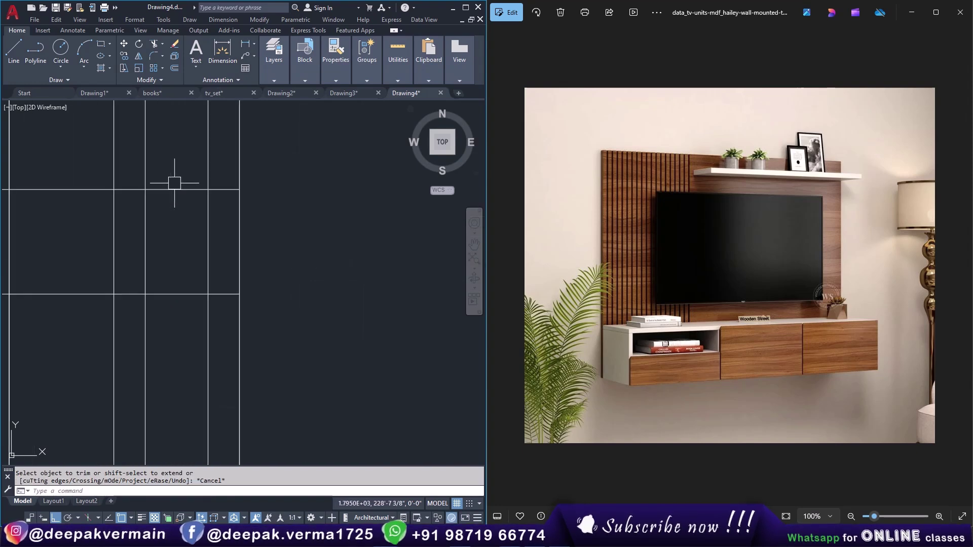
{"action": "left_click", "coordinate": [174, 189]}
{"action": "left_click", "coordinate": [171, 294]}
{"action": "type", "text": "e"}
{"action": "key", "text": "Return"}
{"action": "scroll", "coordinate": [219, 278], "scroll_direction": "down", "scroll_amount": 3}
{"action": "scroll", "coordinate": [284, 304], "scroll_direction": "down", "scroll_amount": 3}
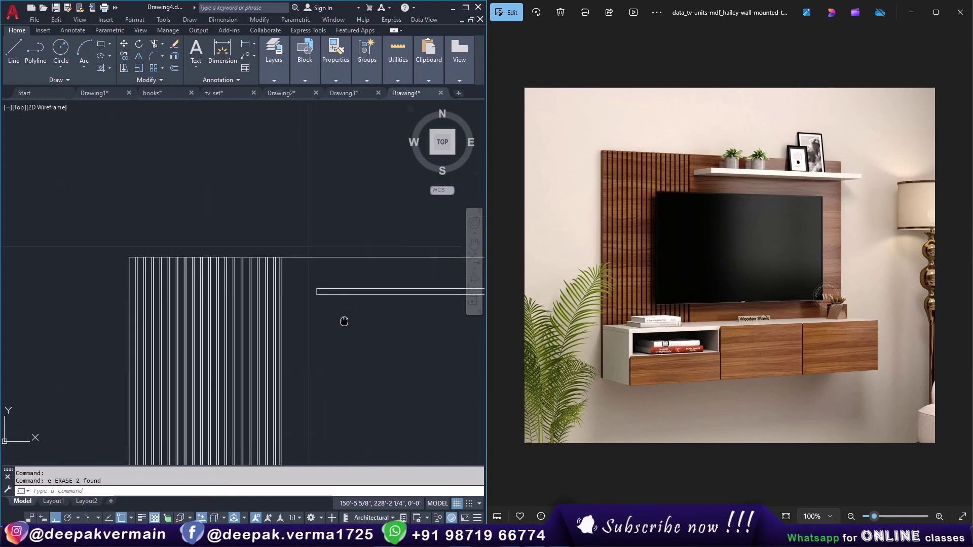
{"action": "scroll", "coordinate": [343, 321], "scroll_direction": "down", "scroll_amount": 2}
{"action": "scroll", "coordinate": [243, 376], "scroll_direction": "up", "scroll_amount": 2}
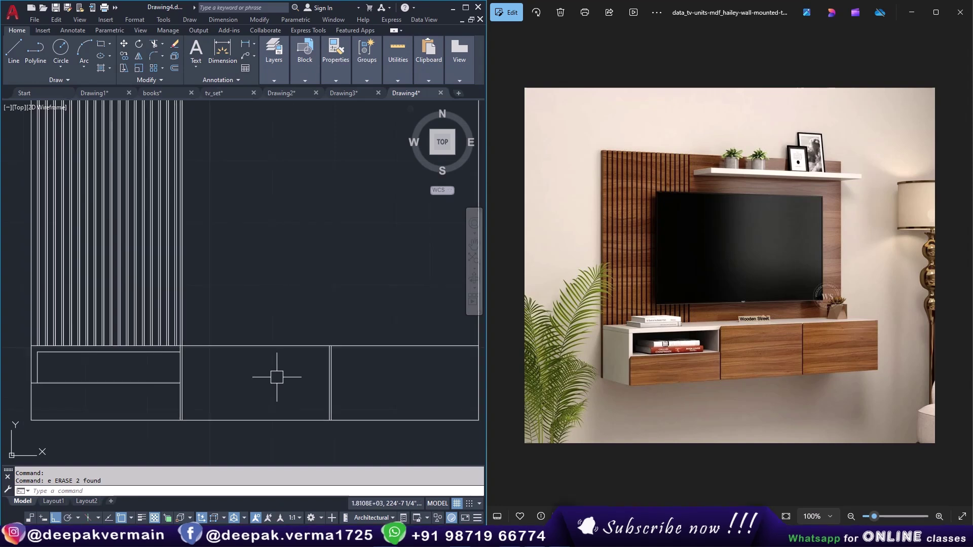
{"action": "scroll", "coordinate": [282, 350], "scroll_direction": "down", "scroll_amount": 2}
{"action": "scroll", "coordinate": [284, 294], "scroll_direction": "down", "scroll_amount": 2}
{"action": "scroll", "coordinate": [276, 270], "scroll_direction": "up", "scroll_amount": 2}
{"action": "middle_click_drag", "start_coordinate": [276, 270], "coordinate": [268, 277]}
{"action": "type", "text": "r"}
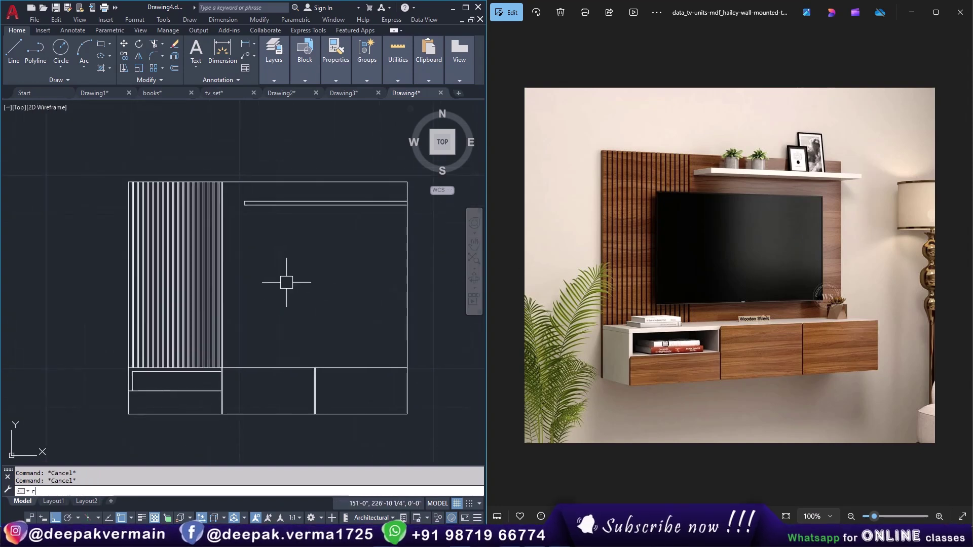
Draw the TV screen rectangle on the back panel with RECTANGLE.
{"action": "type", "text": "ec"}
{"action": "key", "text": "Return"}
{"action": "left_click", "coordinate": [373, 226]}
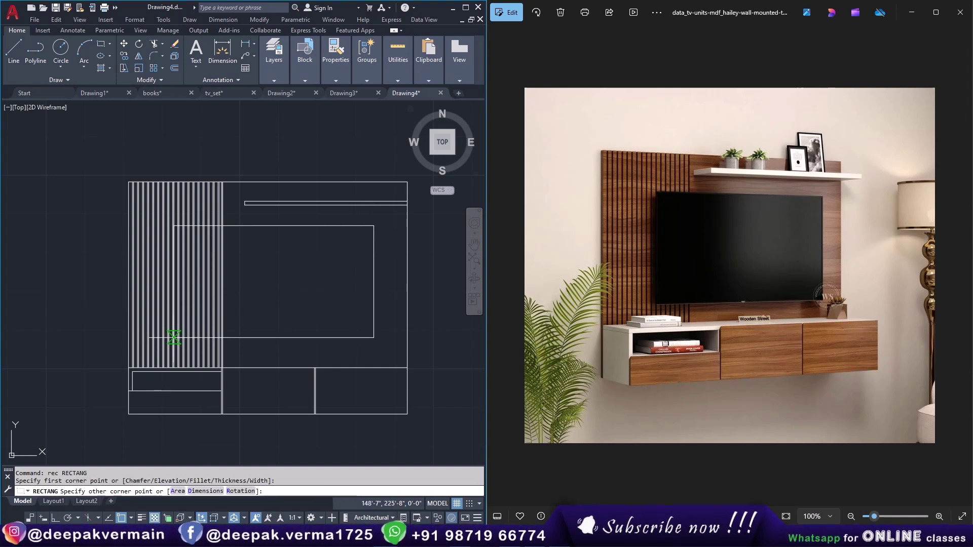
{"action": "left_click", "coordinate": [174, 337]}
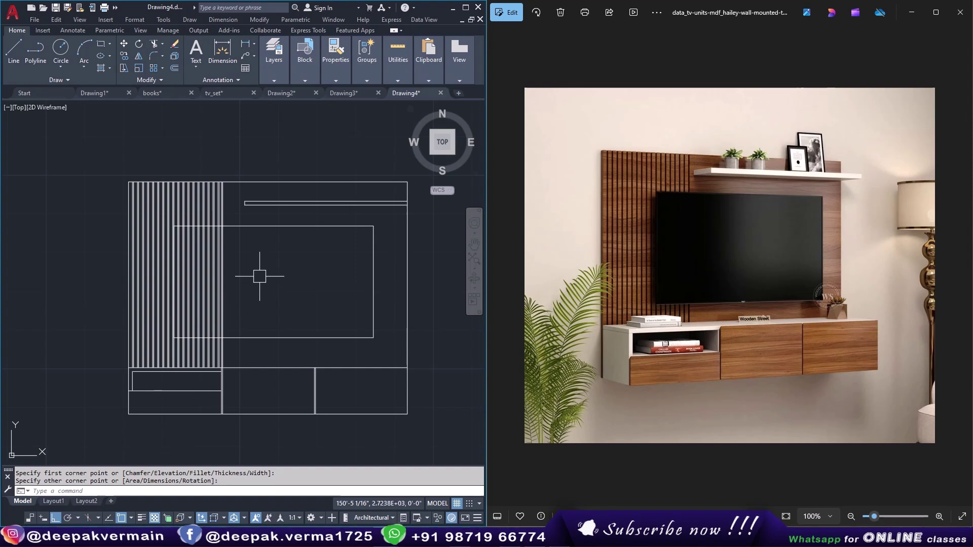
Offset an edge of the TV rectangle.
{"action": "type", "text": "o"}
{"action": "key", "text": "Return"}
{"action": "scroll", "coordinate": [301, 234], "scroll_direction": "up", "scroll_amount": 5}
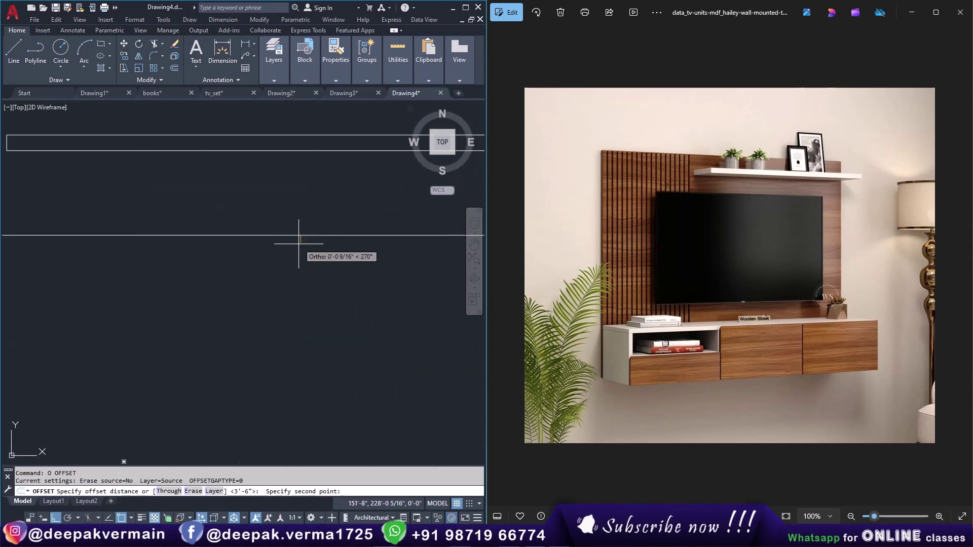
{"action": "left_click", "coordinate": [299, 243]}
{"action": "left_click", "coordinate": [304, 244]}
{"action": "scroll", "coordinate": [304, 243], "scroll_direction": "down", "scroll_amount": 5}
{"action": "scroll", "coordinate": [313, 329], "scroll_direction": "down", "scroll_amount": 2}
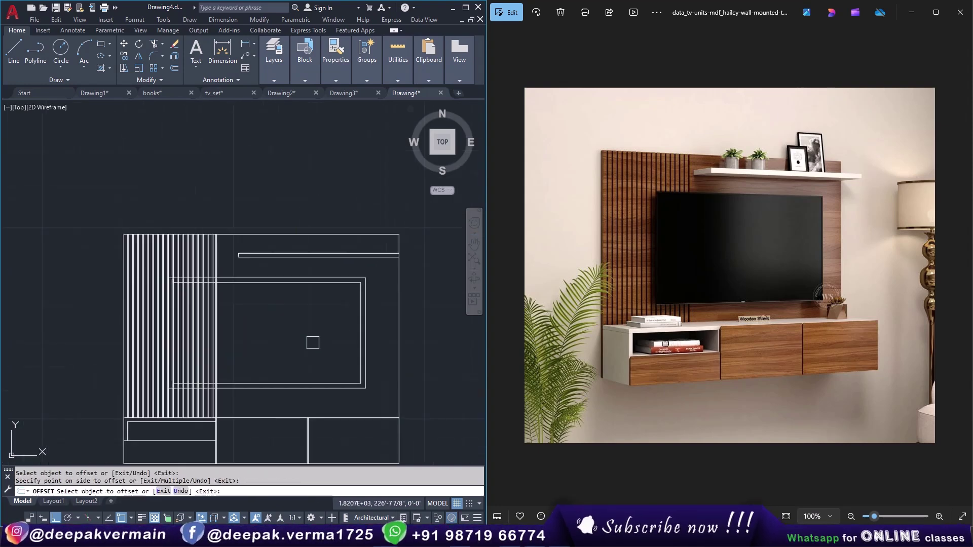
{"action": "middle_click_drag", "start_coordinate": [312, 342], "coordinate": [285, 295]}
Undo that offset and redo it below the horizontal line using a two-point distance.
{"action": "key", "text": "ctrl+z"}
{"action": "scroll", "coordinate": [279, 263], "scroll_direction": "up", "scroll_amount": 3}
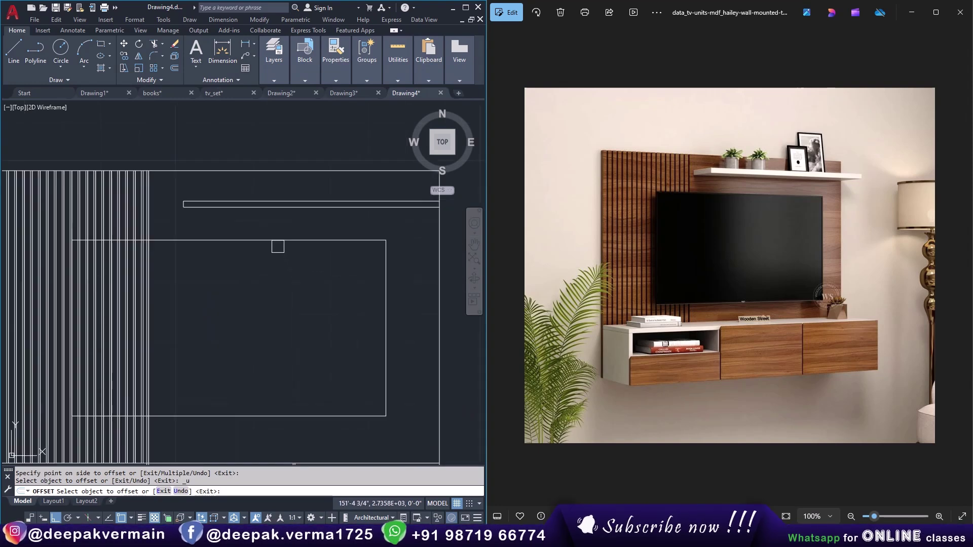
{"action": "scroll", "coordinate": [275, 247], "scroll_direction": "up", "scroll_amount": 1}
{"action": "key", "text": "Escape"}
{"action": "key", "text": "Return"}
{"action": "scroll", "coordinate": [271, 248], "scroll_direction": "up", "scroll_amount": 4}
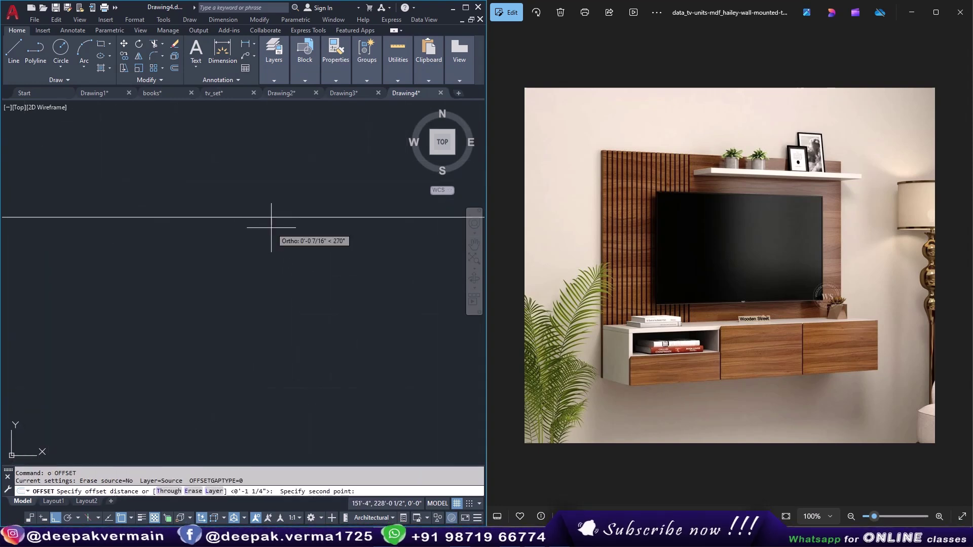
{"action": "left_click", "coordinate": [271, 228]}
{"action": "left_click", "coordinate": [278, 256]}
{"action": "scroll", "coordinate": [310, 328], "scroll_direction": "down", "scroll_amount": 5}
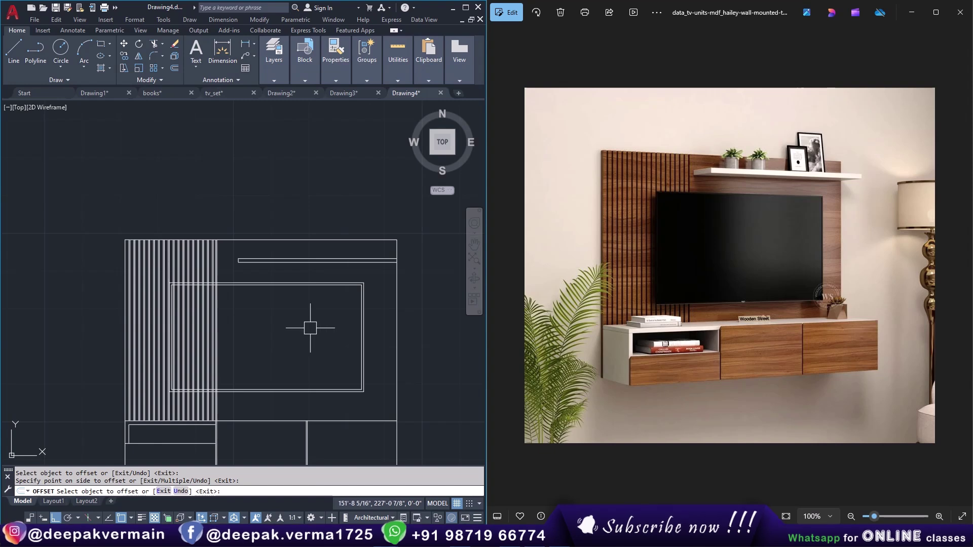
{"action": "key", "text": "Escape"}
Hatch the TV screen rectangle with a Solid pattern.
{"action": "type", "text": "h"}
{"action": "key", "text": "Return"}
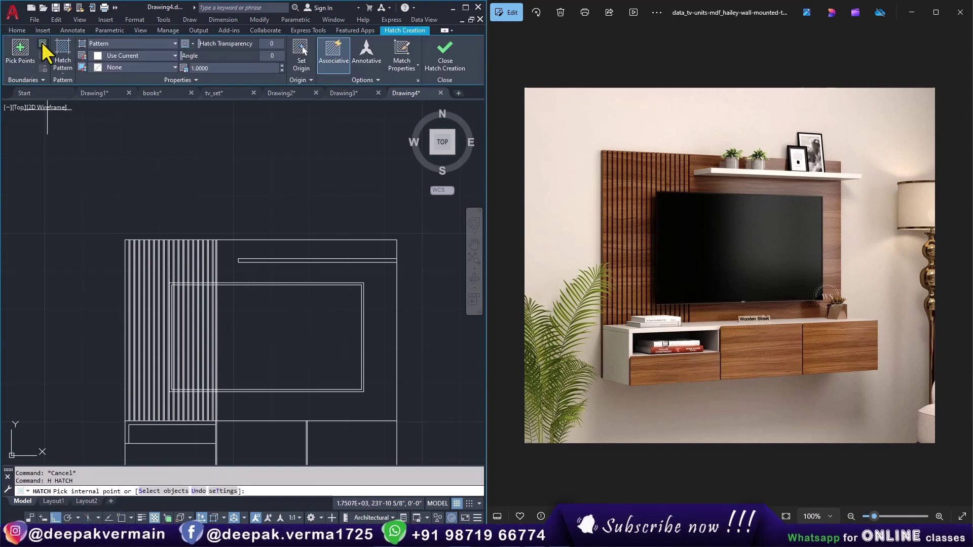
{"action": "left_click", "coordinate": [42, 43]}
{"action": "scroll", "coordinate": [278, 287], "scroll_direction": "up", "scroll_amount": 3}
{"action": "scroll", "coordinate": [272, 271], "scroll_direction": "up", "scroll_amount": 2}
{"action": "left_click", "coordinate": [273, 274]}
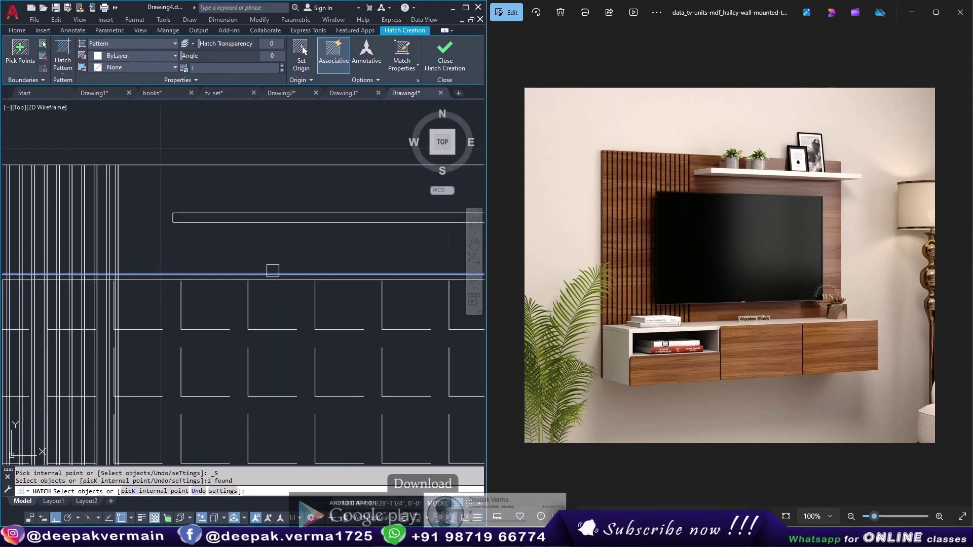
{"action": "left_click", "coordinate": [123, 53]}
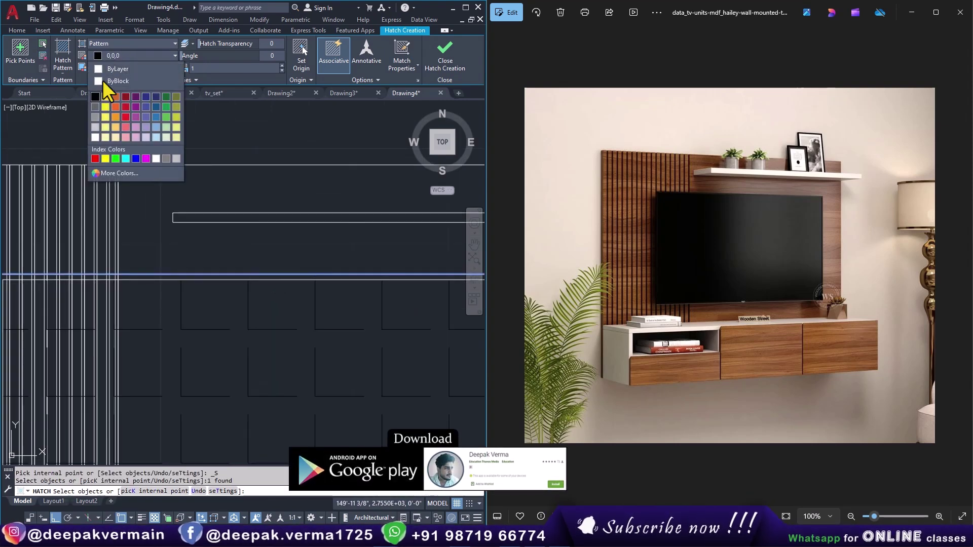
{"action": "left_click", "coordinate": [112, 42]}
{"action": "scroll", "coordinate": [289, 314], "scroll_direction": "down", "scroll_amount": 5}
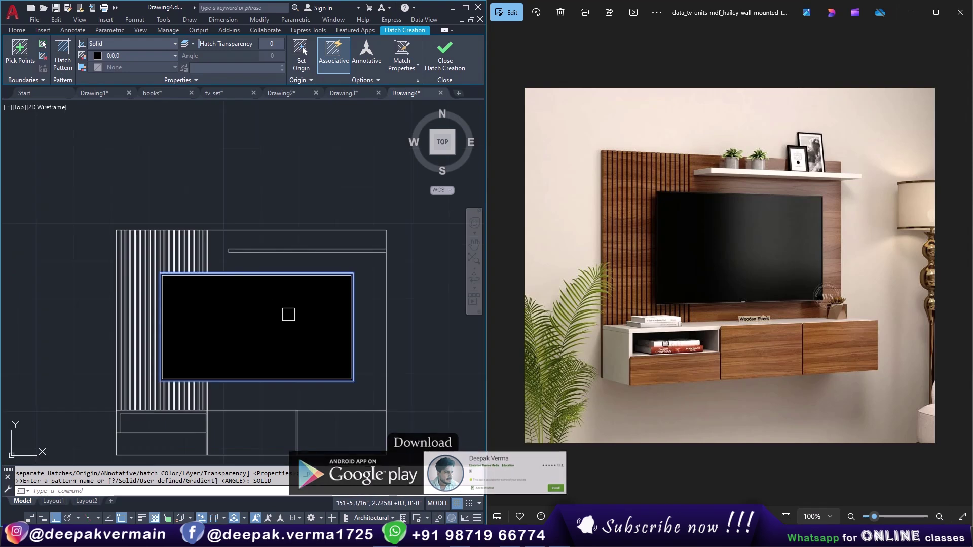
{"action": "key", "text": "Return"}
{"action": "scroll", "coordinate": [264, 273], "scroll_direction": "up", "scroll_amount": 2}
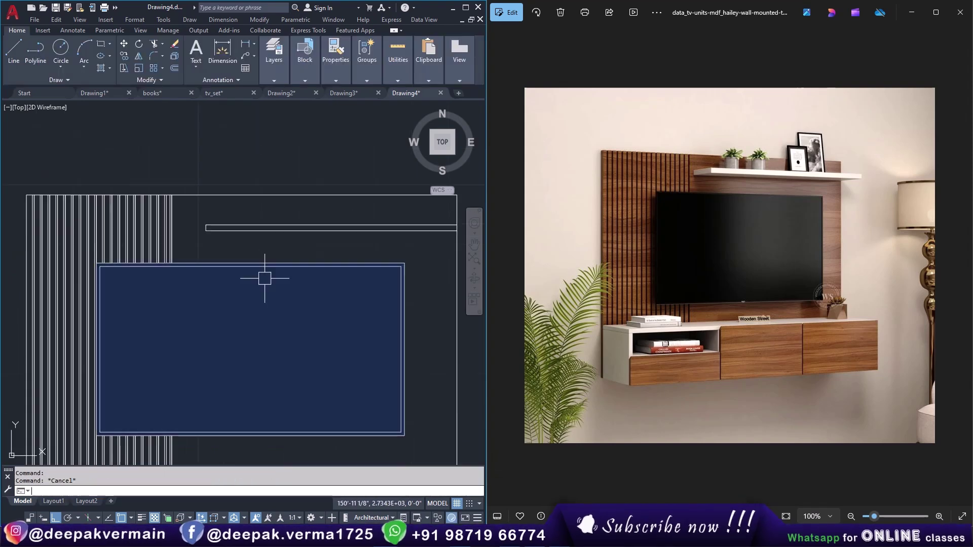
Change the TV screen hatch colour to grey.
{"action": "type", "text": "h"}
{"action": "key", "text": "Return"}
{"action": "left_click", "coordinate": [42, 43]}
{"action": "scroll", "coordinate": [255, 299], "scroll_direction": "up", "scroll_amount": 3}
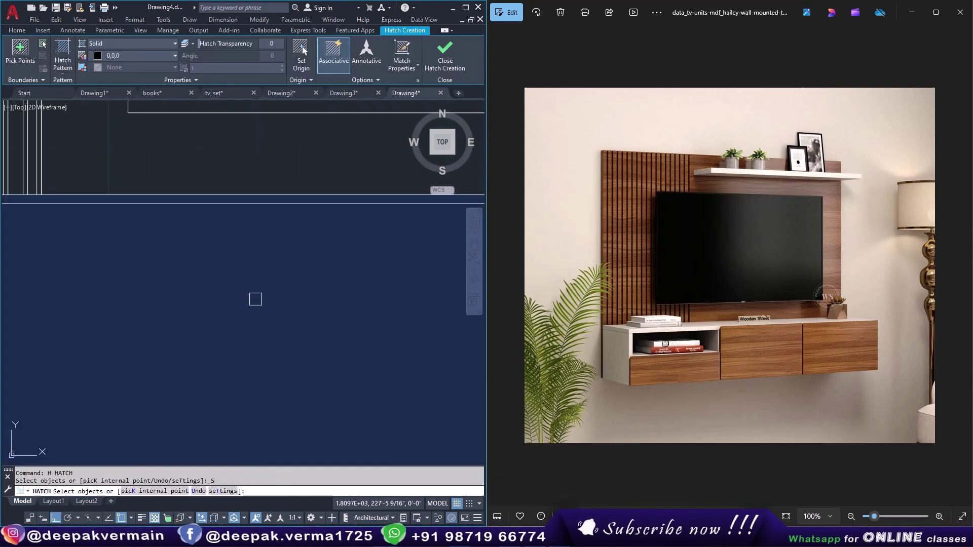
{"action": "left_click", "coordinate": [246, 211]}
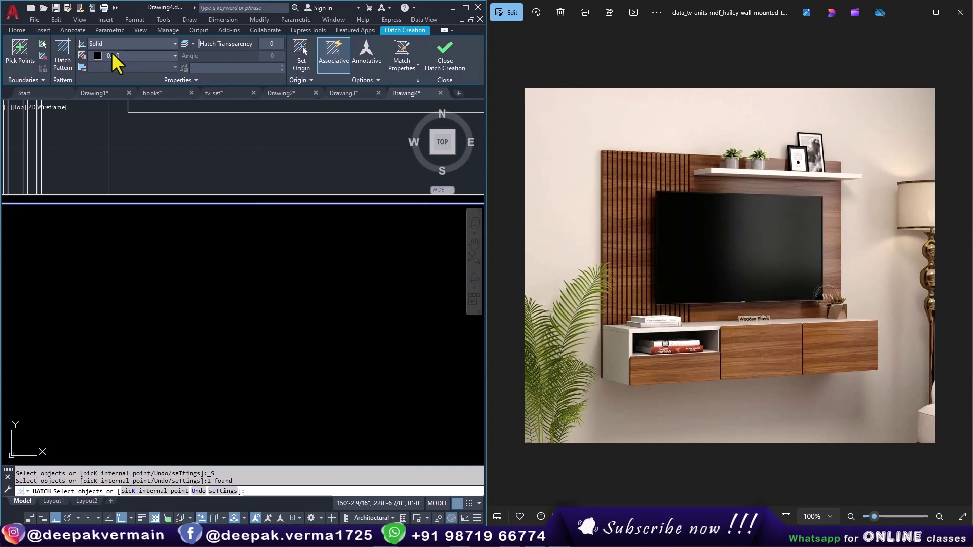
{"action": "left_click", "coordinate": [111, 53]}
{"action": "left_click", "coordinate": [94, 107]}
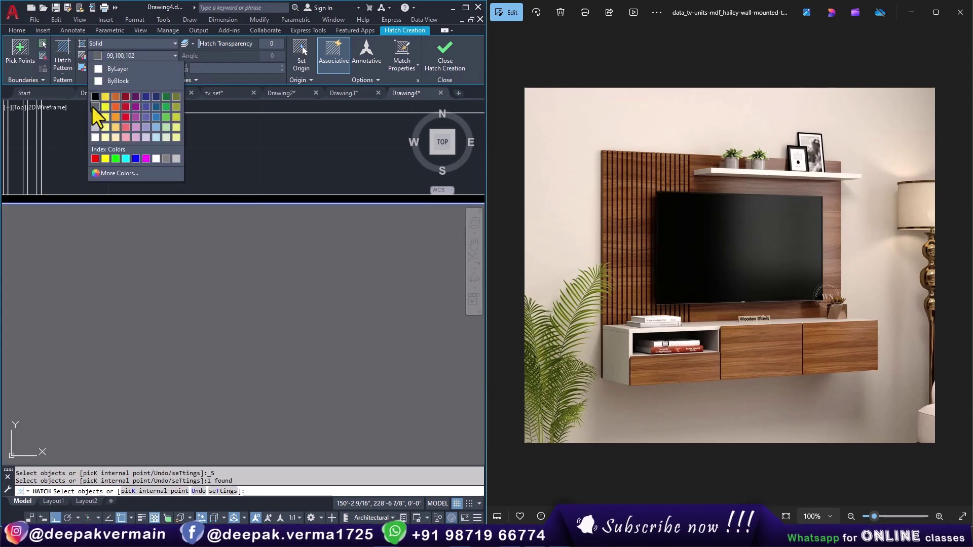
{"action": "scroll", "coordinate": [324, 253], "scroll_direction": "down", "scroll_amount": 5}
{"action": "scroll", "coordinate": [324, 253], "scroll_direction": "down", "scroll_amount": 2}
{"action": "key", "text": "Return"}
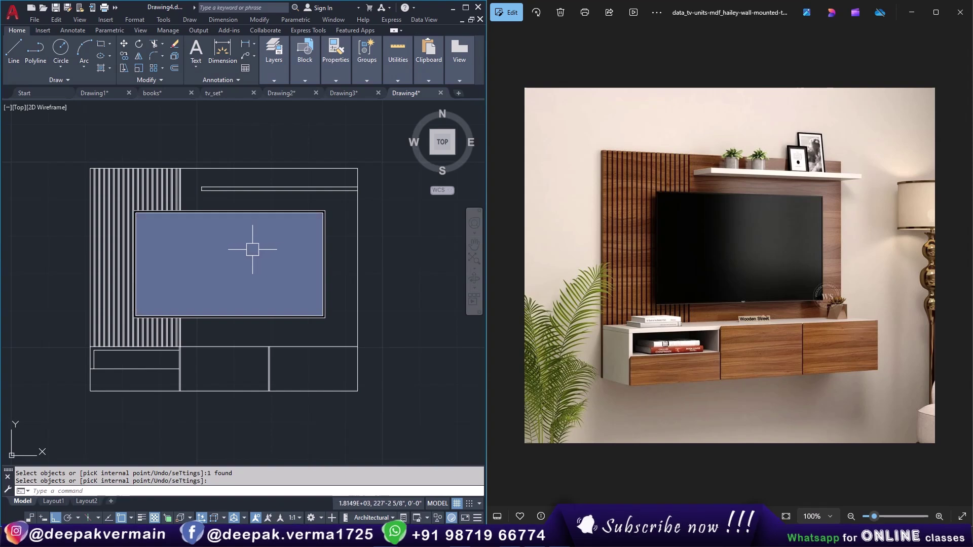
{"action": "scroll", "coordinate": [247, 225], "scroll_direction": "up", "scroll_amount": 2}
{"action": "scroll", "coordinate": [257, 241], "scroll_direction": "down", "scroll_amount": 2}
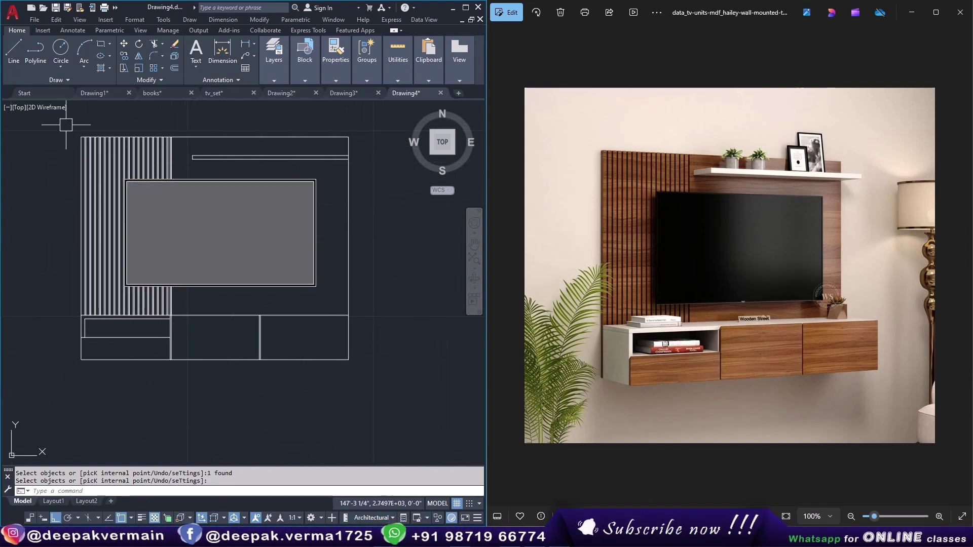
Paste the books copied from books.dwg onto Drawing4's cabinet top.
{"action": "left_click", "coordinate": [153, 93]}
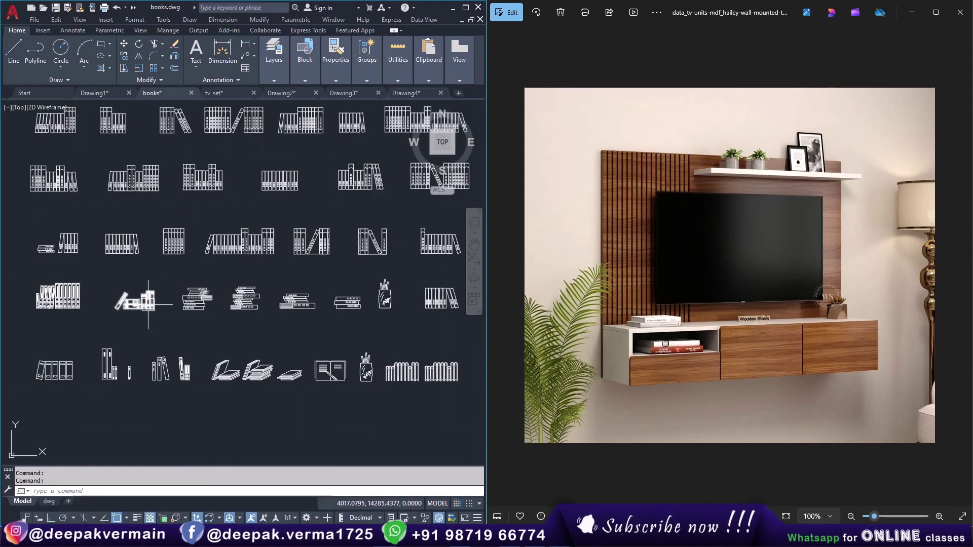
{"action": "left_click", "coordinate": [409, 93]}
{"action": "key", "text": "ctrl+v"}
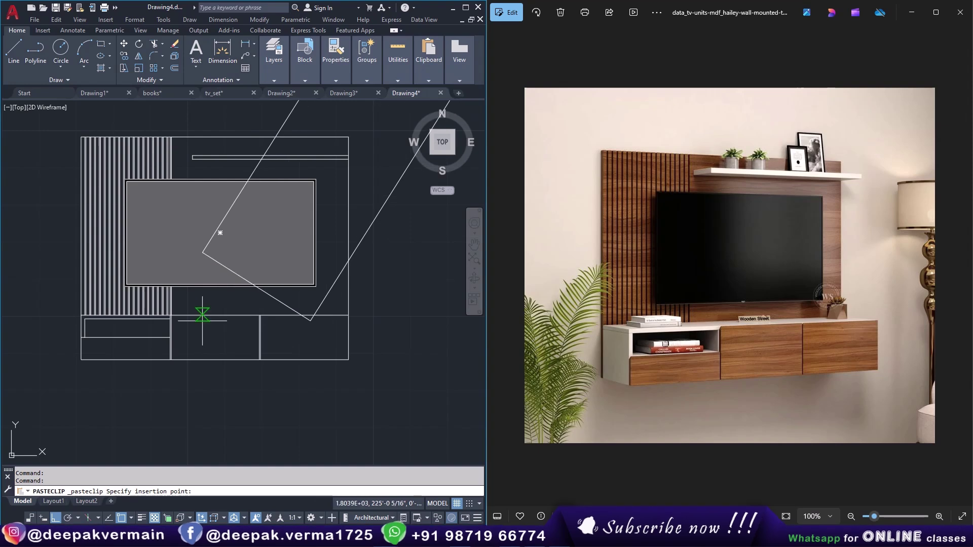
{"action": "left_click", "coordinate": [186, 315]}
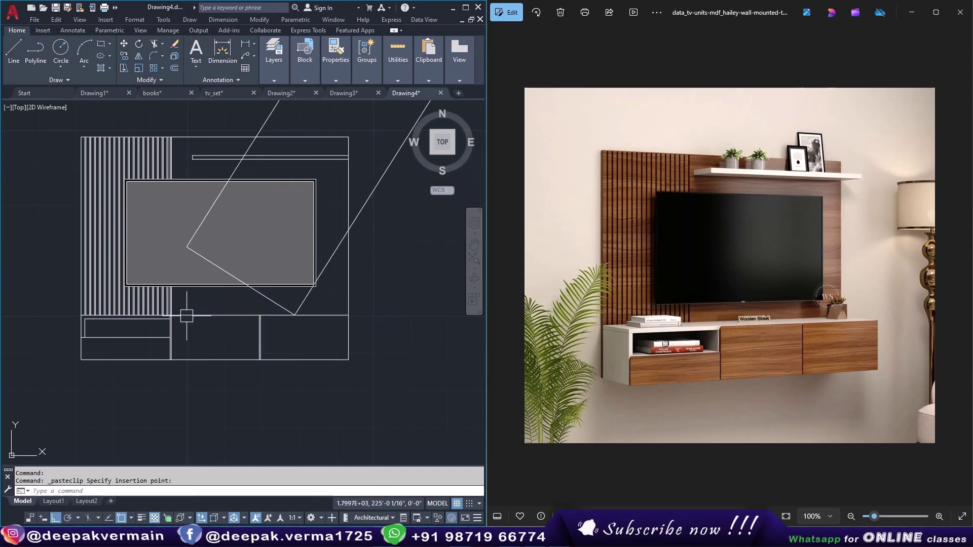
{"action": "scroll", "coordinate": [294, 320], "scroll_direction": "up", "scroll_amount": 5}
{"action": "scroll", "coordinate": [295, 320], "scroll_direction": "down", "scroll_amount": 4}
{"action": "type", "text": "s"}
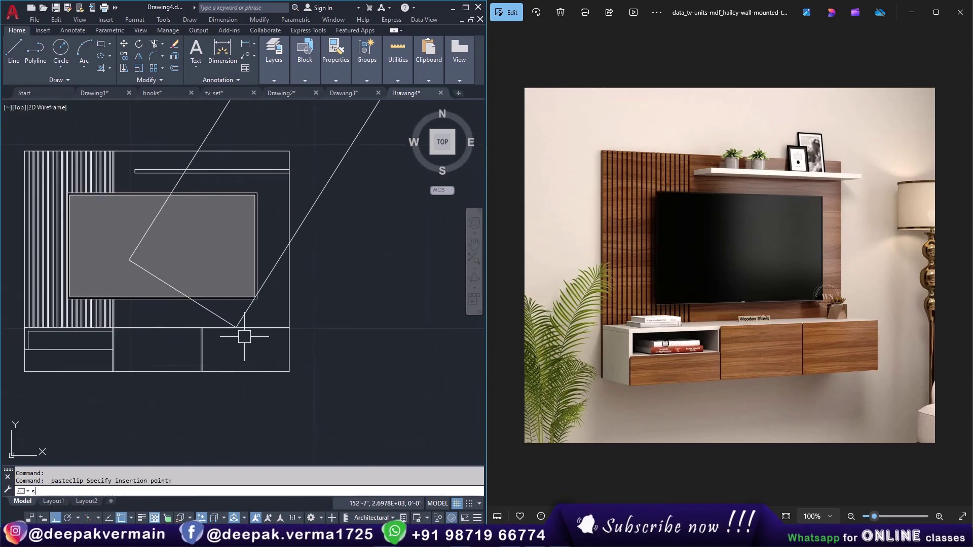
Scale down the pasted books from a base point on the cabinet.
{"action": "type", "text": "c"}
{"action": "key", "text": "Return"}
{"action": "scroll", "coordinate": [248, 337], "scroll_direction": "down", "scroll_amount": 4}
{"action": "left_click", "coordinate": [271, 299]}
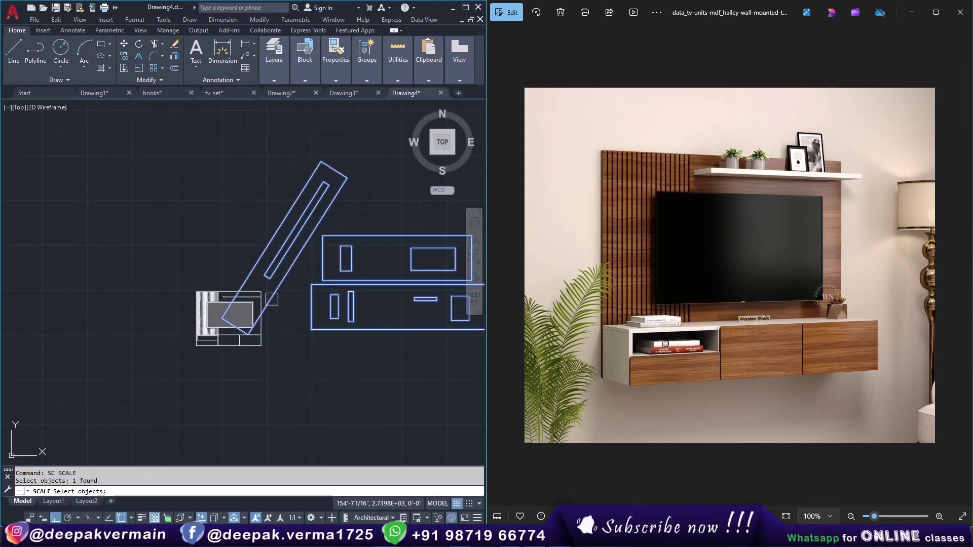
{"action": "scroll", "coordinate": [271, 299], "scroll_direction": "up", "scroll_amount": 5}
{"action": "scroll", "coordinate": [287, 300], "scroll_direction": "up", "scroll_amount": 1}
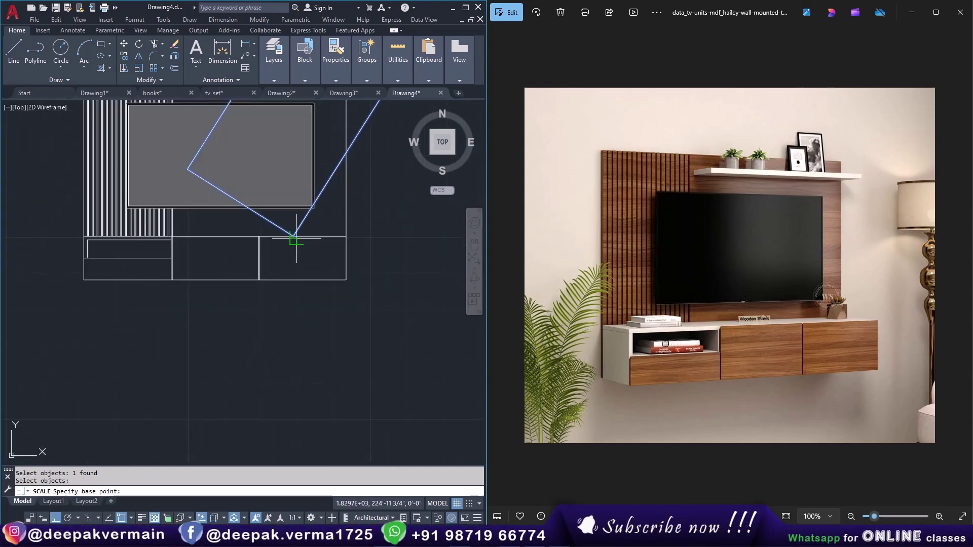
{"action": "scroll", "coordinate": [296, 238], "scroll_direction": "up", "scroll_amount": 3}
{"action": "scroll", "coordinate": [291, 230], "scroll_direction": "up", "scroll_amount": 3}
{"action": "left_click", "coordinate": [279, 272]}
{"action": "double_click", "coordinate": [279, 272]}
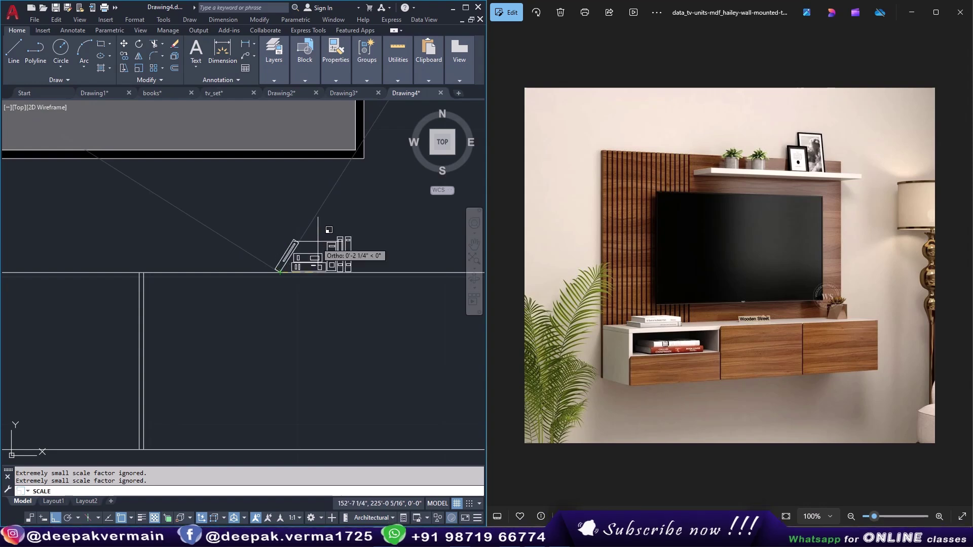
{"action": "middle_click_drag", "start_coordinate": [363, 212], "coordinate": [265, 268]}
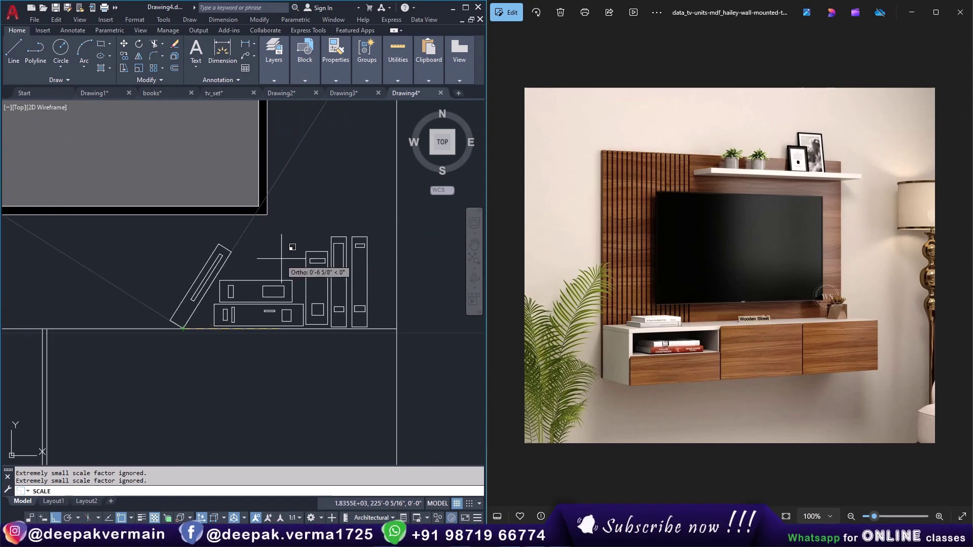
{"action": "key", "text": "Escape"}
Switch to the Drawing1 tab with the coloured TV unit.
{"action": "scroll", "coordinate": [263, 299], "scroll_direction": "down", "scroll_amount": 1}
{"action": "scroll", "coordinate": [256, 314], "scroll_direction": "down", "scroll_amount": 1}
{"action": "scroll", "coordinate": [253, 322], "scroll_direction": "down", "scroll_amount": 1}
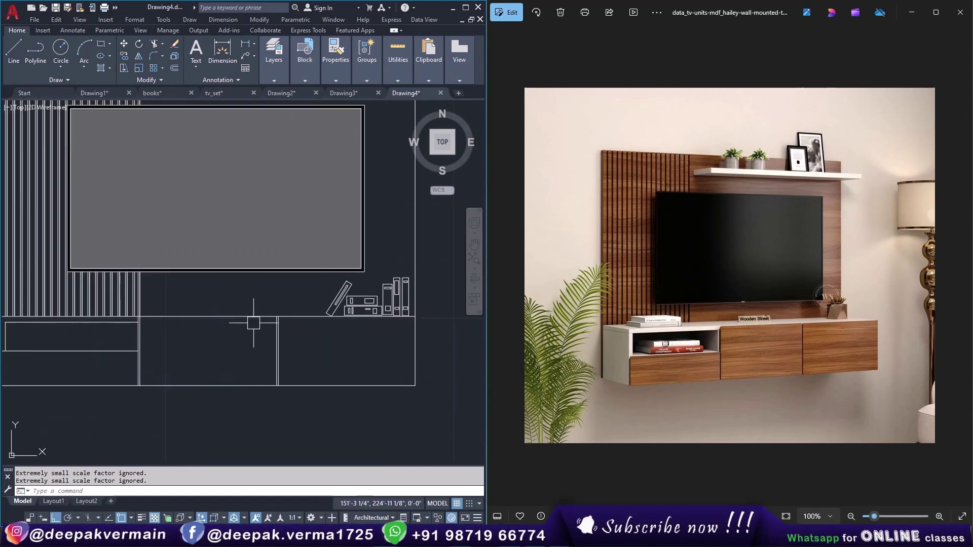
{"action": "left_click", "coordinate": [92, 94]}
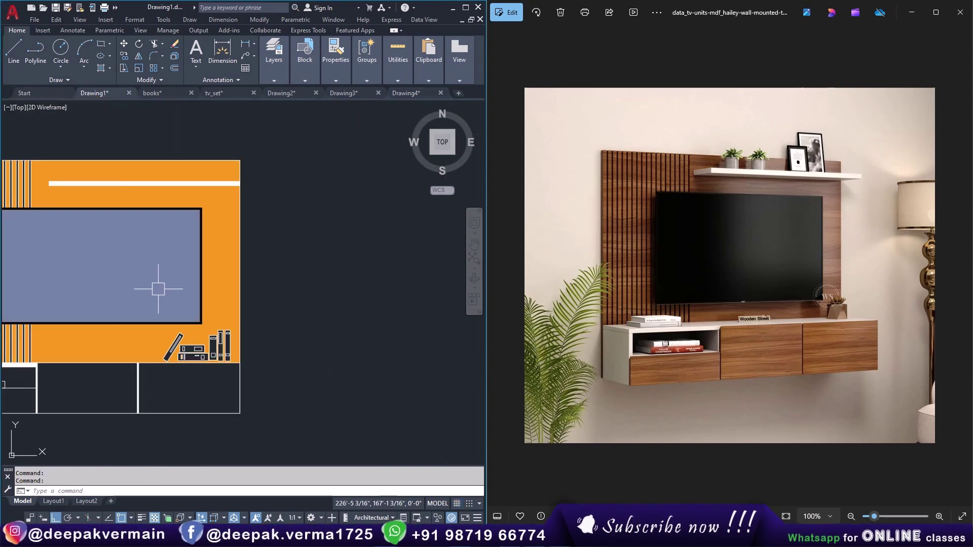
Paste the copied stack of books from the books drawing into Drawing4 over the unit.
{"action": "left_click", "coordinate": [150, 93]}
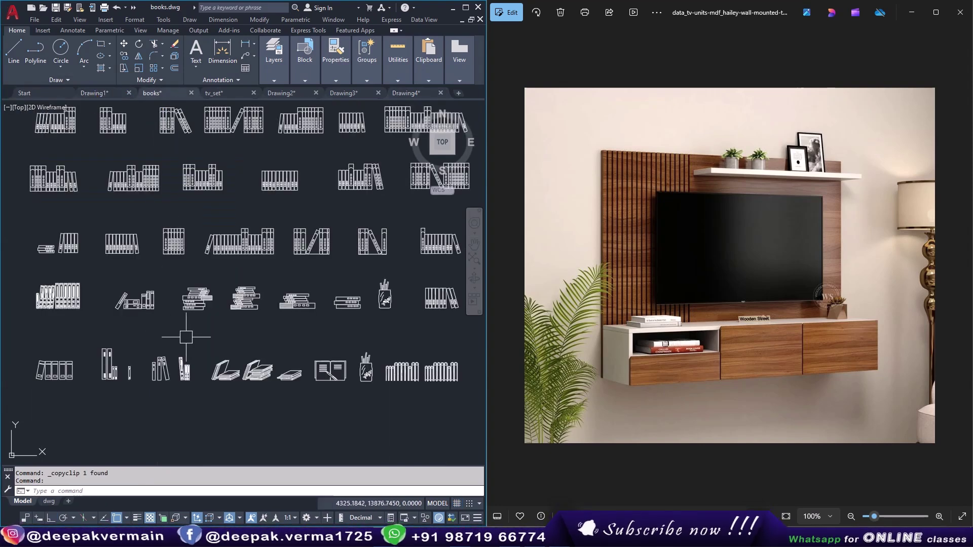
{"action": "mouse_move", "coordinate": [186, 337]}
{"action": "middle_mouse_down"}
{"action": "mouse_move", "coordinate": [188, 363]}
{"action": "mouse_move", "coordinate": [168, 338]}
{"action": "middle_mouse_up"}
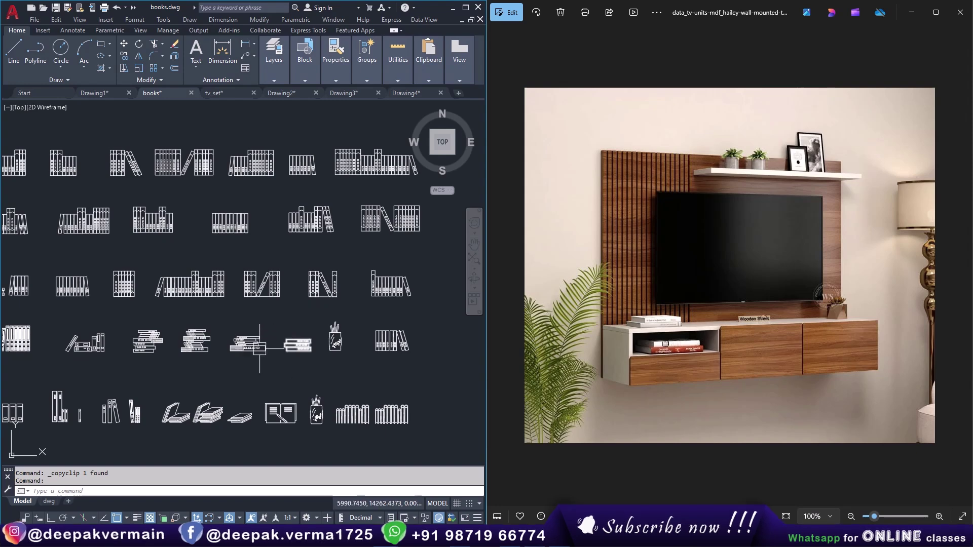
{"action": "left_click", "coordinate": [414, 92]}
{"action": "key", "text": "ctrl+v"}
{"action": "scroll", "coordinate": [156, 280], "scroll_direction": "up", "scroll_amount": 4}
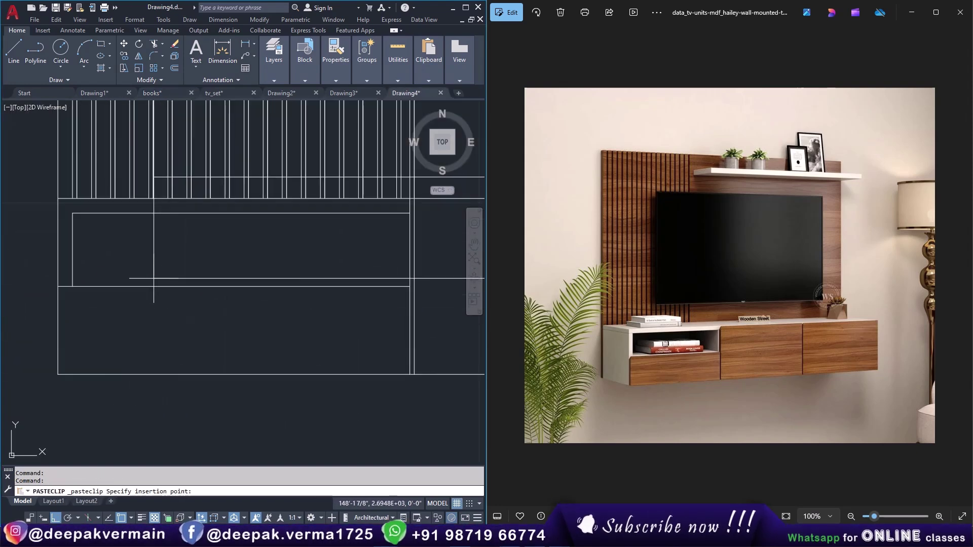
{"action": "left_click", "coordinate": [106, 284]}
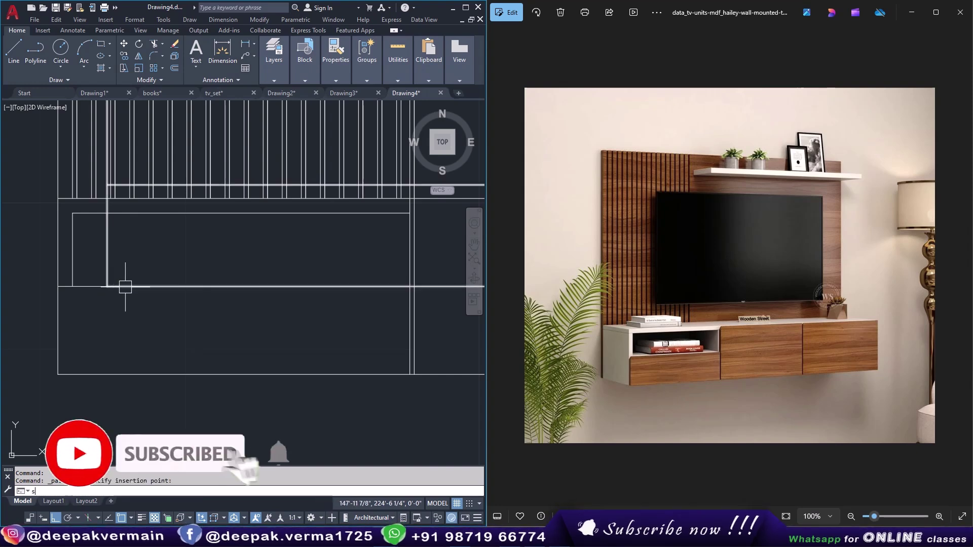
Enlarge the pasted books with SCALE about a chosen base point.
{"action": "type", "text": "sc"}
{"action": "key", "text": "Return"}
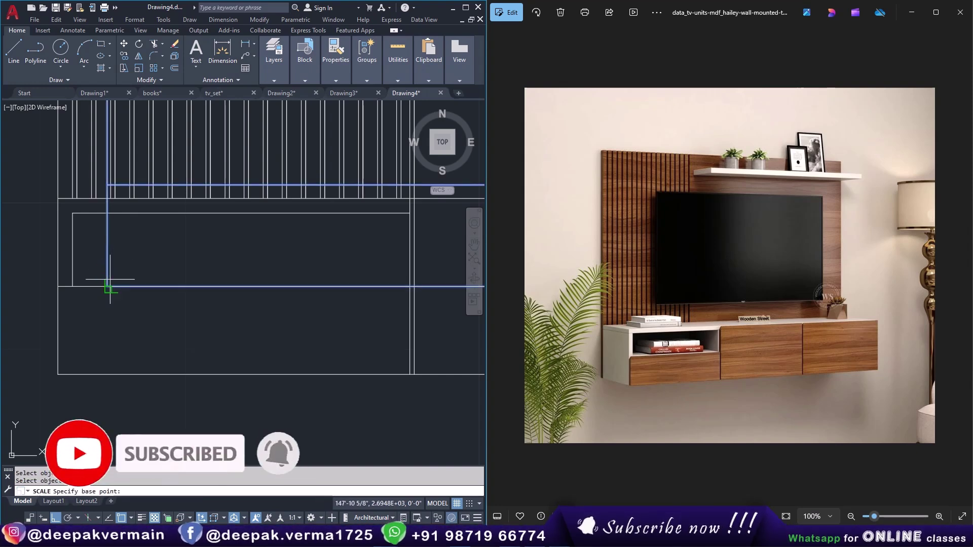
{"action": "left_click", "coordinate": [99, 287]}
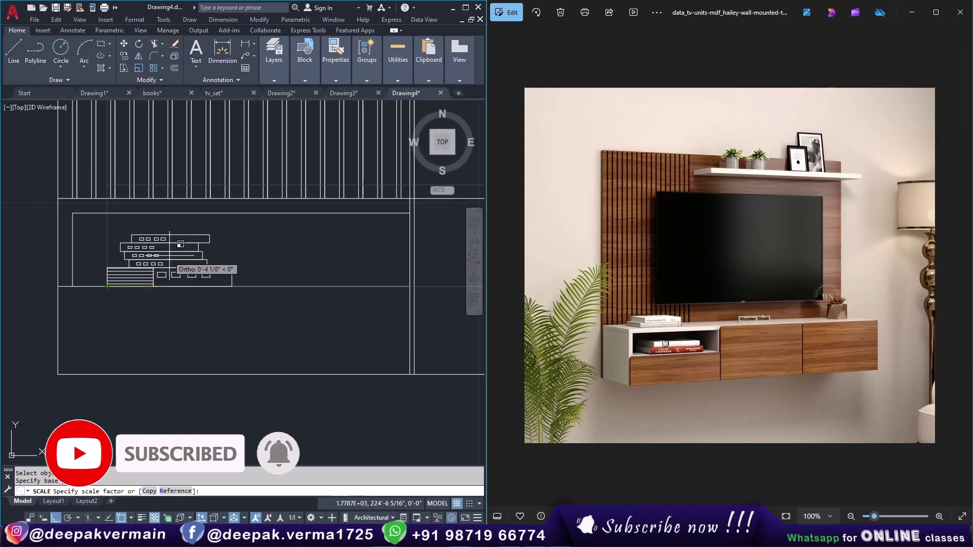
{"action": "left_click", "coordinate": [233, 256]}
Move the enlarged books onto the right end of the cabinet top.
{"action": "middle_click_drag", "start_coordinate": [233, 256], "coordinate": [207, 262]}
{"action": "left_click", "coordinate": [213, 264]}
{"action": "type", "text": "m"}
{"action": "key", "text": "Return"}
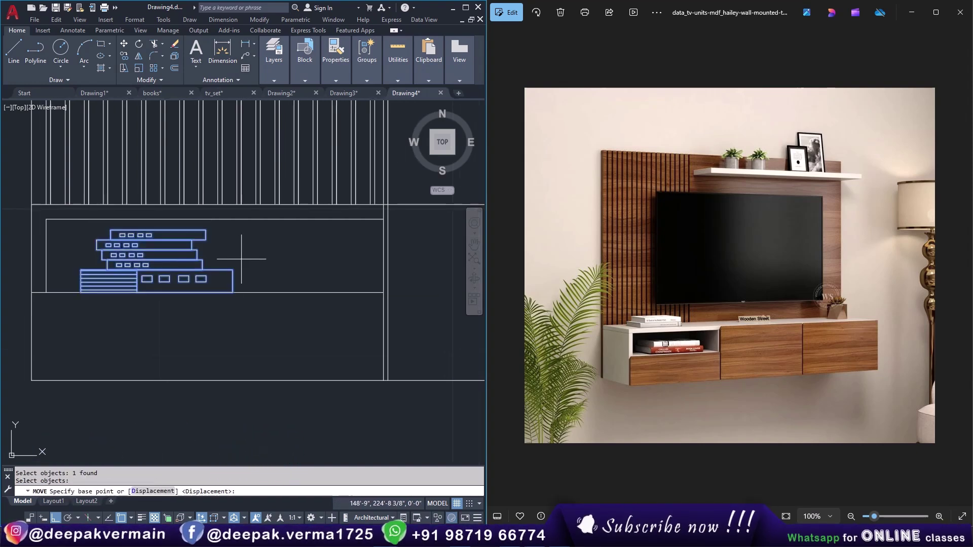
{"action": "scroll", "coordinate": [292, 259], "scroll_direction": "down", "scroll_amount": 3}
{"action": "scroll", "coordinate": [292, 259], "scroll_direction": "down", "scroll_amount": 2}
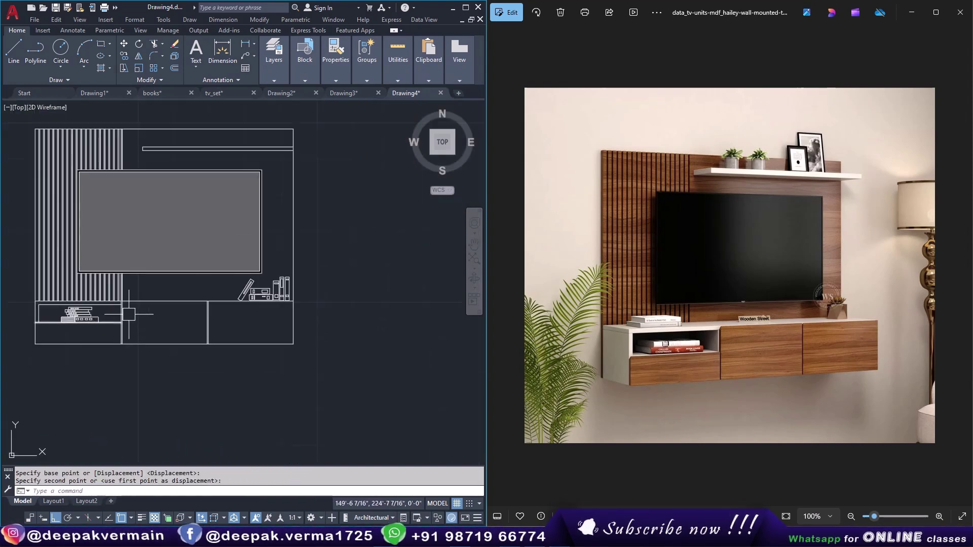
{"action": "middle_click_drag", "start_coordinate": [162, 312], "coordinate": [243, 319]}
{"action": "middle_click_drag", "start_coordinate": [169, 290], "coordinate": [182, 311]}
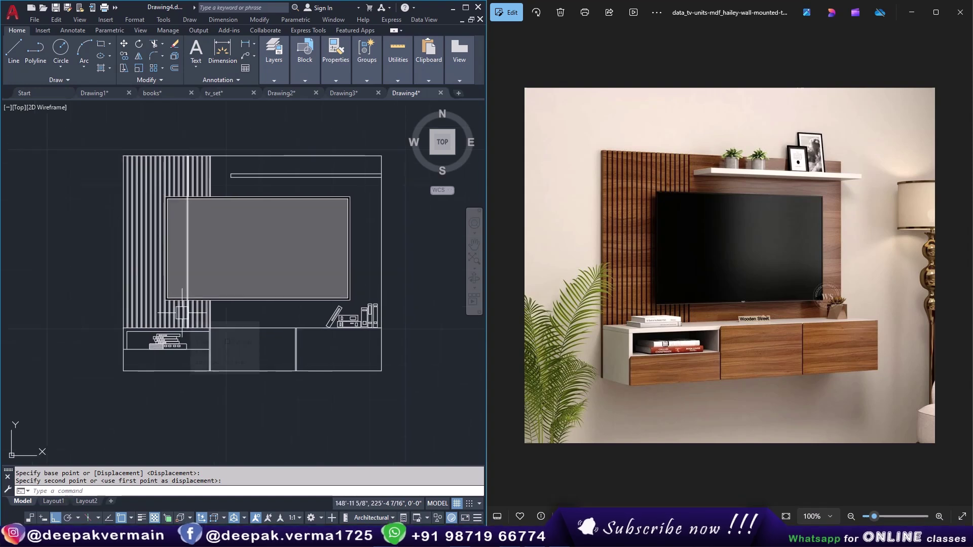
{"action": "type", "text": "h"}
{"action": "key", "text": "Return"}
Solid-hatch the nine upper slats of the back panel by picking inside each.
{"action": "left_click", "coordinate": [20, 53]}
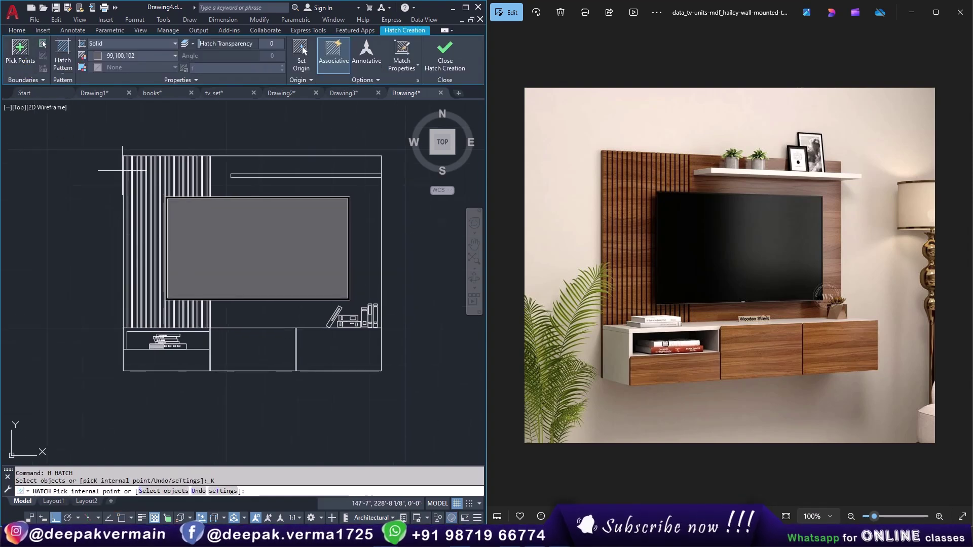
{"action": "scroll", "coordinate": [127, 168], "scroll_direction": "up", "scroll_amount": 2}
{"action": "left_click", "coordinate": [124, 162]}
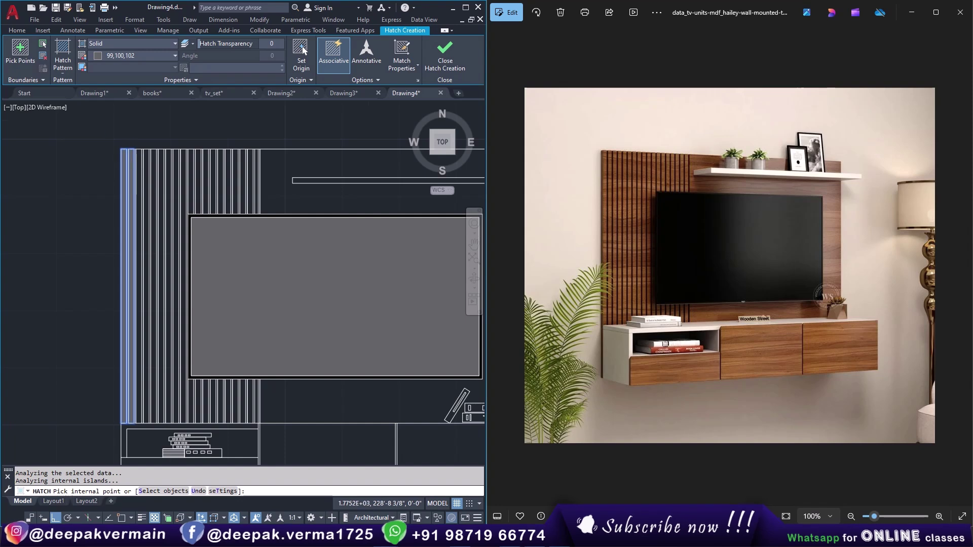
{"action": "scroll", "coordinate": [145, 170], "scroll_direction": "up", "scroll_amount": 2}
{"action": "left_click", "coordinate": [135, 162]}
{"action": "left_click", "coordinate": [158, 159]}
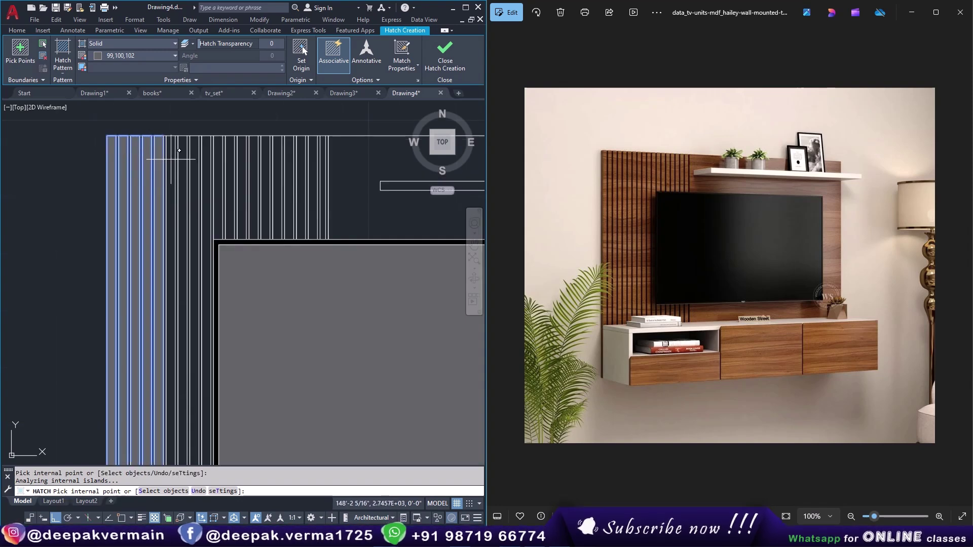
{"action": "left_click", "coordinate": [182, 158]}
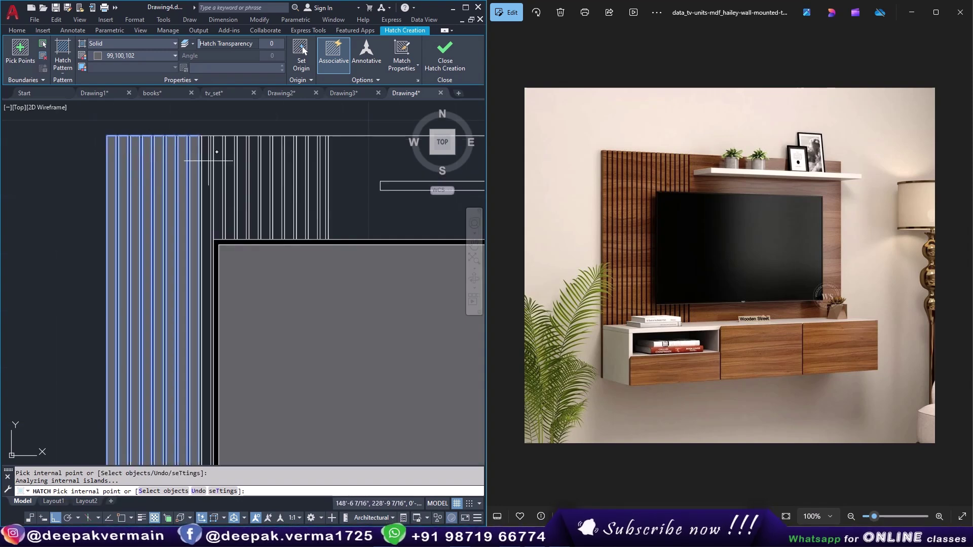
{"action": "left_click", "coordinate": [205, 157]}
{"action": "left_click", "coordinate": [230, 155]}
{"action": "left_click", "coordinate": [253, 155]}
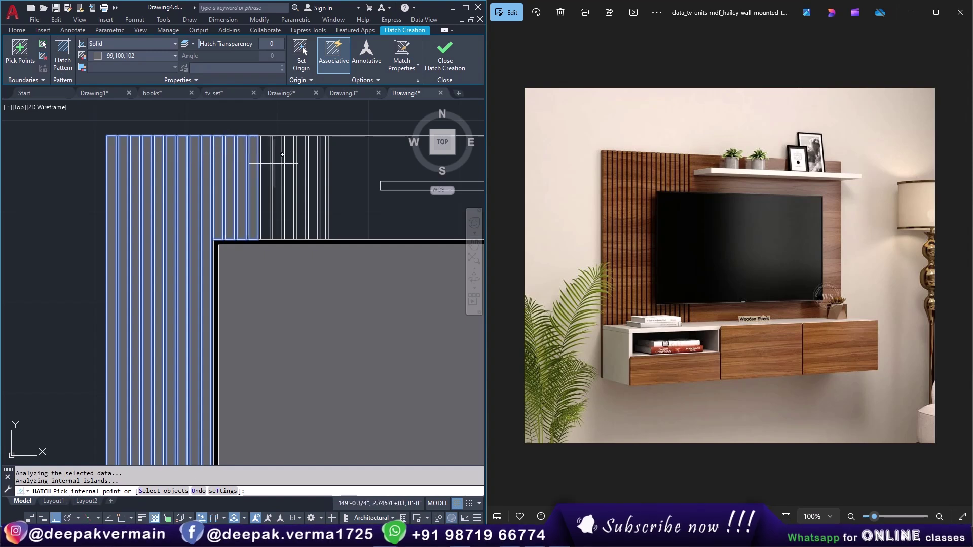
{"action": "left_click", "coordinate": [288, 155]}
{"action": "left_click", "coordinate": [311, 154]}
Hatch the remaining slats below the screen and finish the solid slat hatch.
{"action": "scroll", "coordinate": [322, 154], "scroll_direction": "down", "scroll_amount": 2}
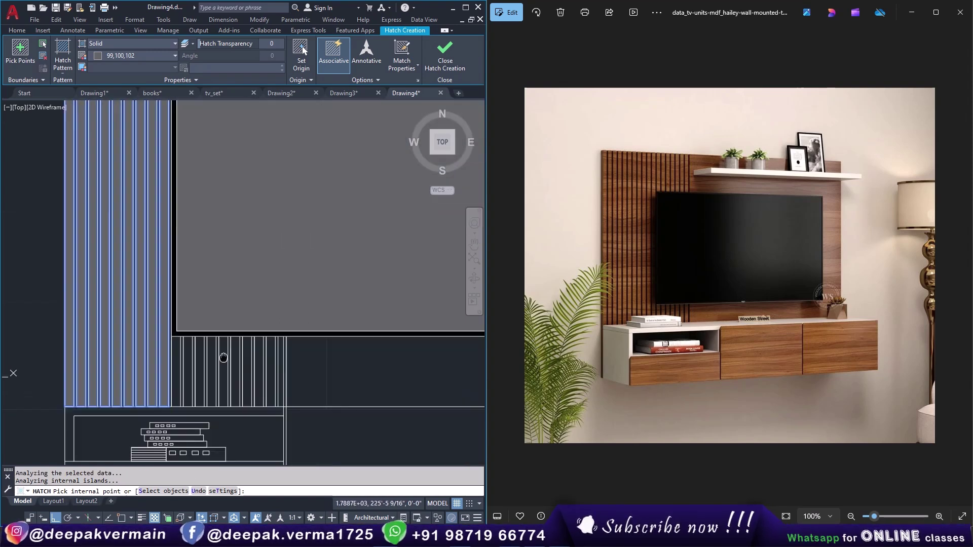
{"action": "scroll", "coordinate": [263, 325], "scroll_direction": "up", "scroll_amount": 3}
{"action": "left_click", "coordinate": [299, 324]}
{"action": "left_click", "coordinate": [245, 324]}
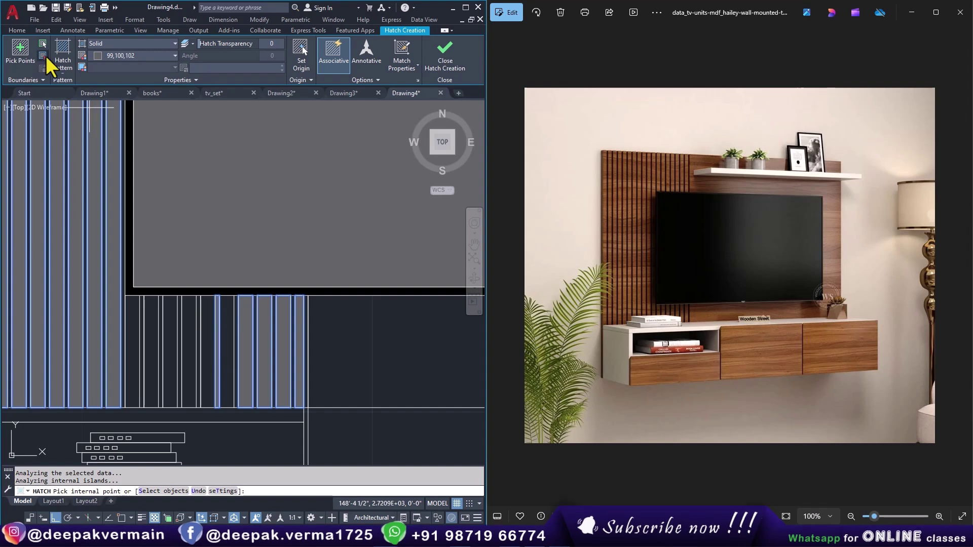
{"action": "left_click", "coordinate": [208, 325]}
{"action": "left_click", "coordinate": [167, 324]}
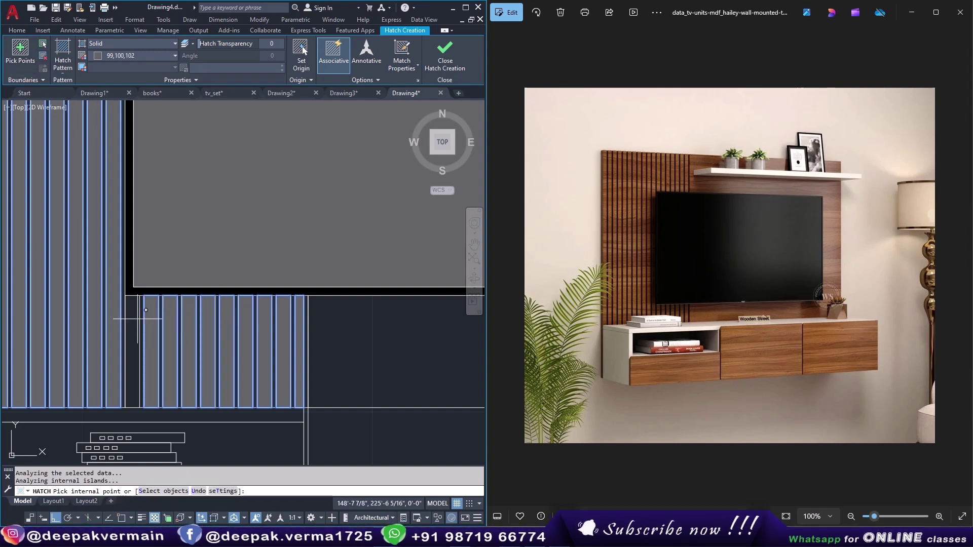
{"action": "key", "text": "Return"}
{"action": "scroll", "coordinate": [233, 232], "scroll_direction": "down", "scroll_amount": 5}
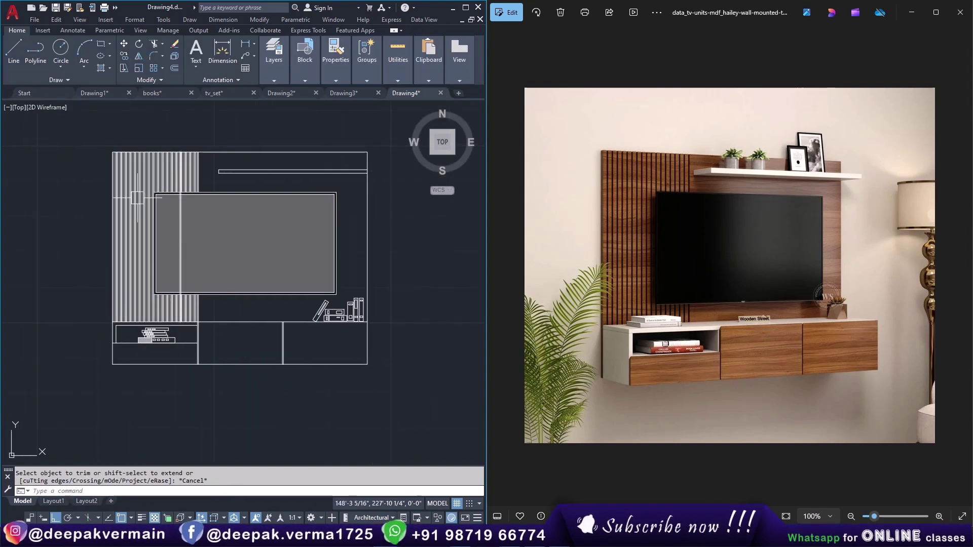
{"action": "scroll", "coordinate": [129, 172], "scroll_direction": "up", "scroll_amount": 5}
Recolour the slat hatch to orange 242,103,34.
{"action": "scroll", "coordinate": [127, 164], "scroll_direction": "up", "scroll_amount": 3}
{"action": "left_click", "coordinate": [126, 163]}
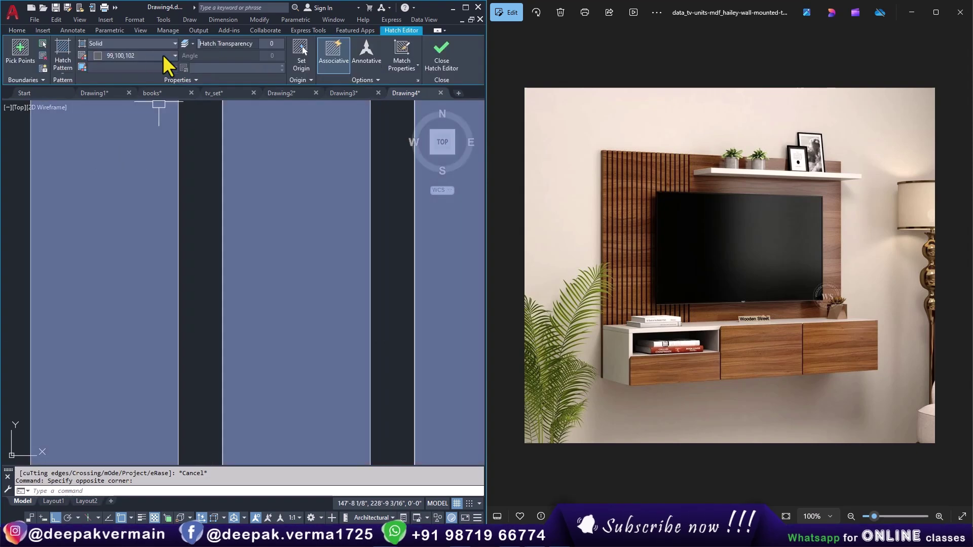
{"action": "left_click", "coordinate": [116, 52]}
{"action": "left_click", "coordinate": [111, 105]}
Add the back-panel area around the TV to the orange hatch and exit editing.
{"action": "scroll", "coordinate": [265, 241], "scroll_direction": "down", "scroll_amount": 3}
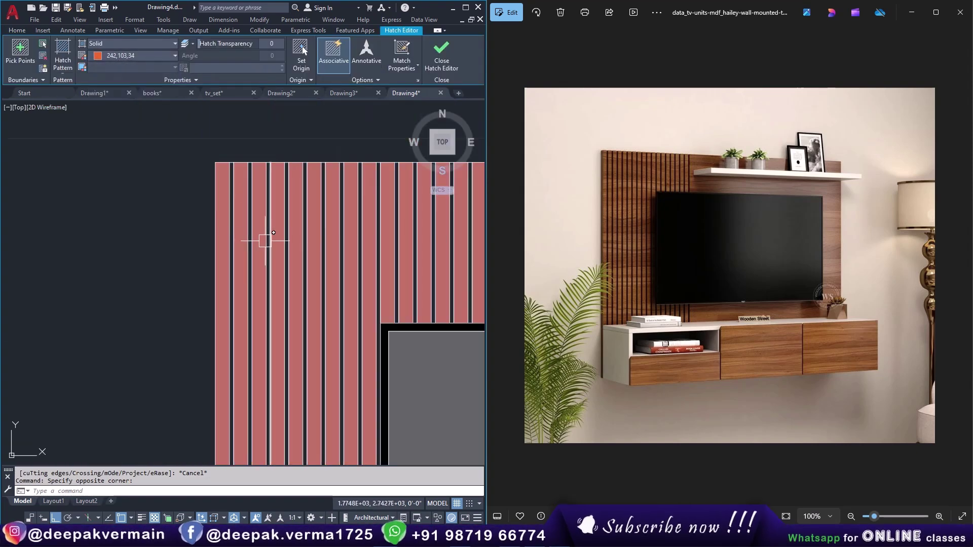
{"action": "scroll", "coordinate": [131, 197], "scroll_direction": "down", "scroll_amount": 5}
{"action": "left_click", "coordinate": [21, 63]}
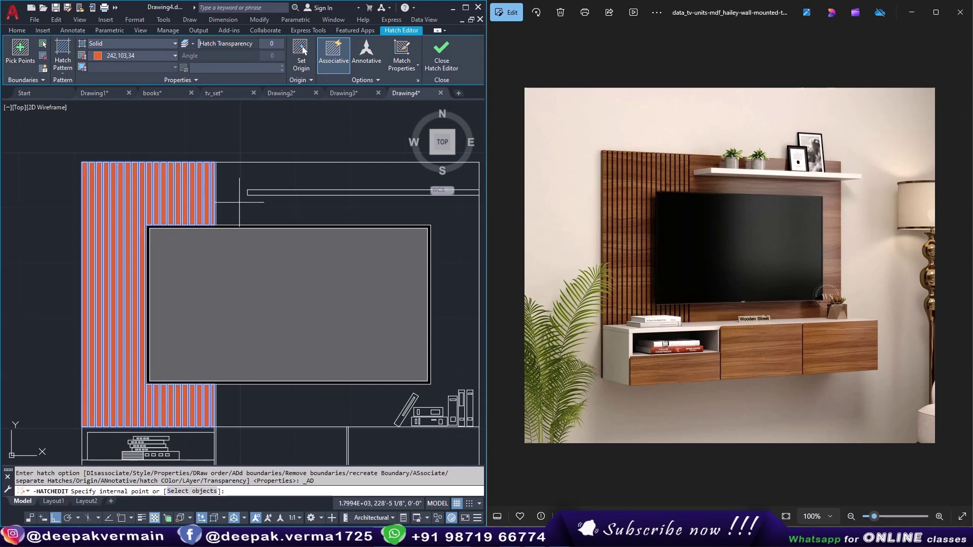
{"action": "left_click", "coordinate": [238, 203]}
{"action": "scroll", "coordinate": [309, 291], "scroll_direction": "down", "scroll_amount": 3}
{"action": "key", "text": "Return"}
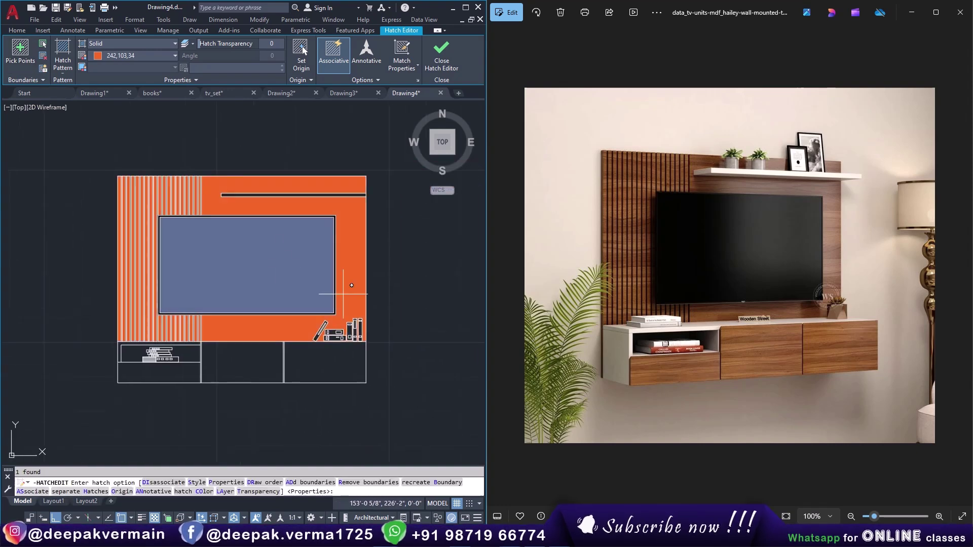
{"action": "key", "text": "Escape"}
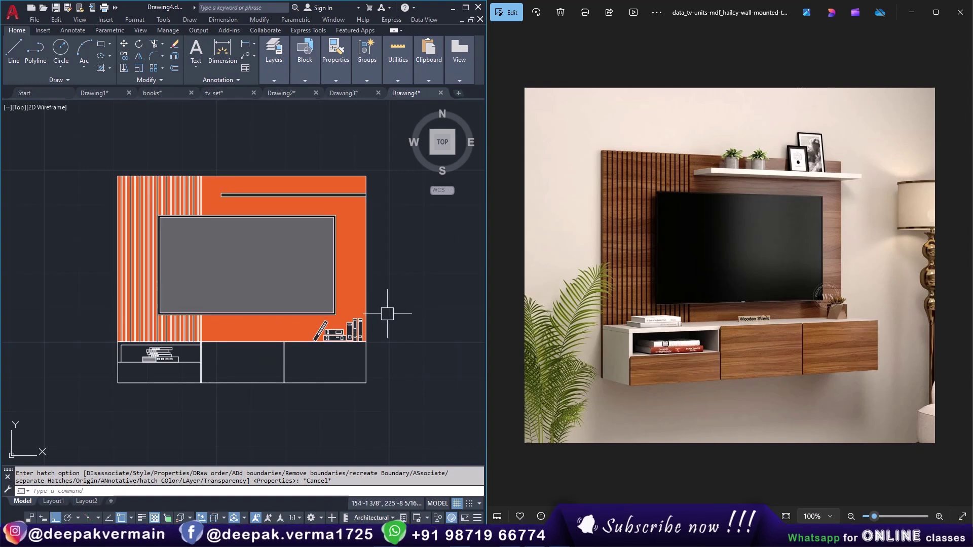
{"action": "type", "text": "dli"}
Add linear dimensions: 5' height on the right edge and 6' width across the top.
{"action": "key", "text": "Return"}
{"action": "key", "text": "Return"}
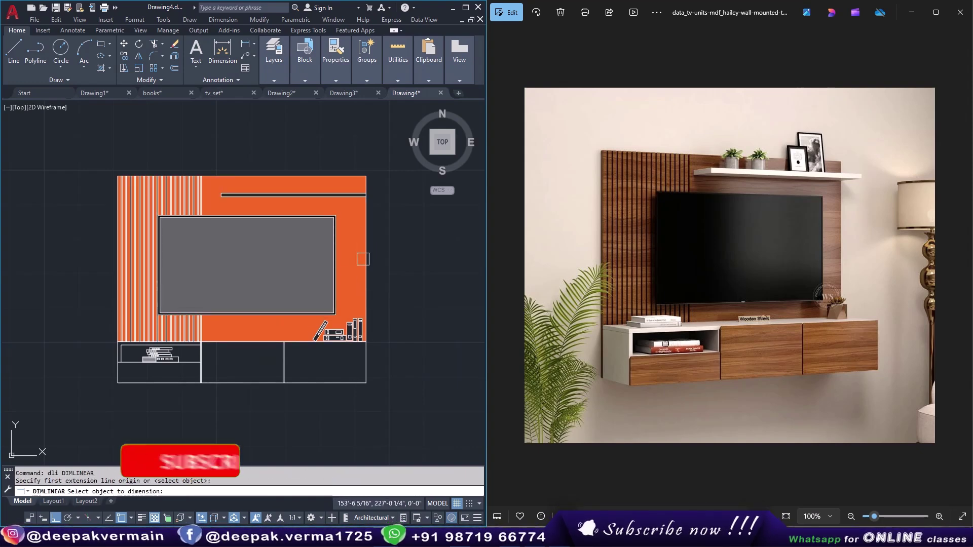
{"action": "left_click", "coordinate": [366, 226]}
{"action": "key", "text": "Return"}
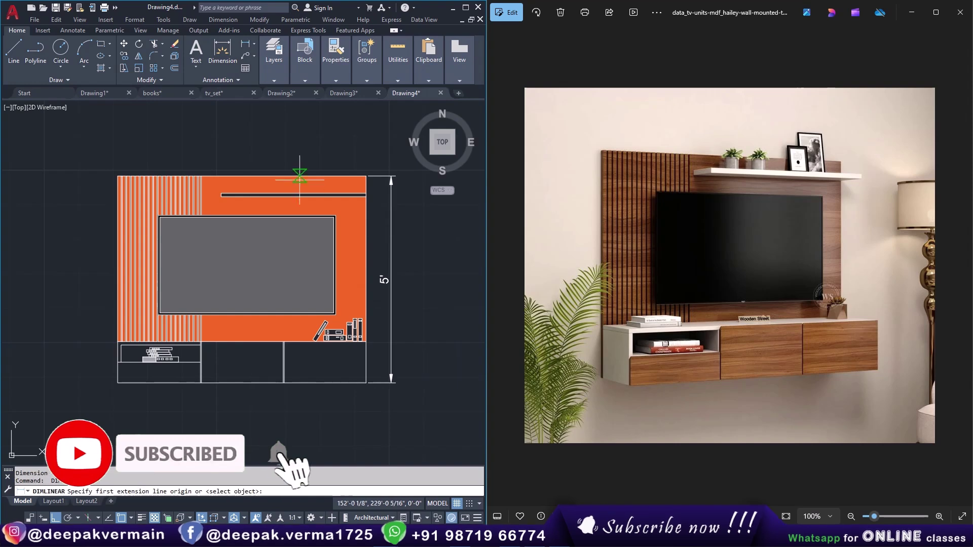
{"action": "key", "text": "Return"}
{"action": "left_click", "coordinate": [283, 176]}
{"action": "left_click", "coordinate": [282, 159]}
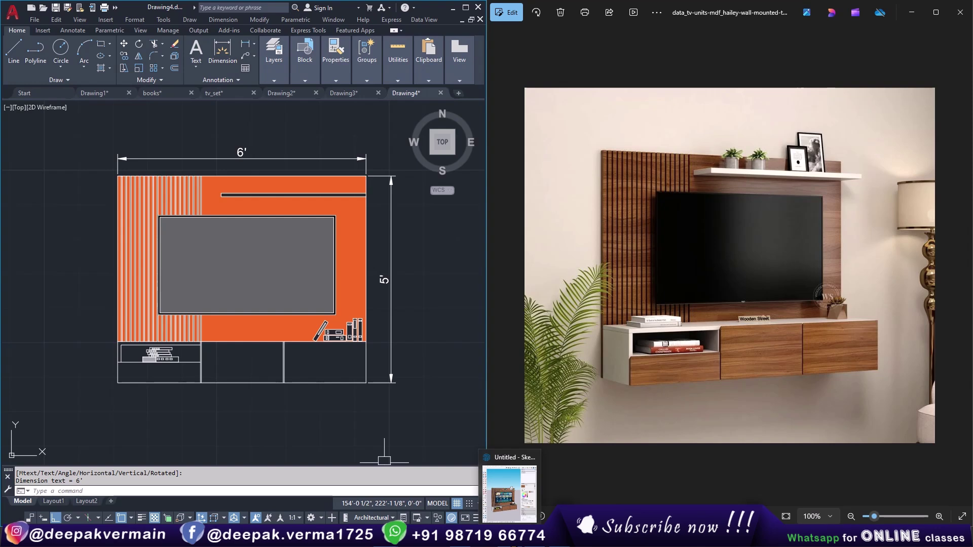
Switch to SketchUp and start a new model, discarding the unsaved TV unit model.
{"action": "left_click", "coordinate": [509, 494]}
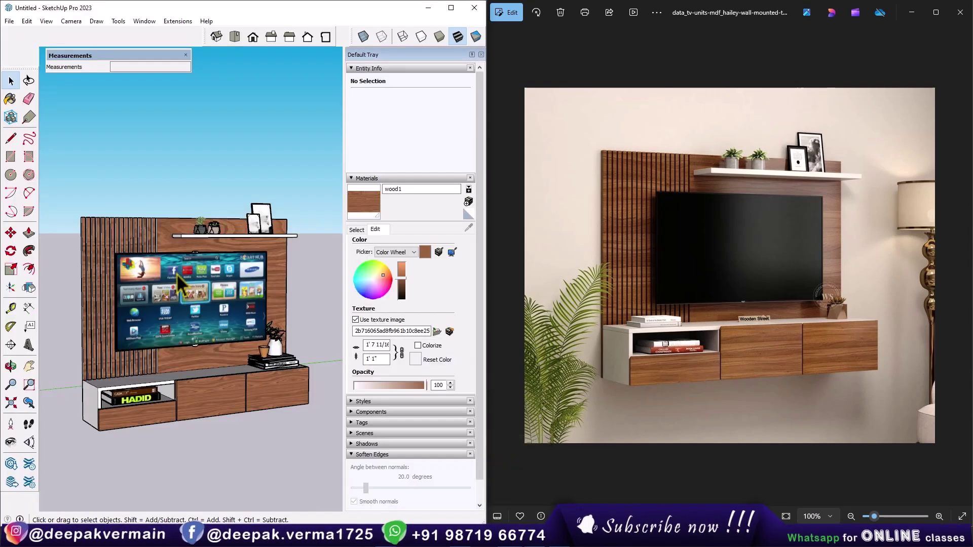
{"action": "scroll", "coordinate": [178, 283], "scroll_direction": "down", "scroll_amount": 2}
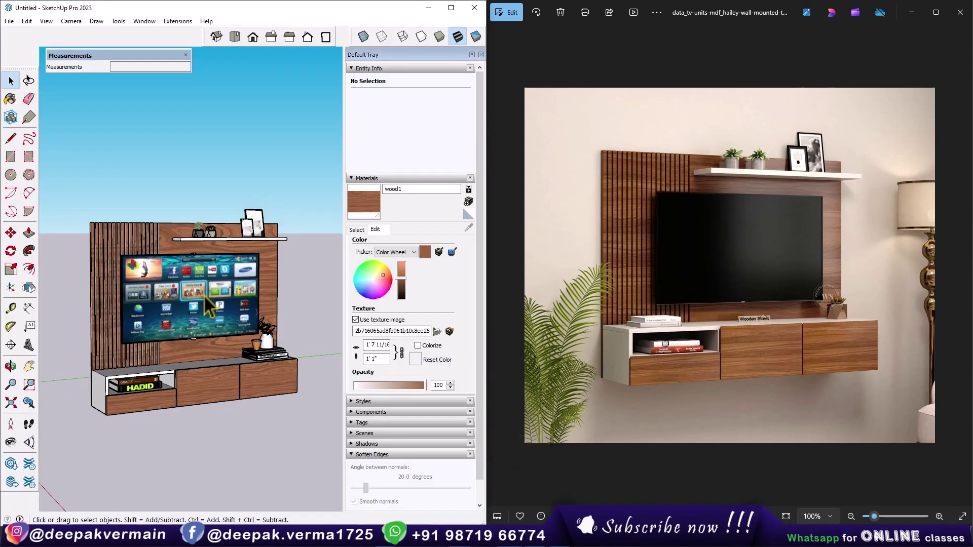
{"action": "left_click", "coordinate": [9, 22]}
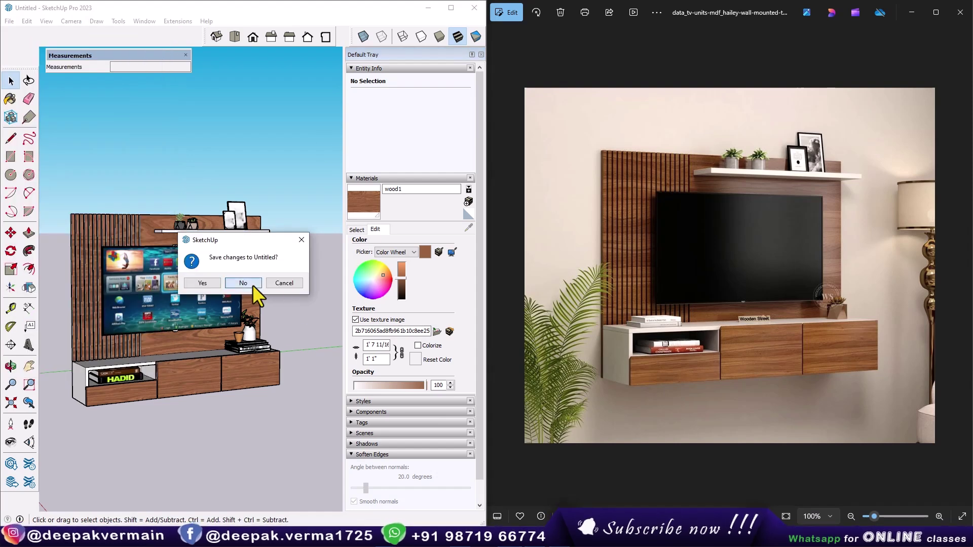
{"action": "left_click", "coordinate": [244, 282]}
Draw the panel outline with the Line tool and extrude it 1" thick.
{"action": "left_click", "coordinate": [480, 54]}
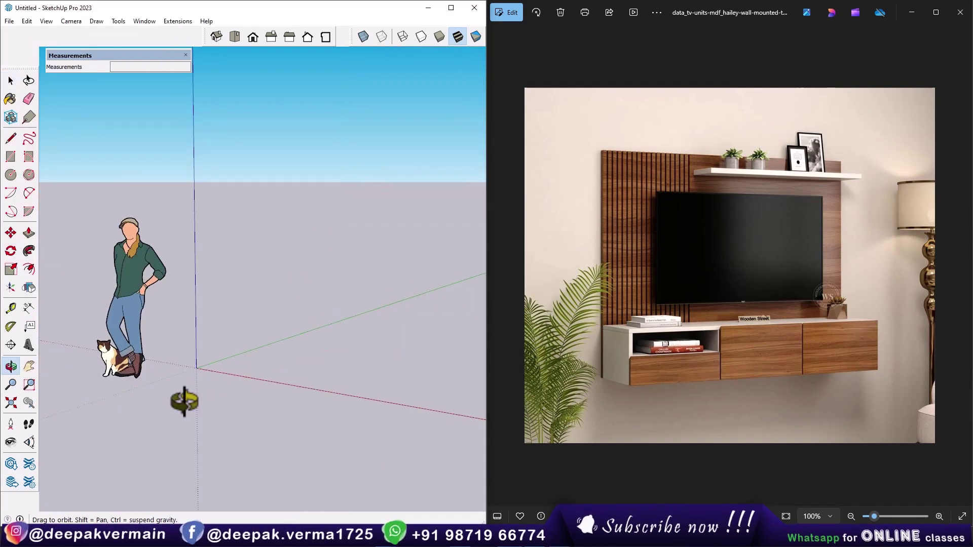
{"action": "mouse_move", "coordinate": [184, 401]}
{"action": "left_mouse_down"}
{"action": "mouse_move", "coordinate": [292, 378]}
{"action": "mouse_move", "coordinate": [198, 387]}
{"action": "left_mouse_up"}
{"action": "key", "text": "l"}
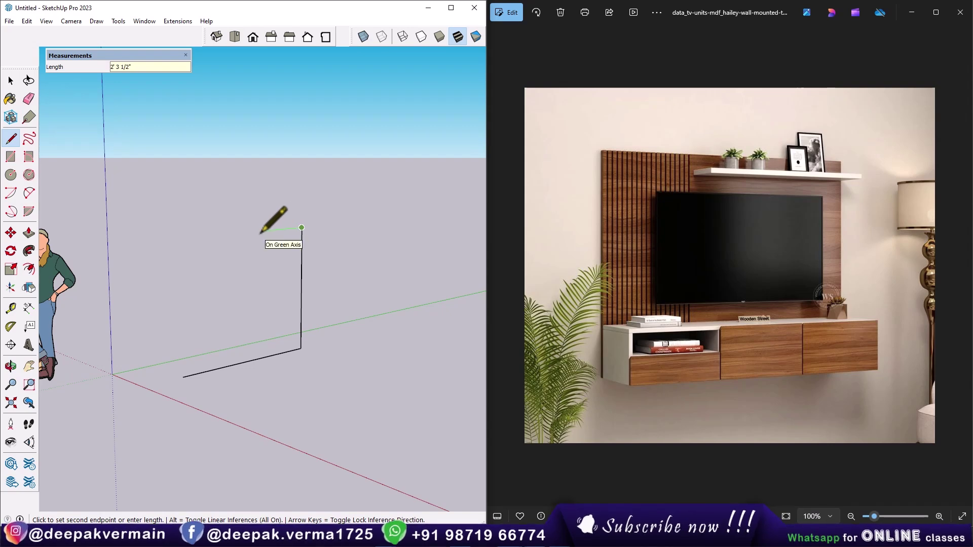
{"action": "type", "text": "'"}
{"action": "key", "text": "Return"}
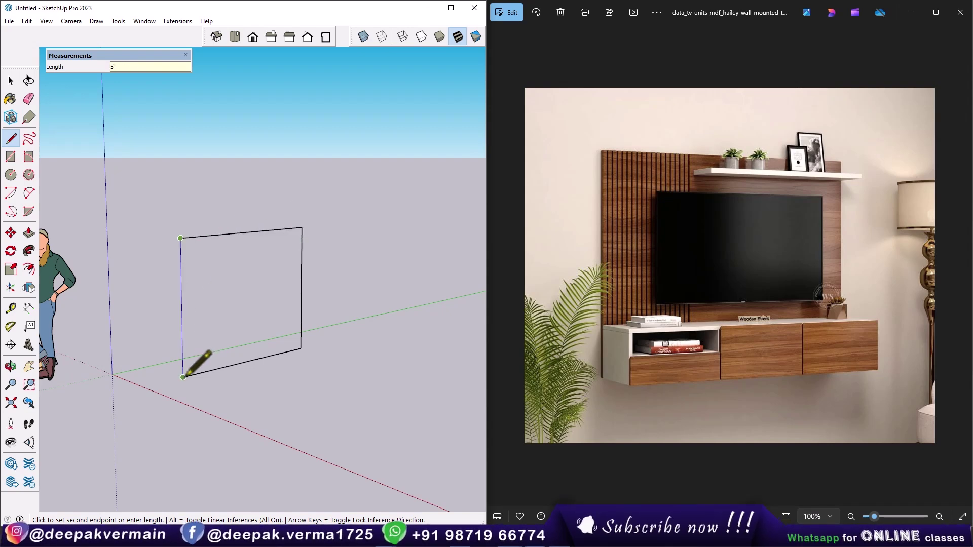
{"action": "key", "text": "Return"}
{"action": "key", "text": "p"}
{"action": "left_click", "coordinate": [207, 337]}
{"action": "type", "text": "1"}
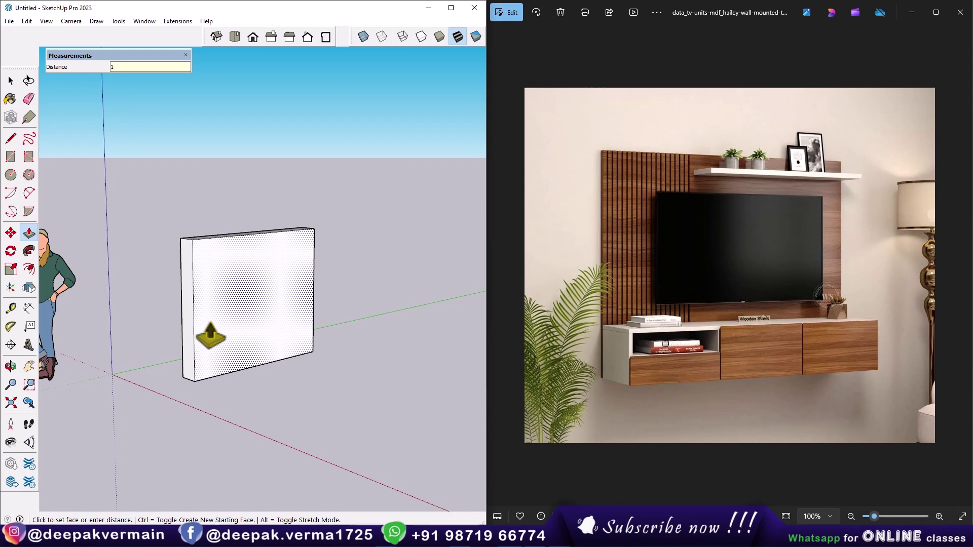
{"action": "key", "text": "Return"}
{"action": "key", "text": "space"}
Copy the panel's bottom edge upward and pull the lower strip out 1' 2".
{"action": "scroll", "coordinate": [200, 332], "scroll_direction": "up", "scroll_amount": 2}
{"action": "scroll", "coordinate": [228, 349], "scroll_direction": "up", "scroll_amount": 2}
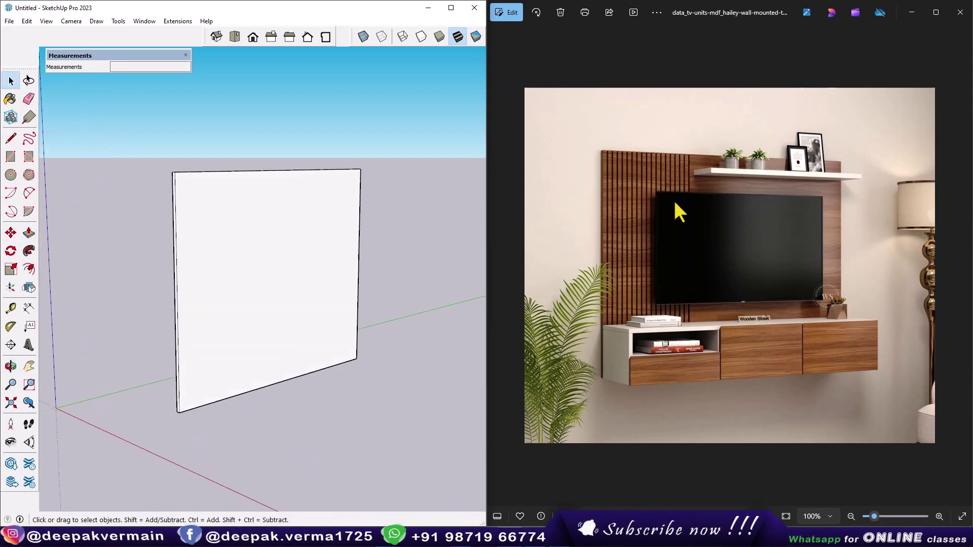
{"action": "middle_click_drag", "start_coordinate": [172, 393], "coordinate": [169, 400], "text": "shift"}
{"action": "left_click", "coordinate": [168, 400]}
{"action": "key", "text": "m"}
{"action": "scroll", "coordinate": [157, 403], "scroll_direction": "up", "scroll_amount": 3}
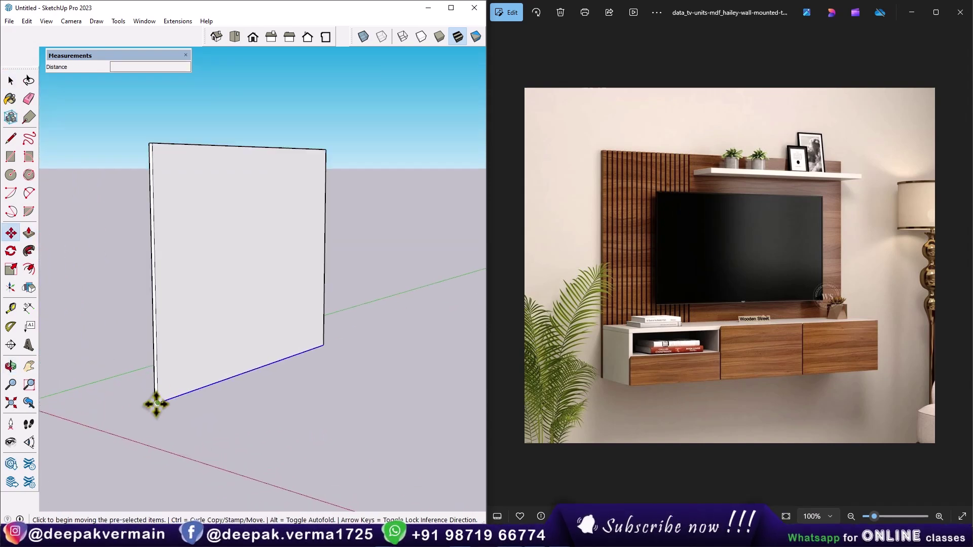
{"action": "key", "text": "ctrl"}
{"action": "left_click", "coordinate": [158, 403]}
{"action": "type", "text": "1'"}
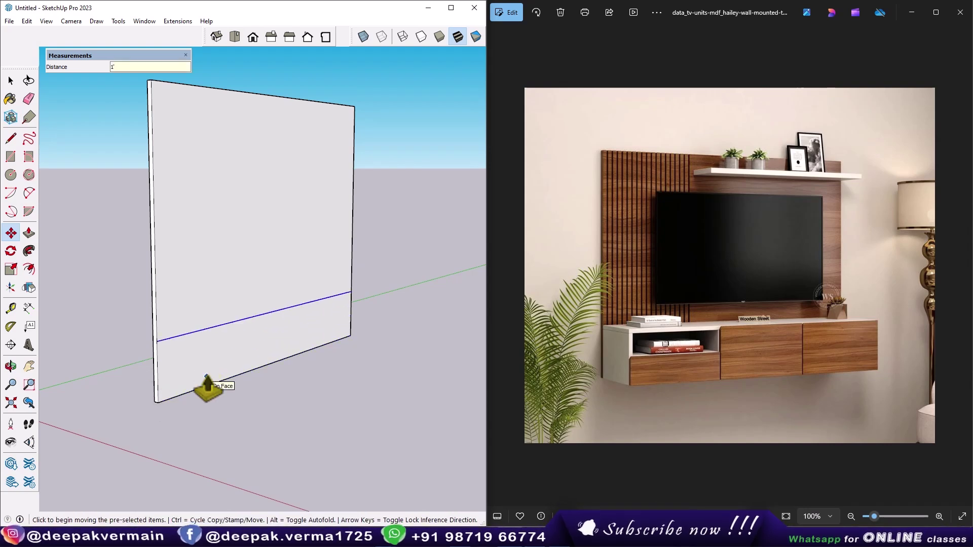
{"action": "left_click", "coordinate": [207, 378]}
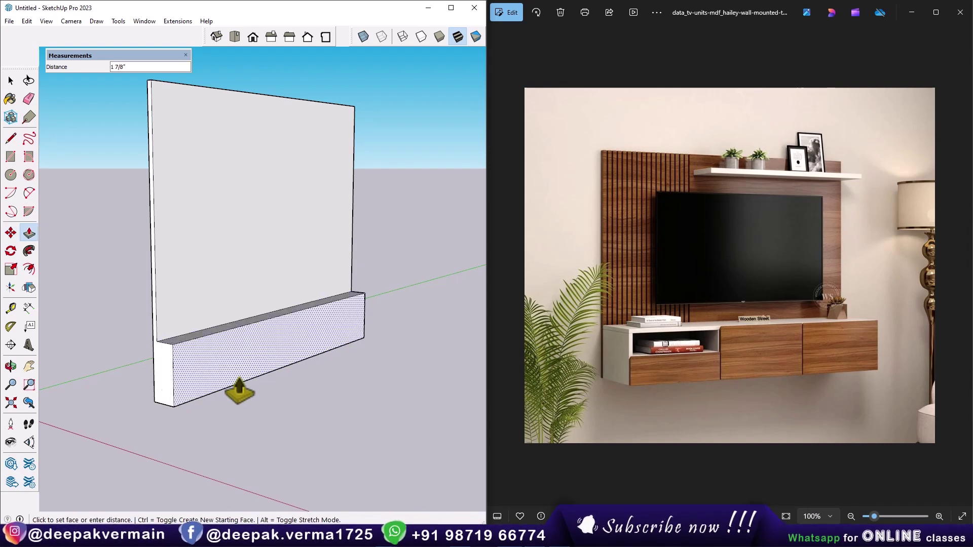
{"action": "key", "text": "Return"}
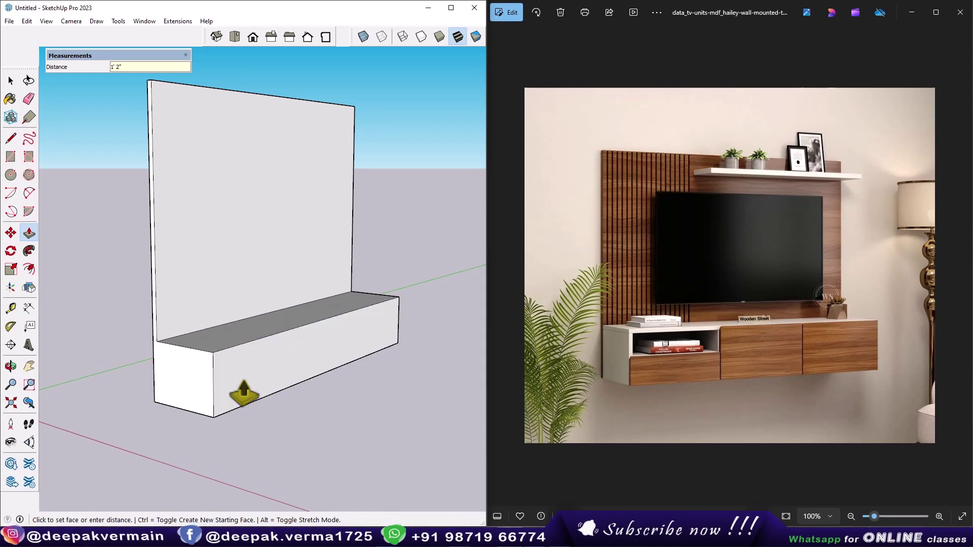
Select the whole model and make it a group.
{"action": "middle_click_drag", "start_coordinate": [244, 392], "coordinate": [168, 380]}
{"action": "key", "text": "space"}
{"action": "triple_click", "coordinate": [167, 380]}
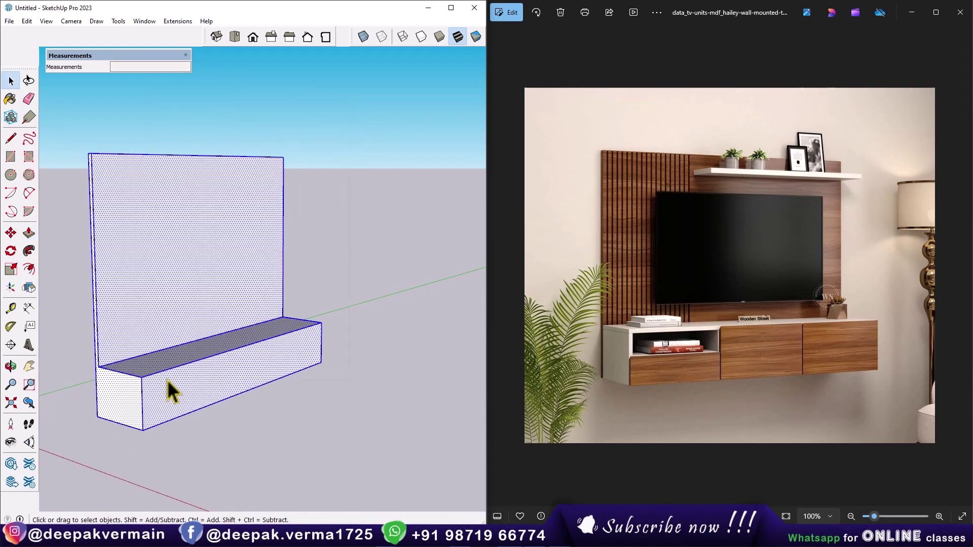
{"action": "right_click", "coordinate": [167, 380]}
{"action": "left_click", "coordinate": [205, 163]}
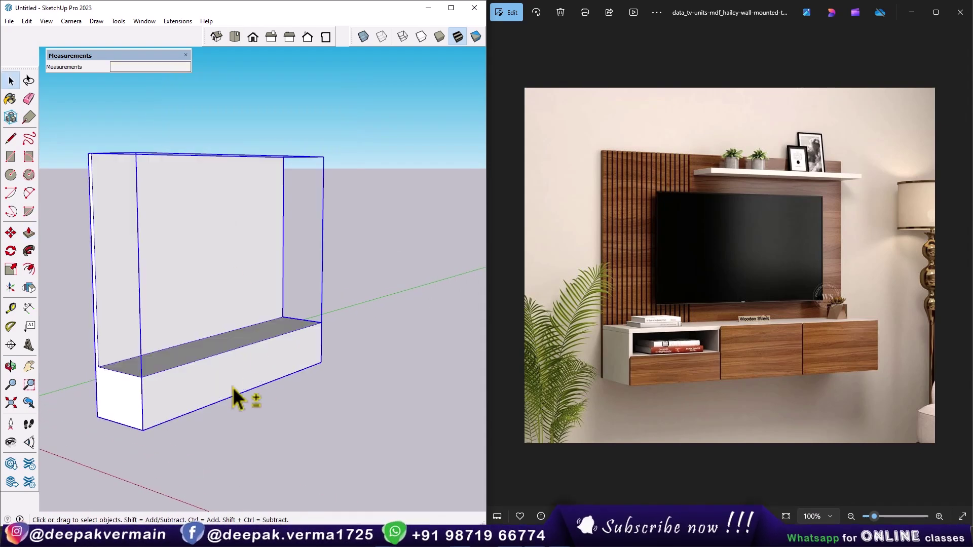
Draw a rectangle on the cabinet and push/pull its front face.
{"action": "middle_click_drag", "start_coordinate": [233, 387], "coordinate": [203, 375]}
{"action": "left_click", "coordinate": [11, 156]}
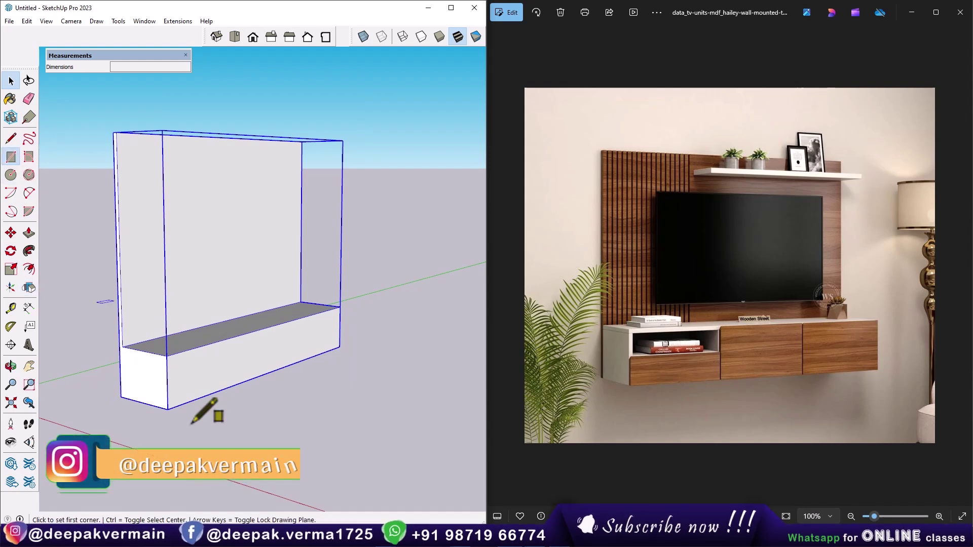
{"action": "left_click", "coordinate": [167, 357]}
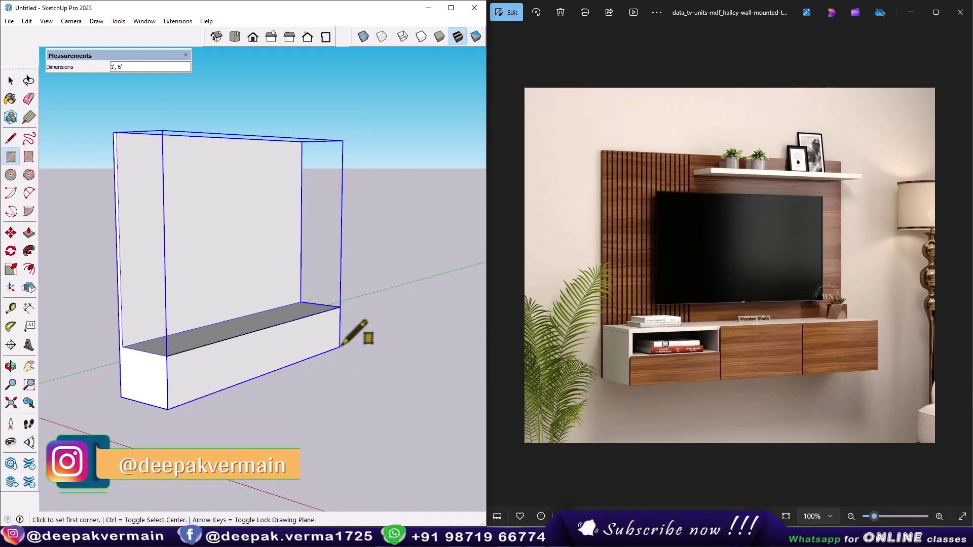
{"action": "key", "text": "p"}
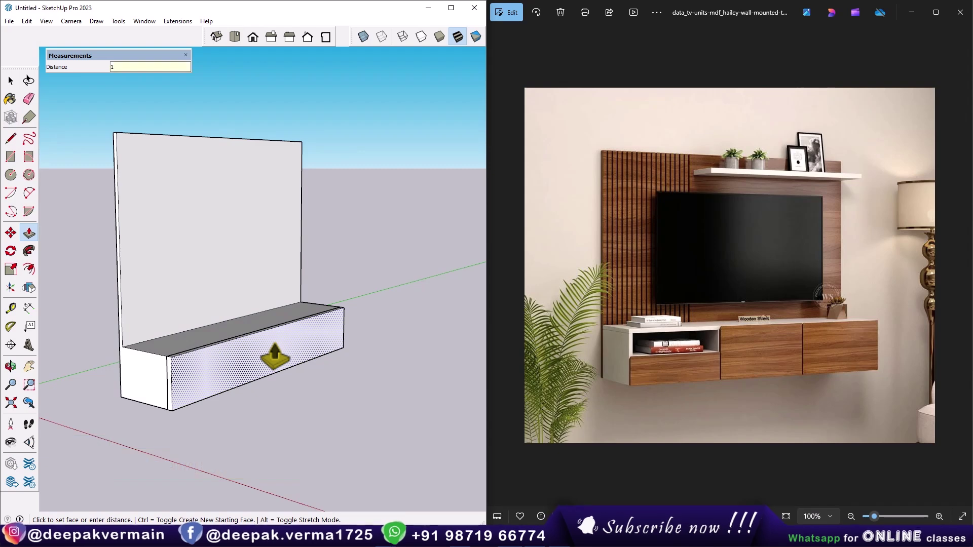
{"action": "key", "text": "space"}
{"action": "scroll", "coordinate": [262, 377], "scroll_direction": "up", "scroll_amount": 1}
{"action": "scroll", "coordinate": [244, 357], "scroll_direction": "up", "scroll_amount": 1}
{"action": "scroll", "coordinate": [244, 358], "scroll_direction": "up", "scroll_amount": 1}
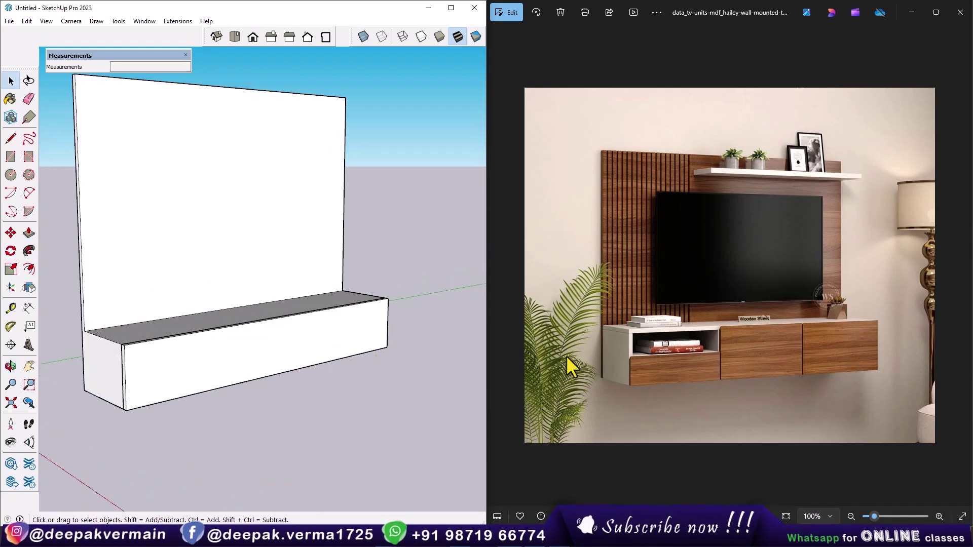
{"action": "middle_click_drag", "start_coordinate": [304, 358], "coordinate": [162, 358]}
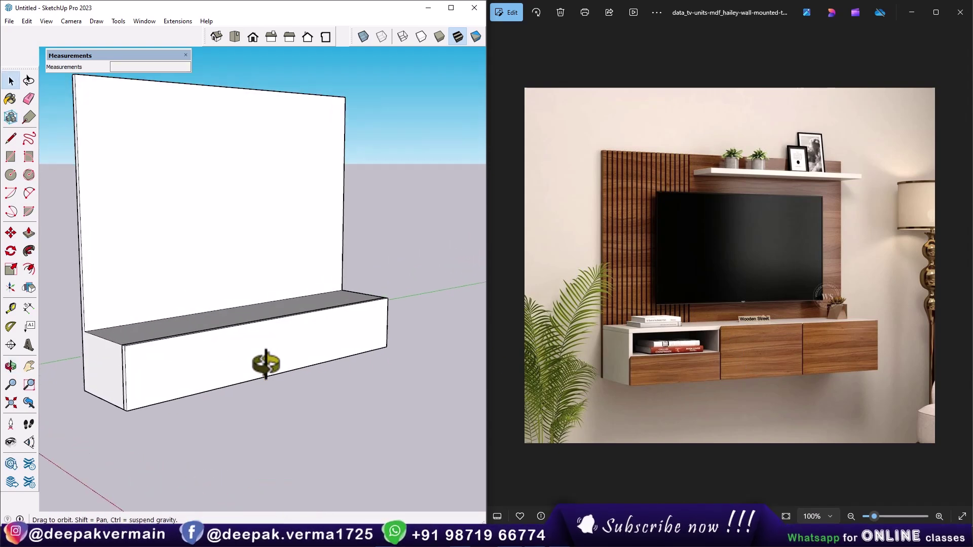
{"action": "scroll", "coordinate": [188, 357], "scroll_direction": "up", "scroll_amount": 1}
{"action": "scroll", "coordinate": [228, 337], "scroll_direction": "up", "scroll_amount": 1}
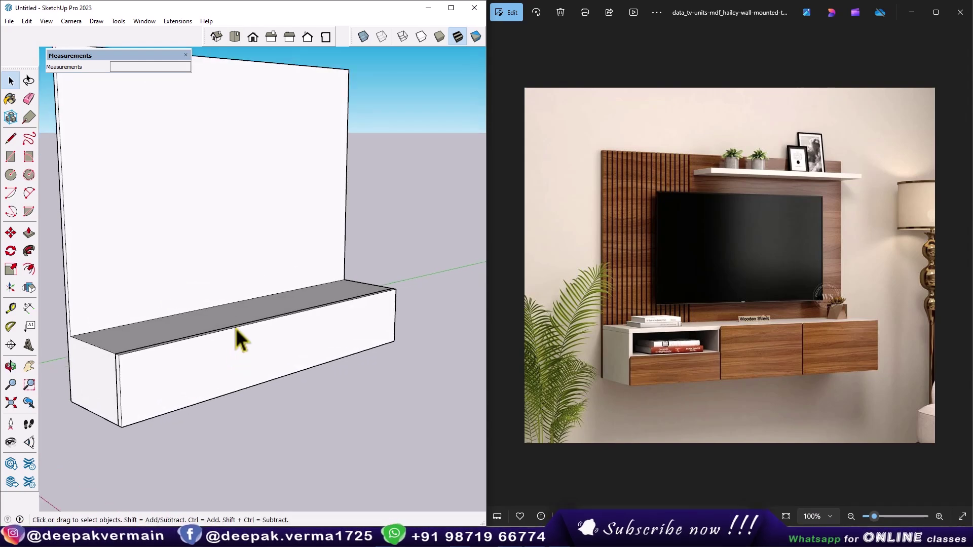
Divide the cabinet's front top edge into 3 and draw vertical lines at the division points.
{"action": "right_click", "coordinate": [235, 328]}
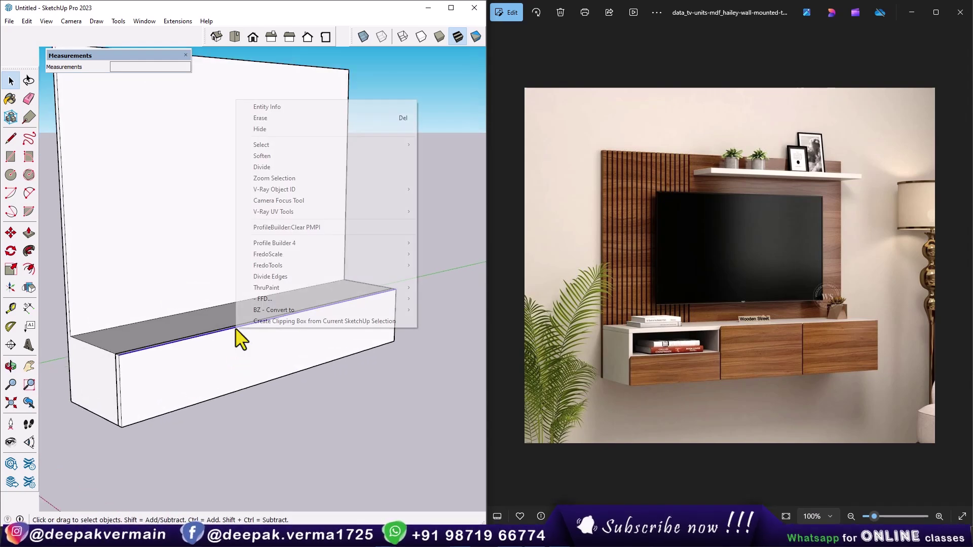
{"action": "left_click", "coordinate": [275, 171]}
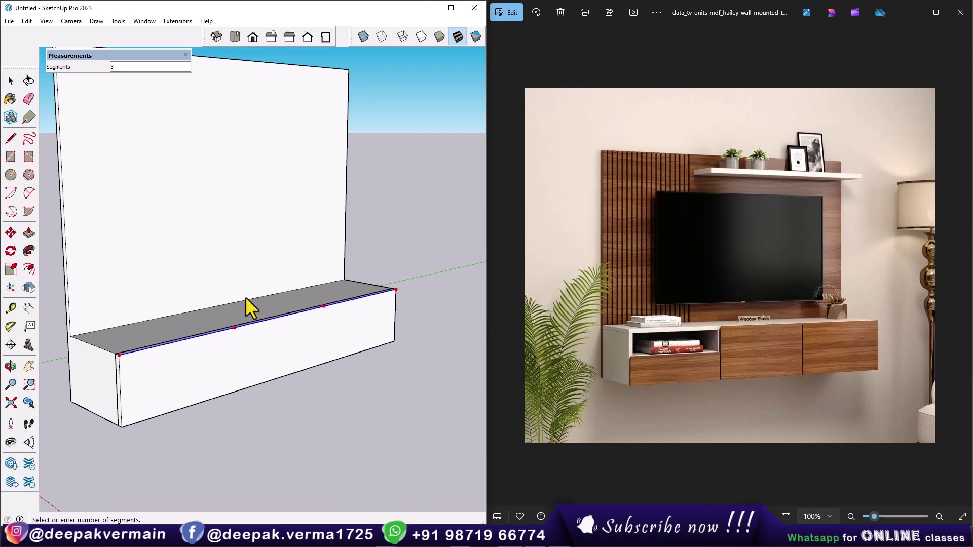
{"action": "left_click", "coordinate": [258, 325]}
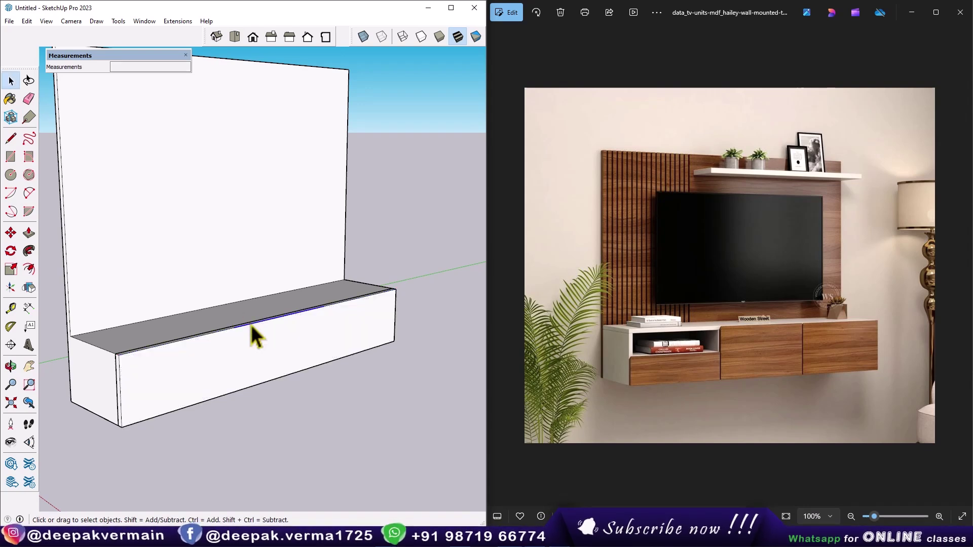
{"action": "key", "text": "l"}
{"action": "left_click", "coordinate": [233, 328]}
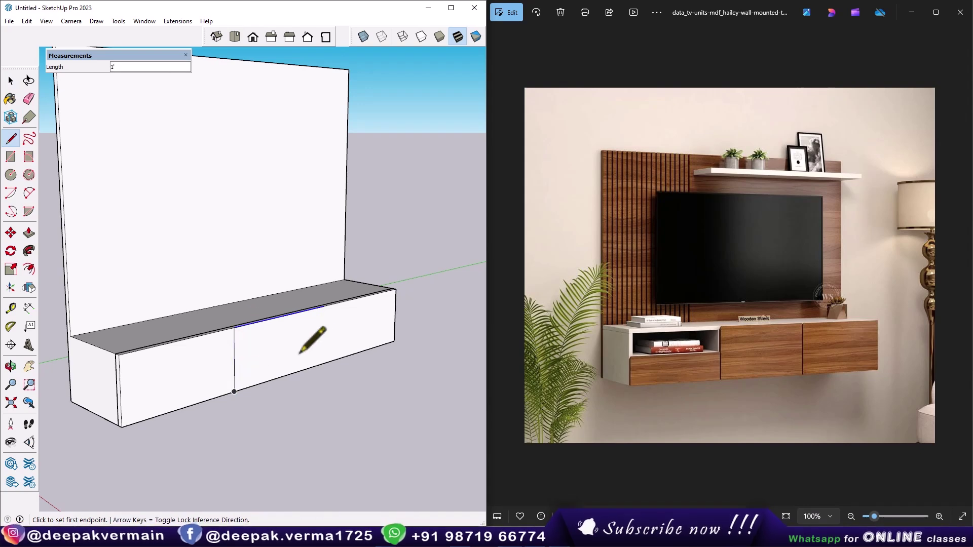
{"action": "left_click", "coordinate": [323, 364]}
{"action": "scroll", "coordinate": [322, 363], "scroll_direction": "up", "scroll_amount": 2}
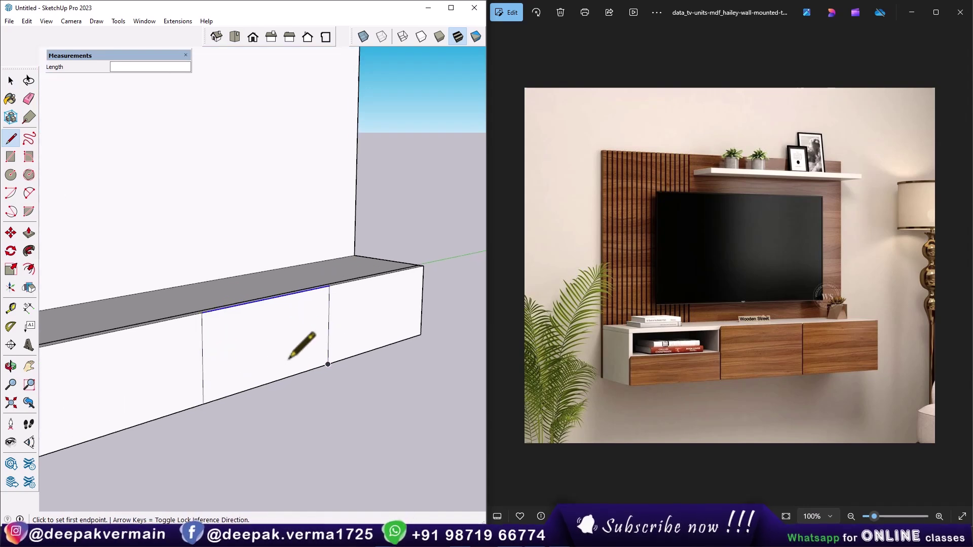
{"action": "key", "text": "space"}
{"action": "left_click", "coordinate": [201, 342]}
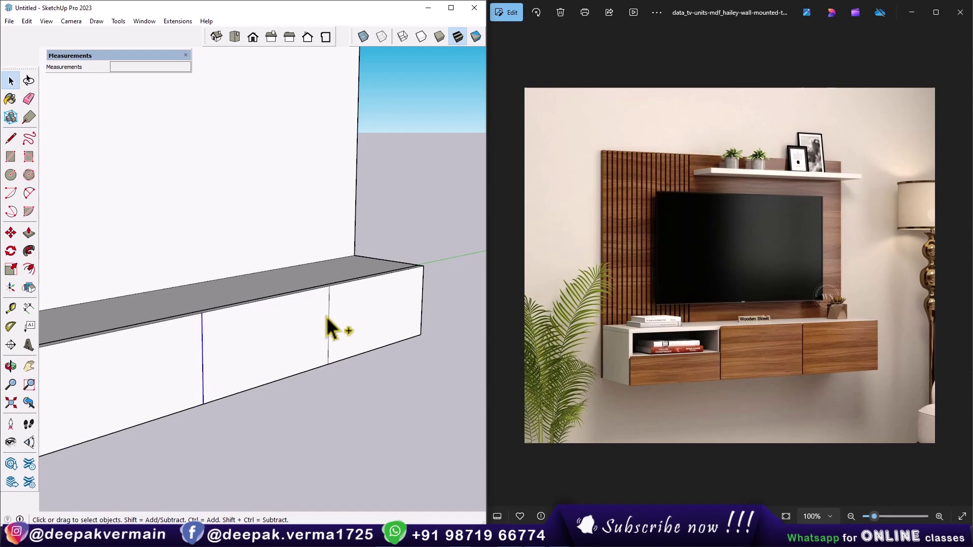
Copy the dividing lines 0.3" sideways to form gaps between the drawer fronts.
{"action": "key", "text": "m"}
{"action": "key", "text": "ctrl"}
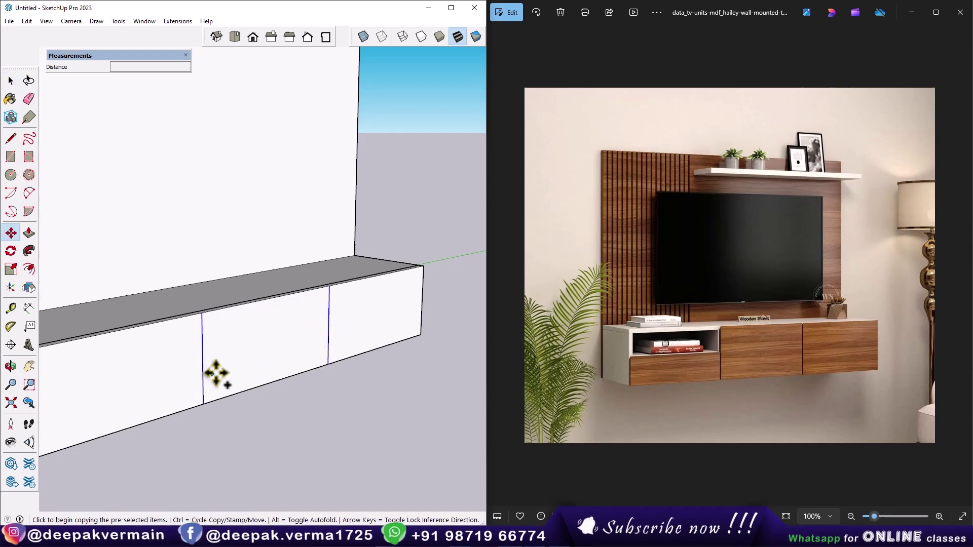
{"action": "left_click", "coordinate": [213, 374]}
{"action": "type", "text": "3"}
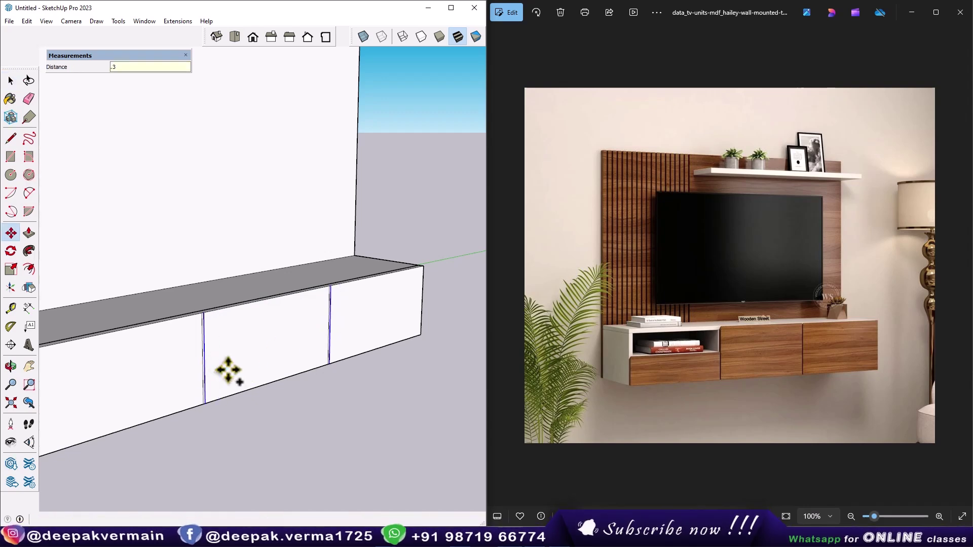
{"action": "key", "text": "Return"}
{"action": "key", "text": "p"}
{"action": "scroll", "coordinate": [202, 327], "scroll_direction": "up", "scroll_amount": 3}
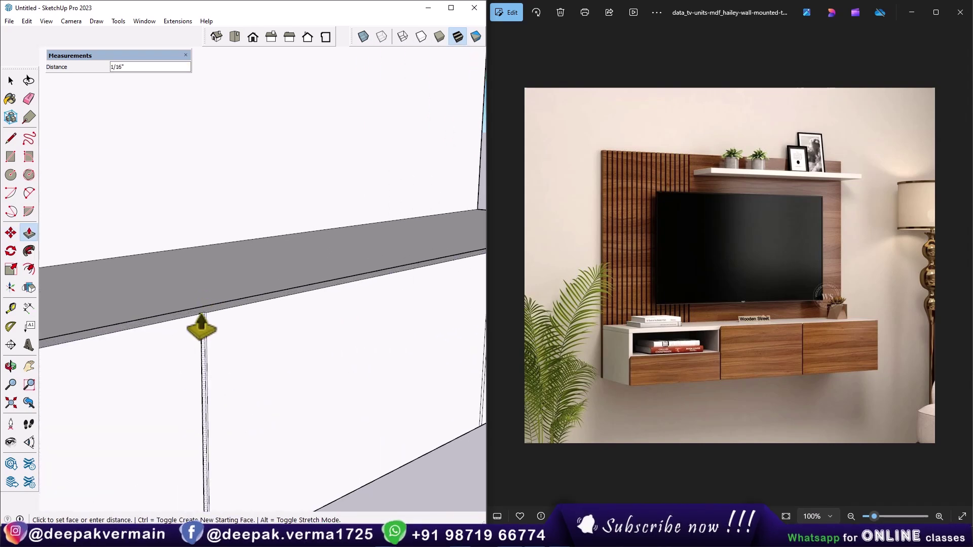
{"action": "scroll", "coordinate": [282, 336], "scroll_direction": "down", "scroll_amount": 2}
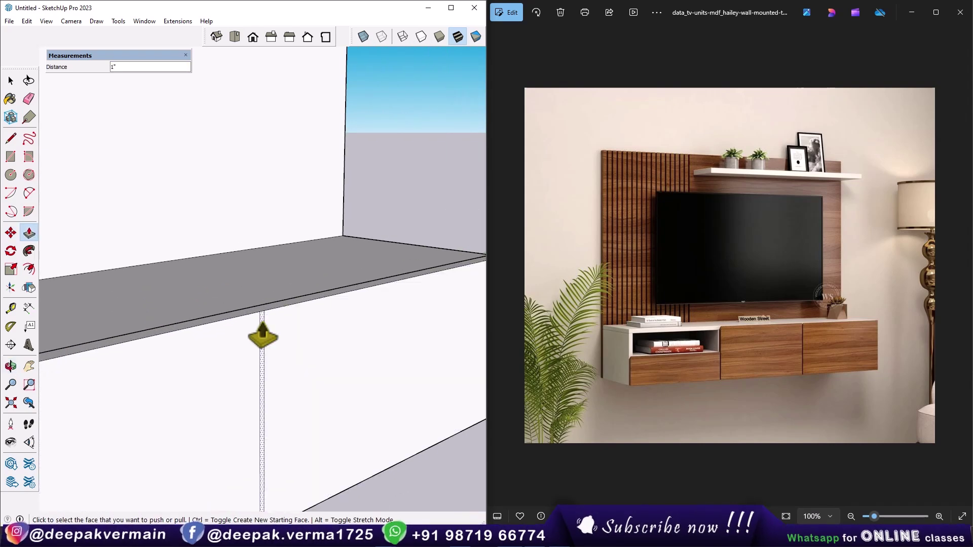
{"action": "scroll", "coordinate": [295, 369], "scroll_direction": "down", "scroll_amount": 3}
{"action": "middle_click_drag", "start_coordinate": [295, 369], "coordinate": [263, 400]}
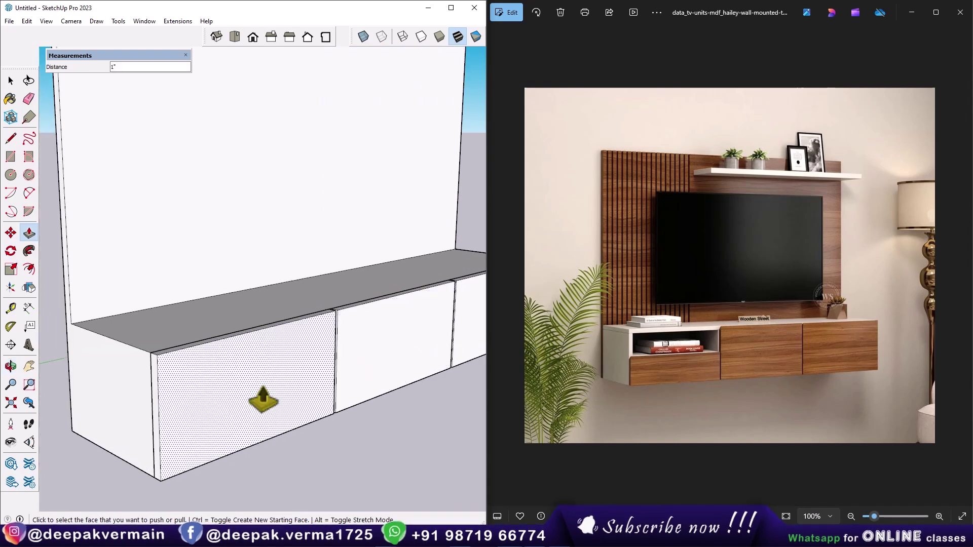
Draw a line across the left drawer front and push the upper face in 1".
{"action": "key", "text": "l"}
{"action": "left_click", "coordinate": [158, 419]}
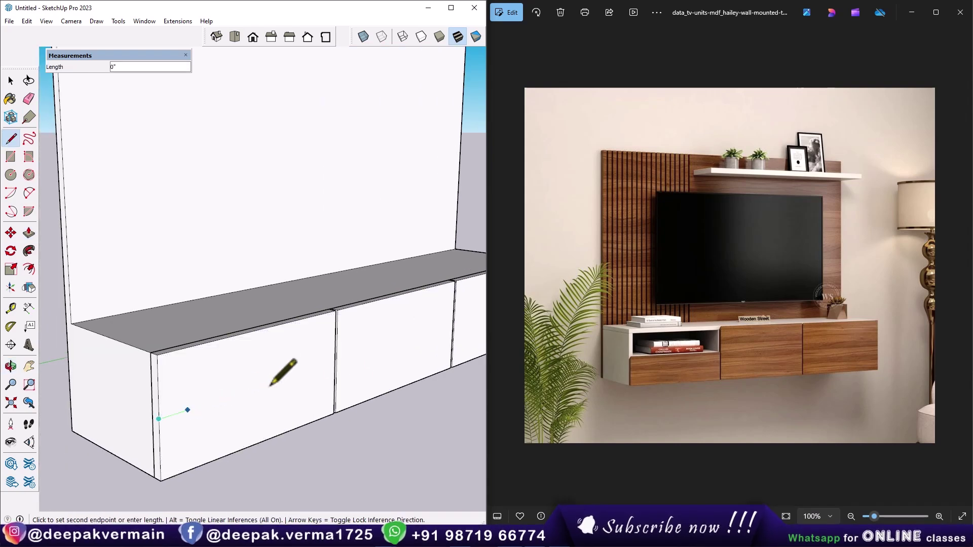
{"action": "left_click", "coordinate": [335, 362]}
{"action": "key", "text": "p"}
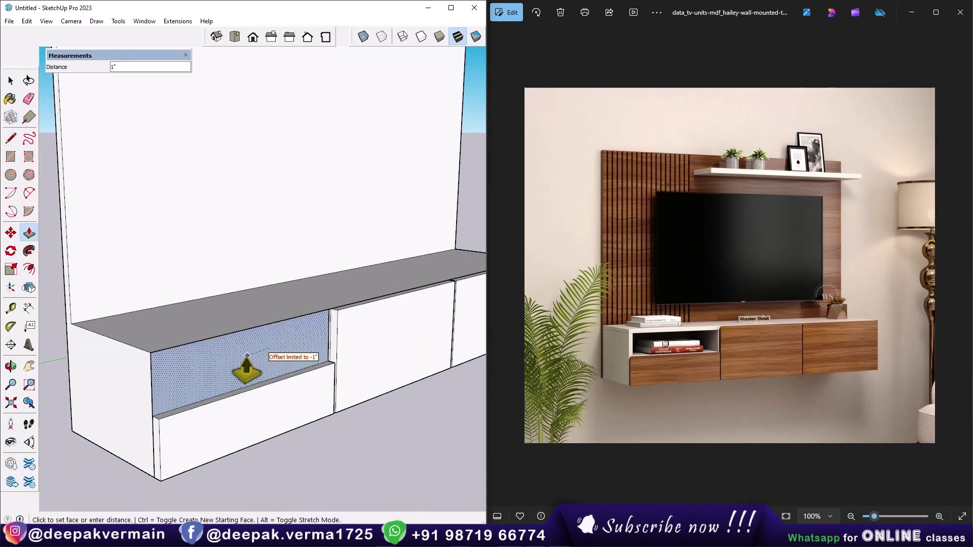
{"action": "double_click", "coordinate": [246, 381]}
{"action": "scroll", "coordinate": [179, 401], "scroll_direction": "up", "scroll_amount": 2}
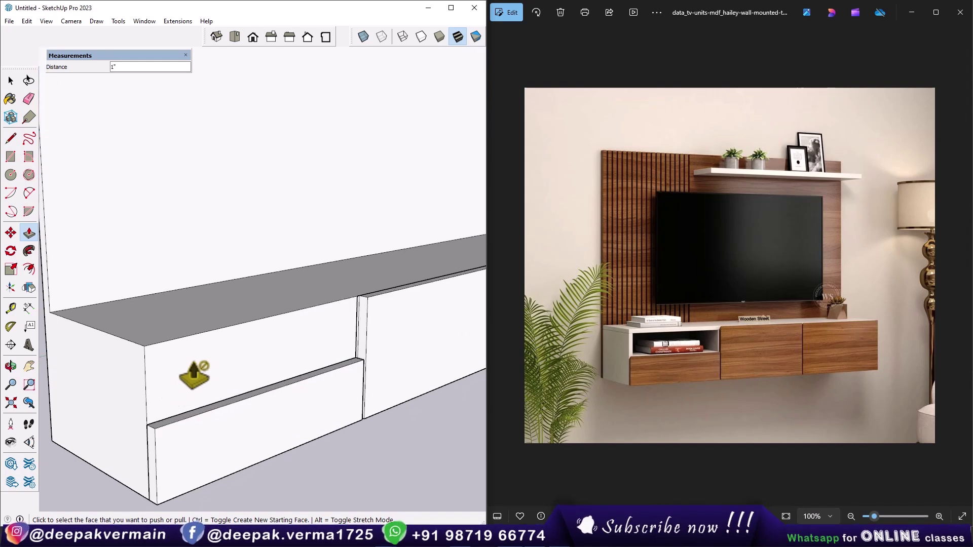
{"action": "key", "text": "space"}
Draw lines to close a new face over the left compartment opening.
{"action": "key", "text": "l"}
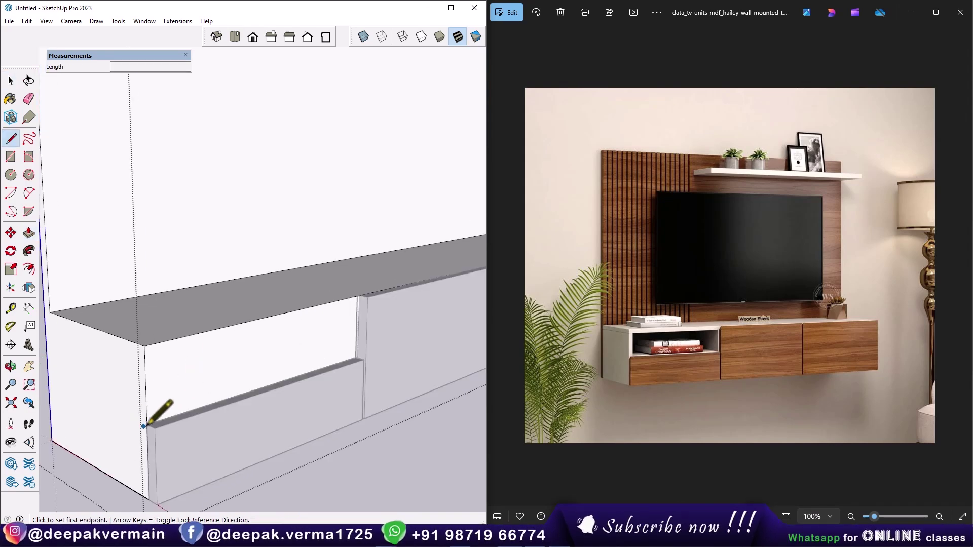
{"action": "left_click", "coordinate": [146, 425]}
{"action": "left_click", "coordinate": [356, 357]}
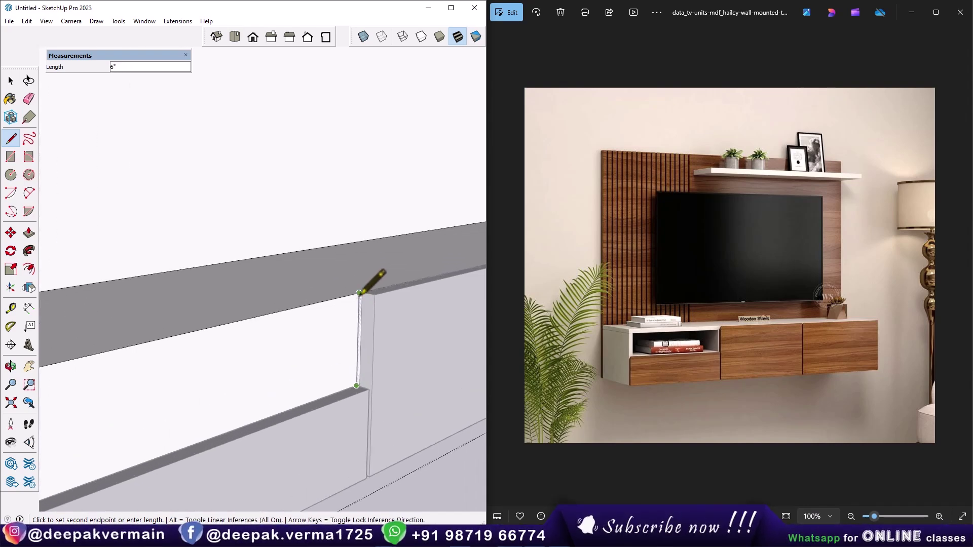
{"action": "left_click", "coordinate": [361, 286]}
{"action": "key", "text": "space"}
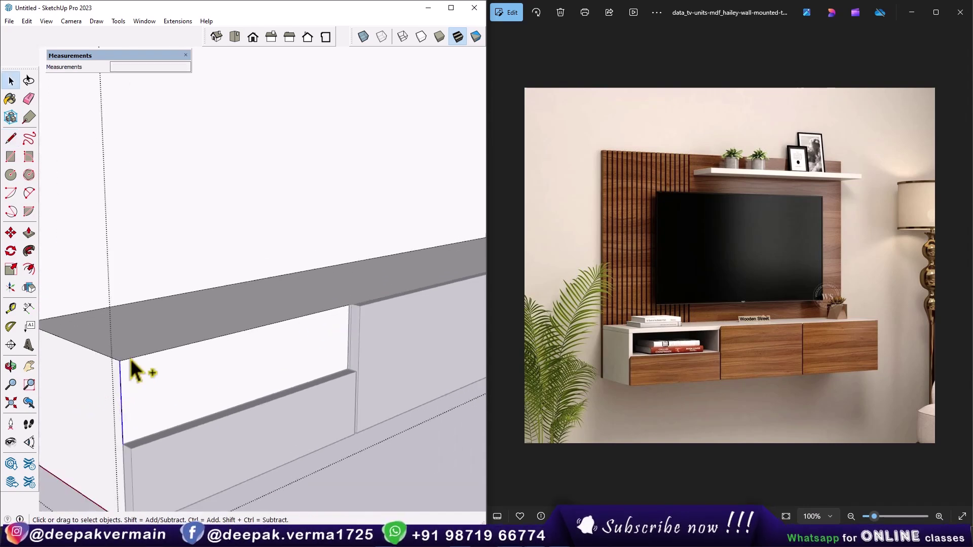
{"action": "left_click", "coordinate": [131, 365]}
Offset the opening's face 1" inward and push the inner face back into the cabinet.
{"action": "left_click", "coordinate": [137, 363]}
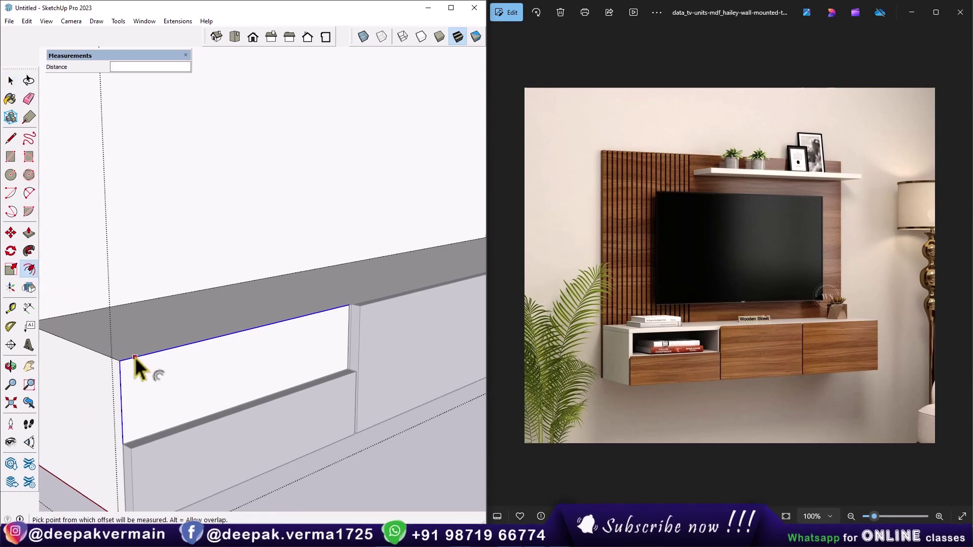
{"action": "type", "text": "1"}
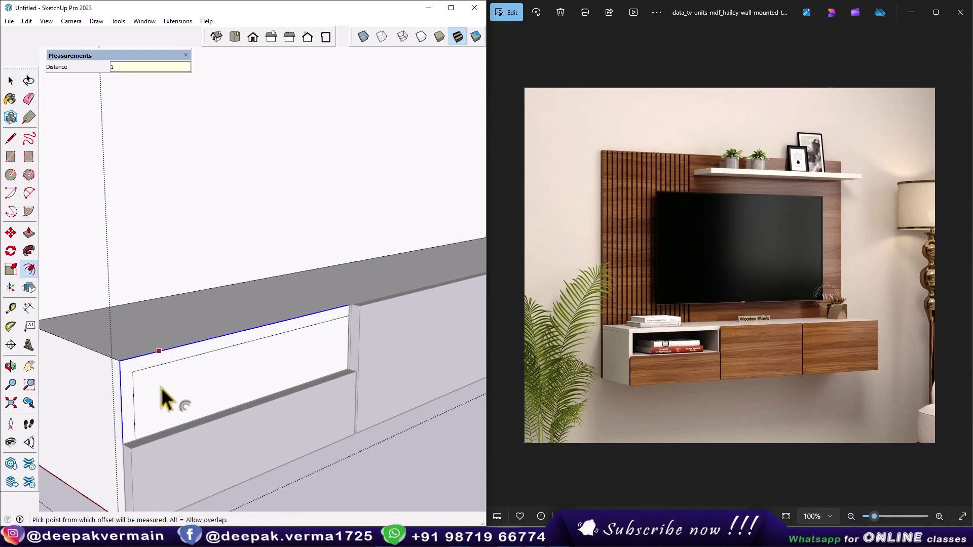
{"action": "key", "text": "Return"}
{"action": "key", "text": "p"}
{"action": "left_click", "coordinate": [200, 406]}
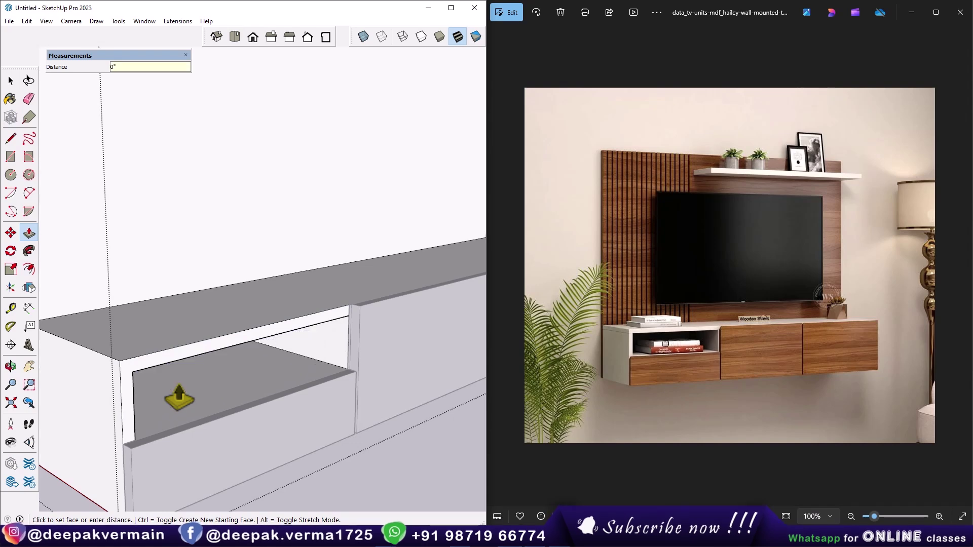
{"action": "left_click", "coordinate": [217, 398]}
{"action": "key", "text": "space"}
{"action": "middle_click_drag", "start_coordinate": [217, 398], "coordinate": [309, 463]}
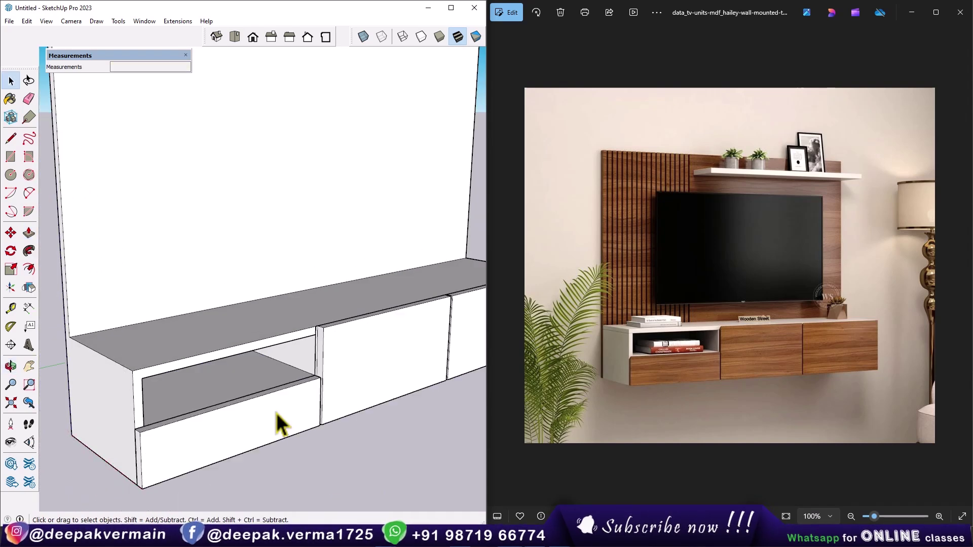
{"action": "middle_click_drag", "start_coordinate": [277, 413], "coordinate": [286, 422]}
{"action": "mouse_move", "coordinate": [306, 391]}
{"action": "middle_mouse_down"}
{"action": "mouse_move", "coordinate": [341, 406]}
{"action": "mouse_move", "coordinate": [102, 319]}
{"action": "mouse_move", "coordinate": [256, 358]}
{"action": "mouse_move", "coordinate": [296, 400]}
{"action": "mouse_move", "coordinate": [206, 397]}
{"action": "middle_mouse_up"}
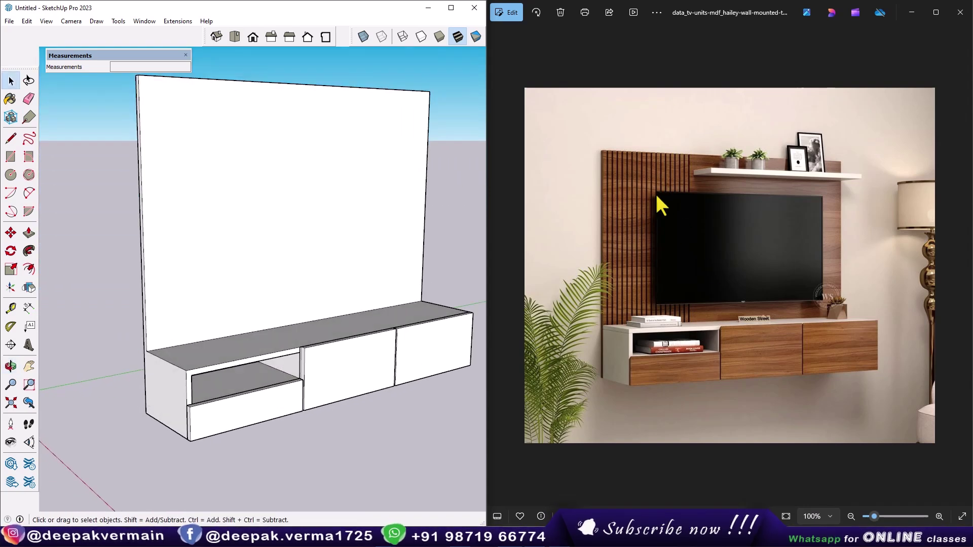
Attempt a line and a pull on the panel's side face, then cancel back to selection.
{"action": "scroll", "coordinate": [247, 356], "scroll_direction": "up", "scroll_amount": 2}
{"action": "scroll", "coordinate": [196, 323], "scroll_direction": "up", "scroll_amount": 2}
{"action": "scroll", "coordinate": [197, 327], "scroll_direction": "up", "scroll_amount": 1}
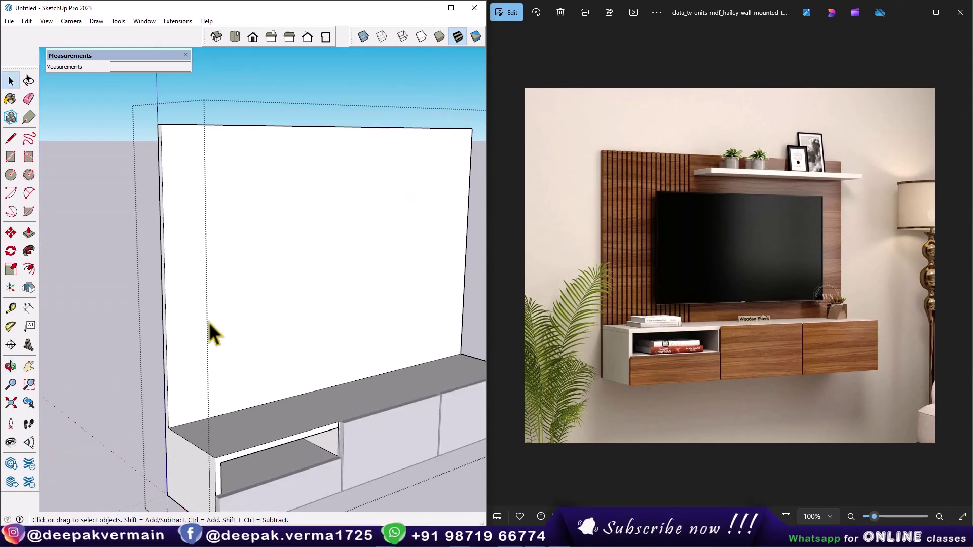
{"action": "scroll", "coordinate": [165, 447], "scroll_direction": "up", "scroll_amount": 3}
{"action": "key", "text": "l"}
{"action": "scroll", "coordinate": [180, 416], "scroll_direction": "up", "scroll_amount": 1}
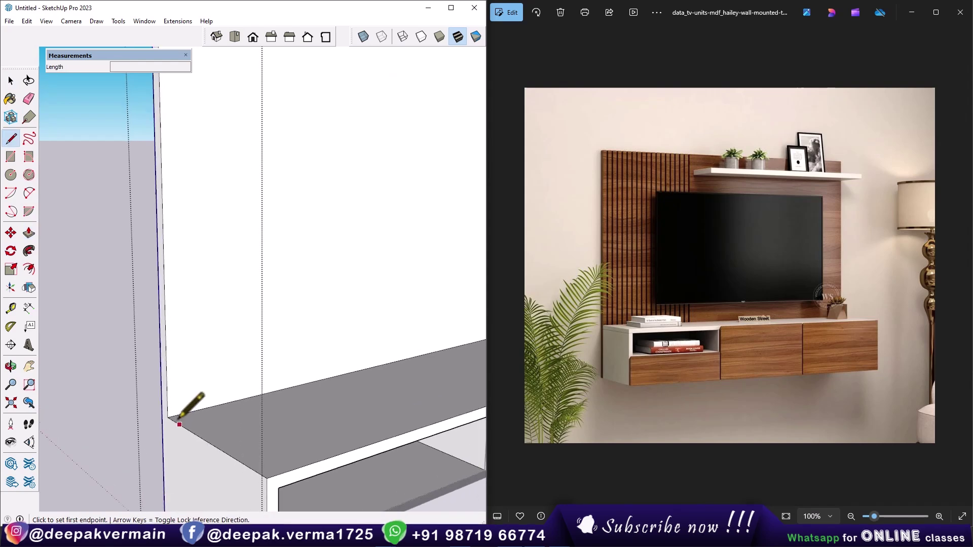
{"action": "left_click", "coordinate": [162, 414]}
{"action": "key", "text": "p"}
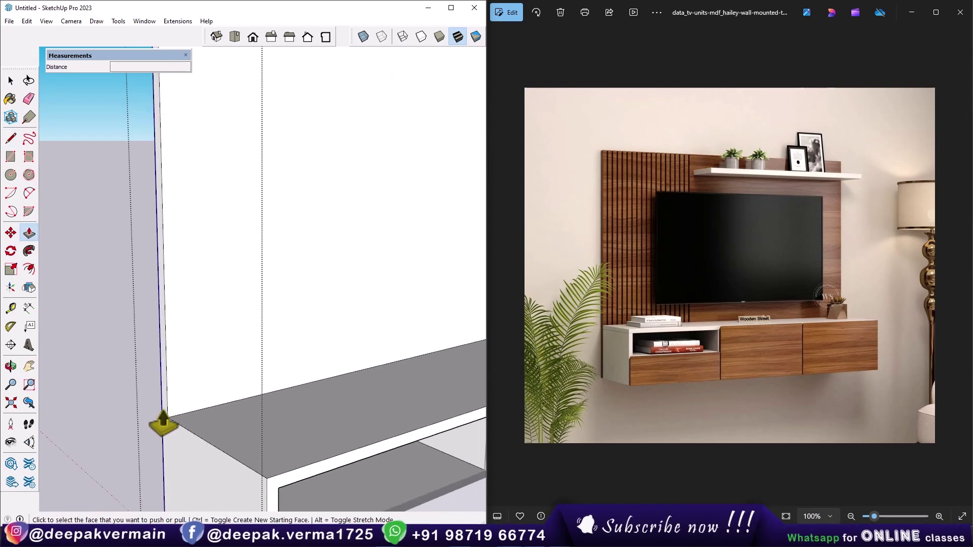
{"action": "left_click", "coordinate": [160, 414]}
{"action": "key", "text": "Escape"}
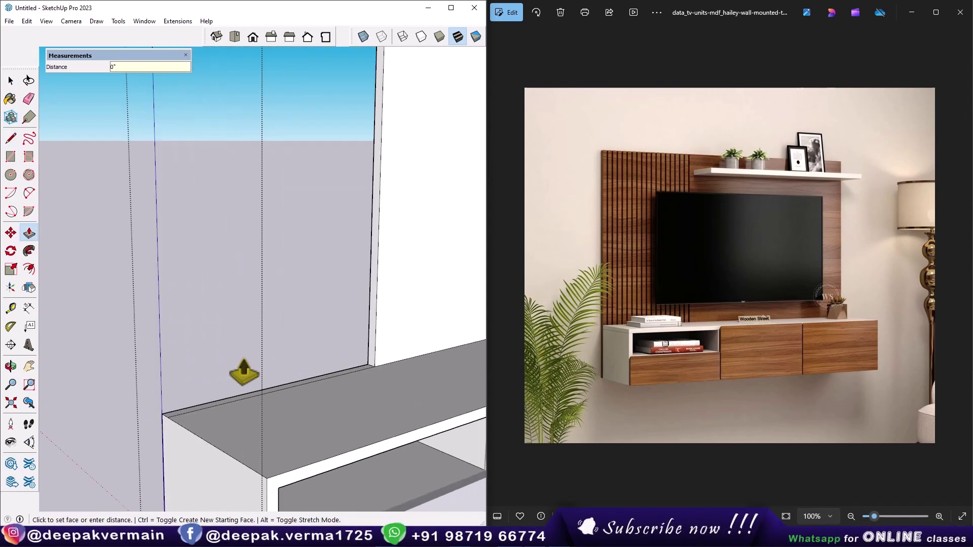
{"action": "key", "text": "BackSpace"}
{"action": "key", "text": "BackSpace"}
{"action": "key", "text": "space"}
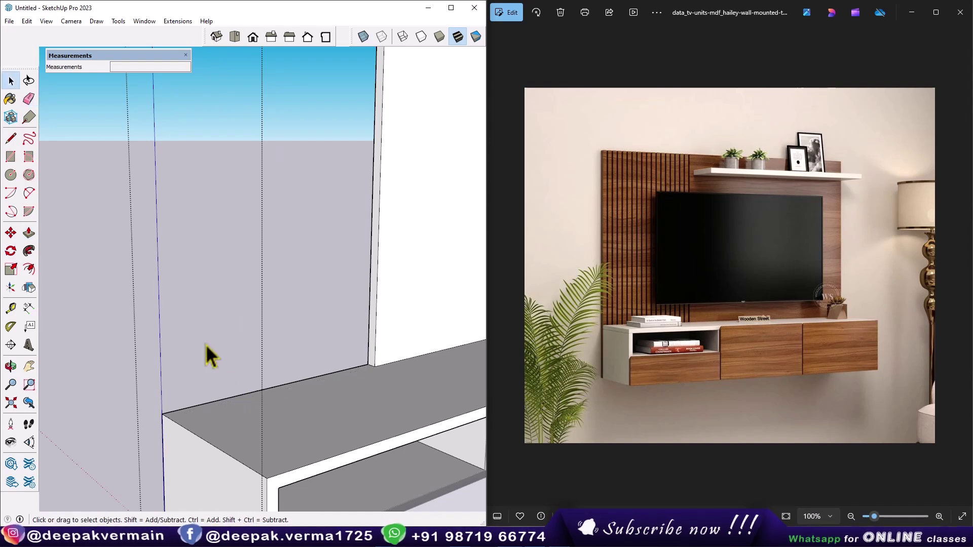
Draw a vertical slat rectangle from the panel's top-left corner and push it 1" thick.
{"action": "scroll", "coordinate": [294, 369], "scroll_direction": "down", "scroll_amount": 1}
{"action": "scroll", "coordinate": [108, 352], "scroll_direction": "down", "scroll_amount": 2}
{"action": "scroll", "coordinate": [174, 382], "scroll_direction": "down", "scroll_amount": 2}
{"action": "scroll", "coordinate": [261, 327], "scroll_direction": "down", "scroll_amount": 1}
{"action": "key", "text": "r"}
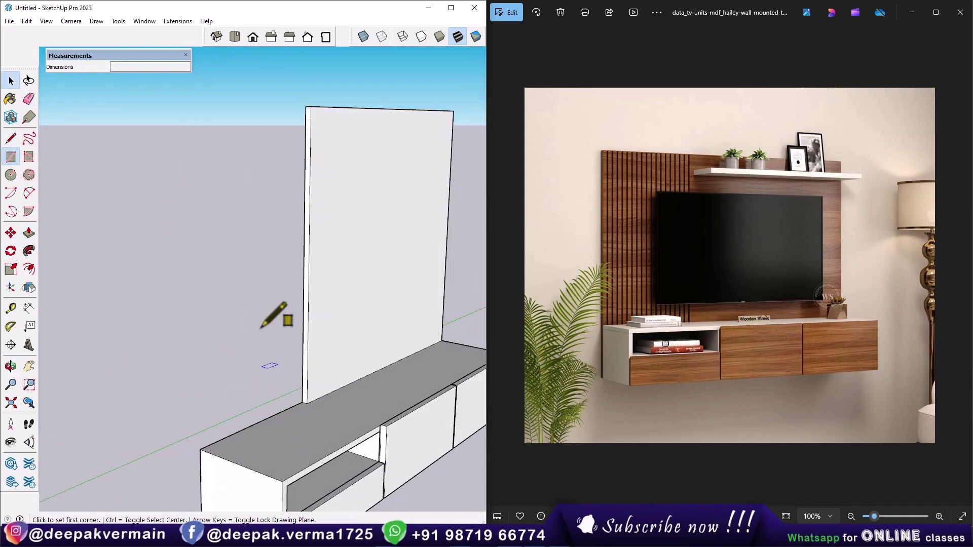
{"action": "left_click", "coordinate": [305, 107]}
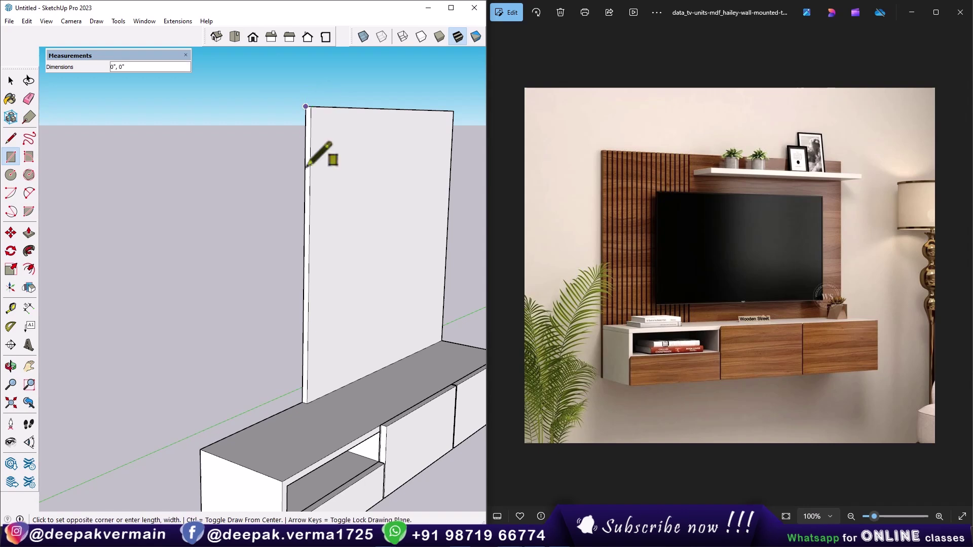
{"action": "scroll", "coordinate": [308, 400], "scroll_direction": "up", "scroll_amount": 2}
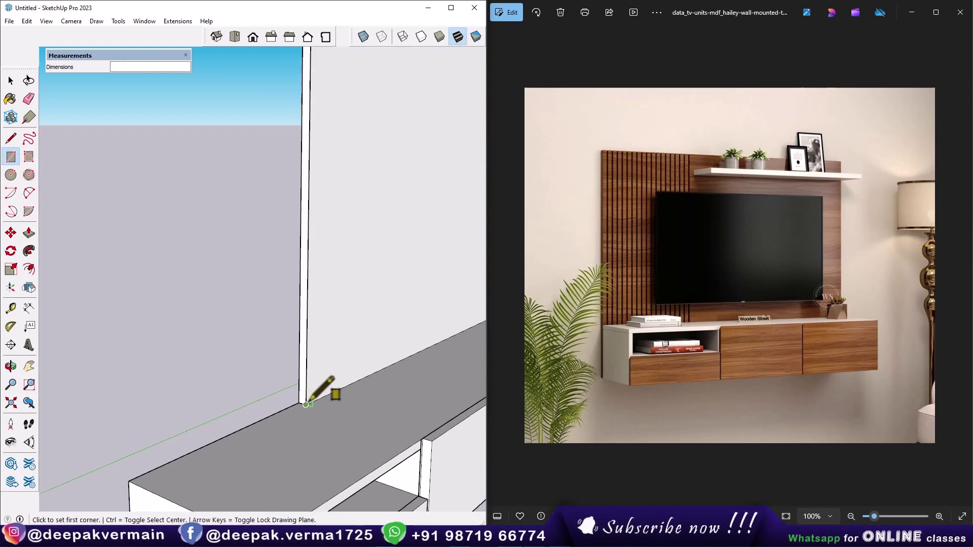
{"action": "key", "text": "p"}
{"action": "key", "text": "Return"}
{"action": "key", "text": "space"}
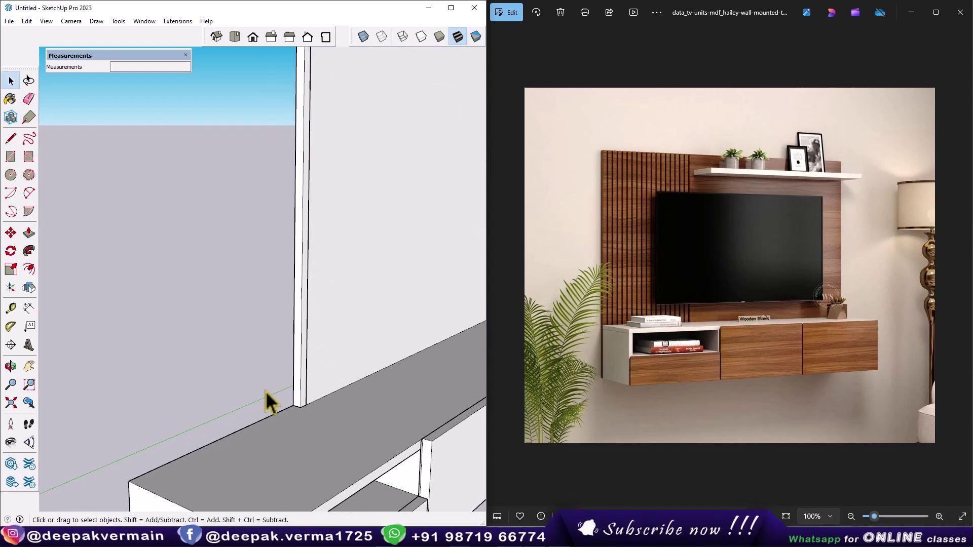
Make the slat strip a group and nudge it 3 into position.
{"action": "triple_click", "coordinate": [301, 364]}
{"action": "right_click", "coordinate": [301, 364]}
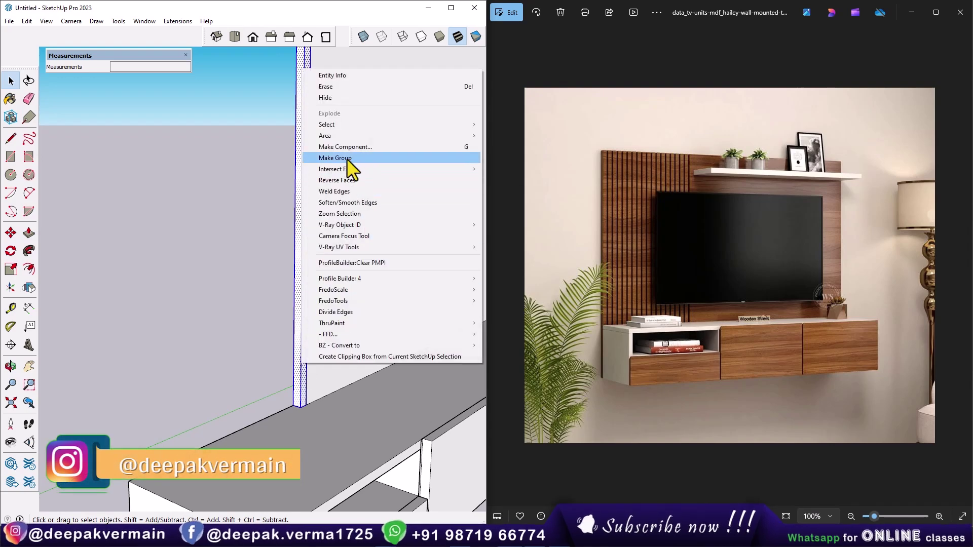
{"action": "left_click", "coordinate": [347, 159]}
{"action": "scroll", "coordinate": [288, 405], "scroll_direction": "up", "scroll_amount": 2}
{"action": "scroll", "coordinate": [302, 415], "scroll_direction": "up", "scroll_amount": 2}
{"action": "key", "text": "m"}
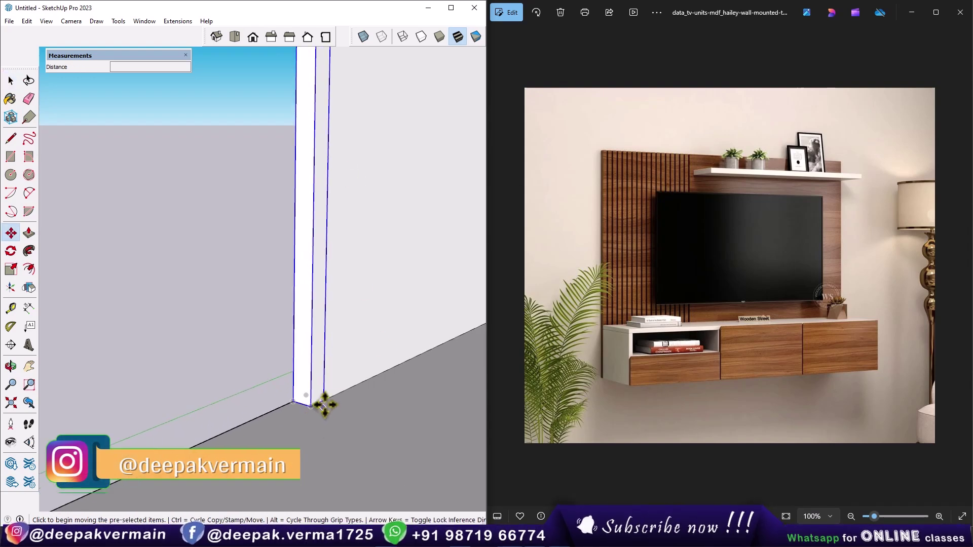
{"action": "left_click", "coordinate": [321, 403]}
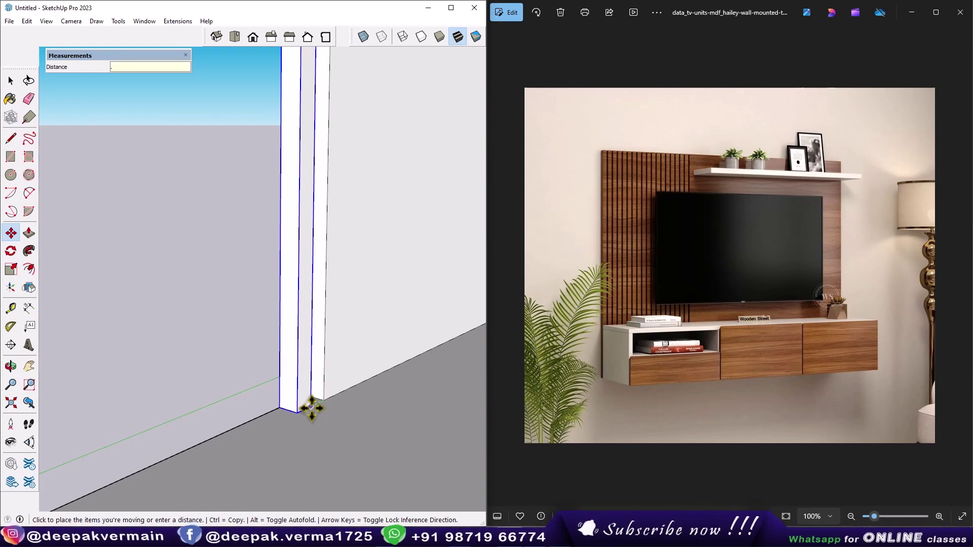
{"action": "type", "text": "3"}
{"action": "scroll", "coordinate": [243, 370], "scroll_direction": "down", "scroll_amount": 1}
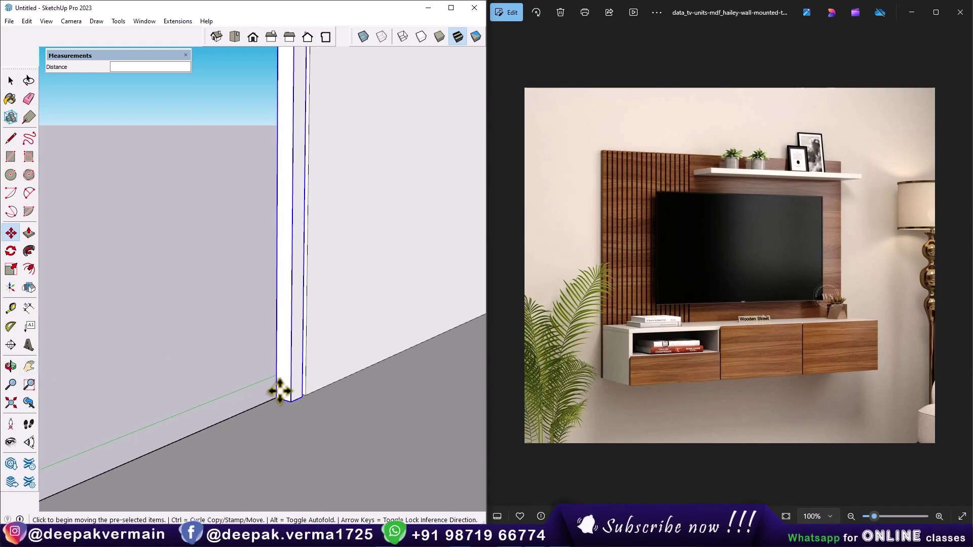
{"action": "left_click", "coordinate": [302, 400]}
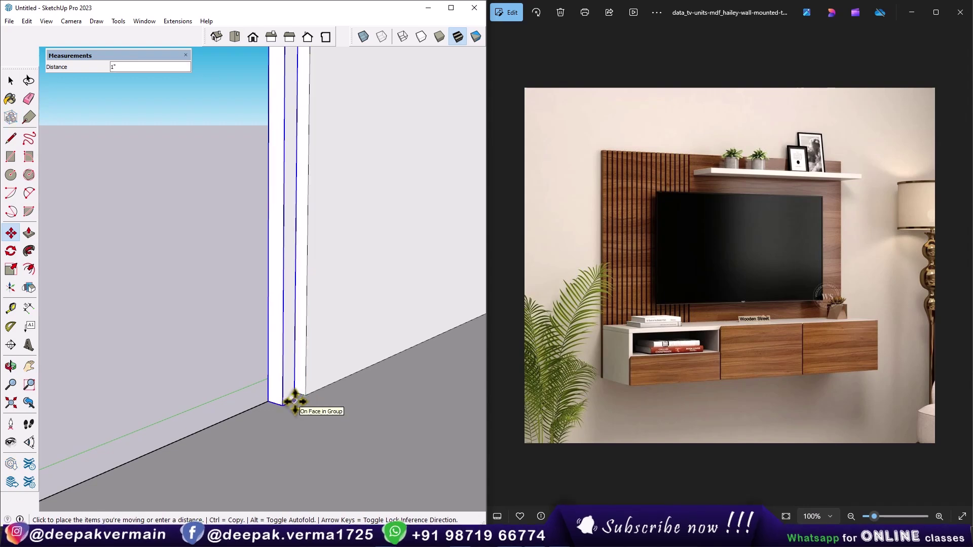
{"action": "key", "text": "Return"}
Copy the slat sideways and array it into 15 evenly spaced slats.
{"action": "key", "text": "ctrl"}
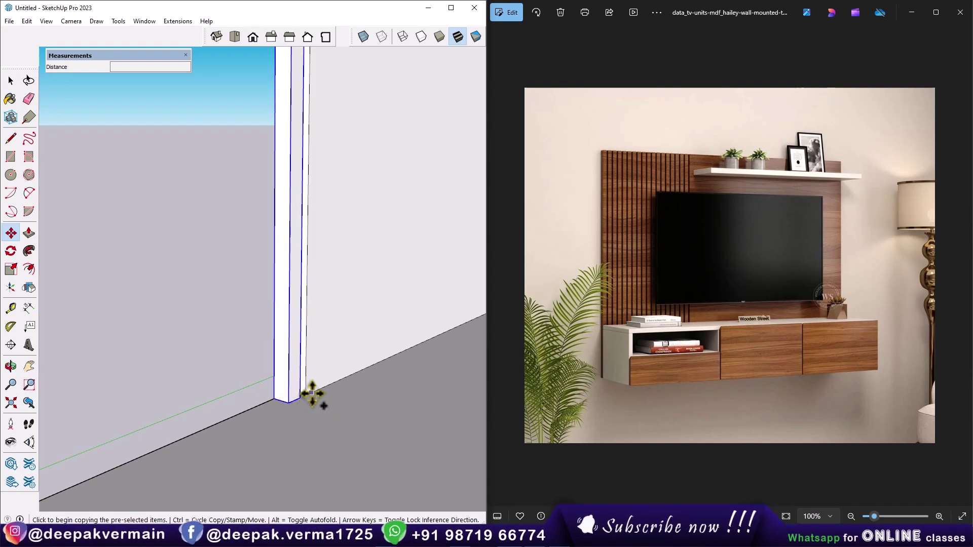
{"action": "left_click", "coordinate": [309, 395]}
{"action": "type", "text": "15"}
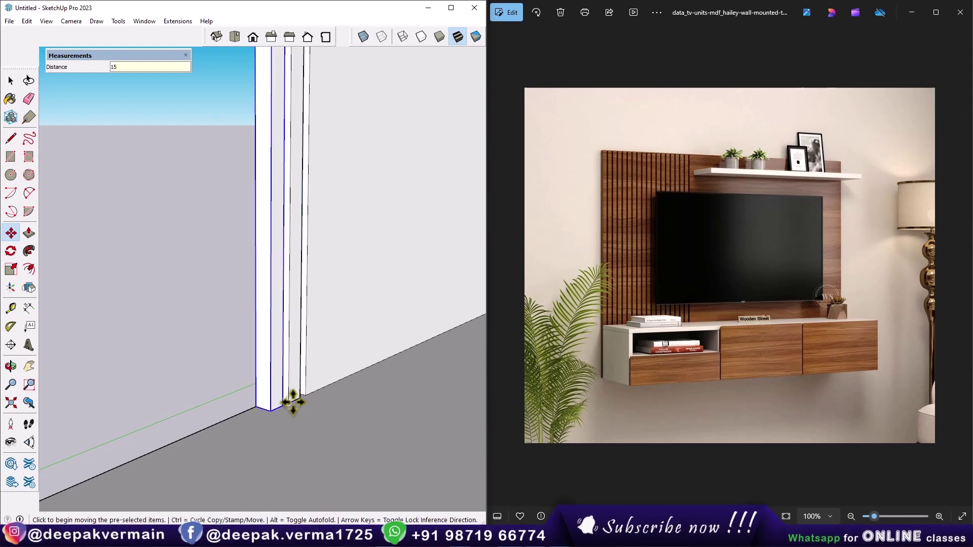
{"action": "key", "text": "Return"}
{"action": "scroll", "coordinate": [282, 390], "scroll_direction": "down", "scroll_amount": 2}
{"action": "scroll", "coordinate": [281, 401], "scroll_direction": "down", "scroll_amount": 3}
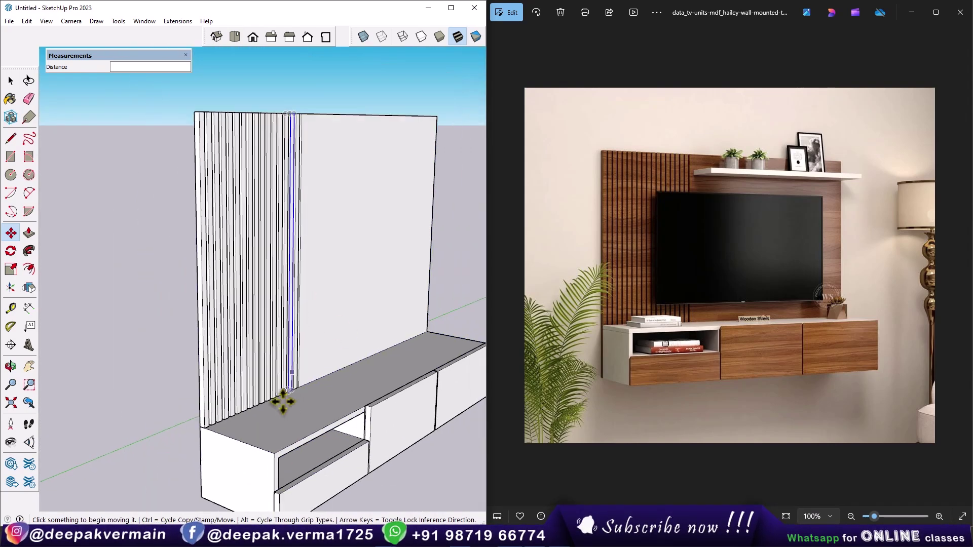
{"action": "mouse_move", "coordinate": [282, 402]}
{"action": "middle_mouse_down"}
{"action": "mouse_move", "coordinate": [67, 336]}
{"action": "mouse_move", "coordinate": [111, 344]}
{"action": "middle_mouse_up"}
Place guide lines parallel to the panel edge and down from its top edge.
{"action": "key", "text": "space"}
{"action": "left_click", "coordinate": [112, 345]}
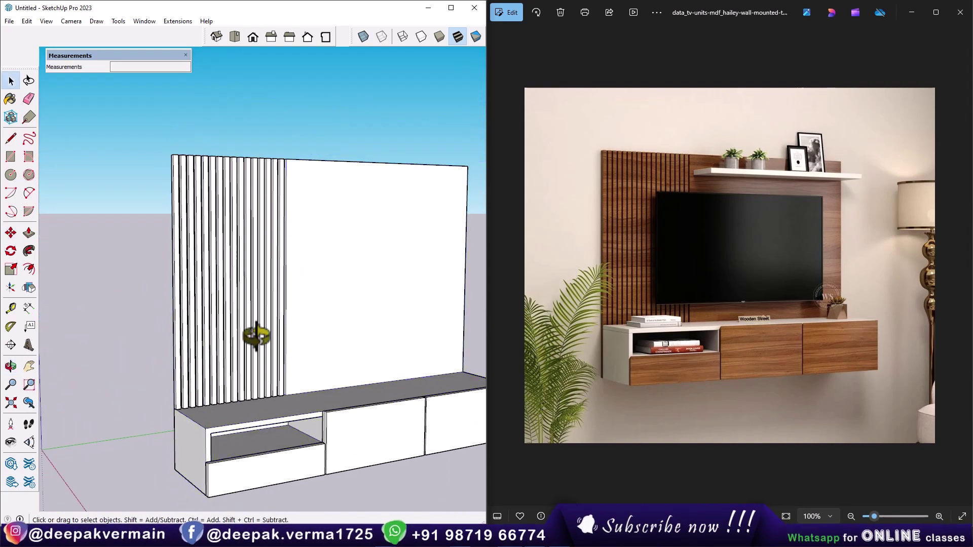
{"action": "middle_click_drag", "start_coordinate": [256, 335], "coordinate": [146, 283]}
{"action": "mouse_move", "coordinate": [299, 346]}
{"action": "middle_mouse_down"}
{"action": "mouse_move", "coordinate": [272, 374]}
{"action": "mouse_move", "coordinate": [296, 276]}
{"action": "middle_mouse_up"}
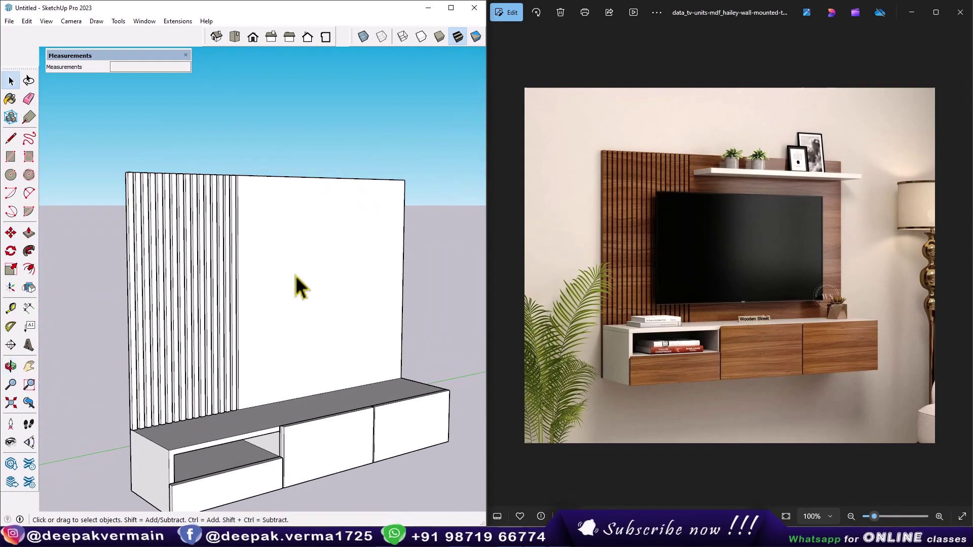
{"action": "scroll", "coordinate": [296, 276], "scroll_direction": "up", "scroll_amount": 3}
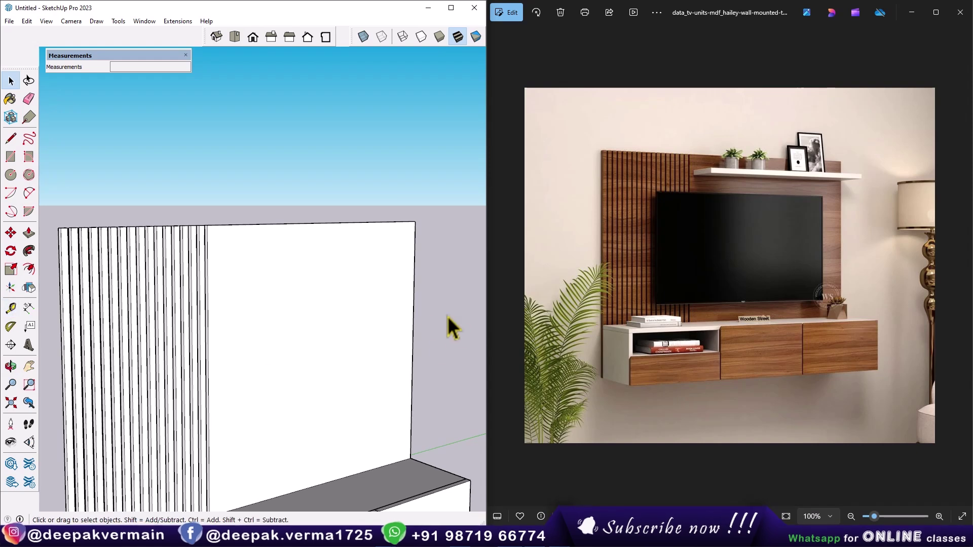
{"action": "left_click", "coordinate": [413, 299]}
{"action": "type", "text": "3'6"}
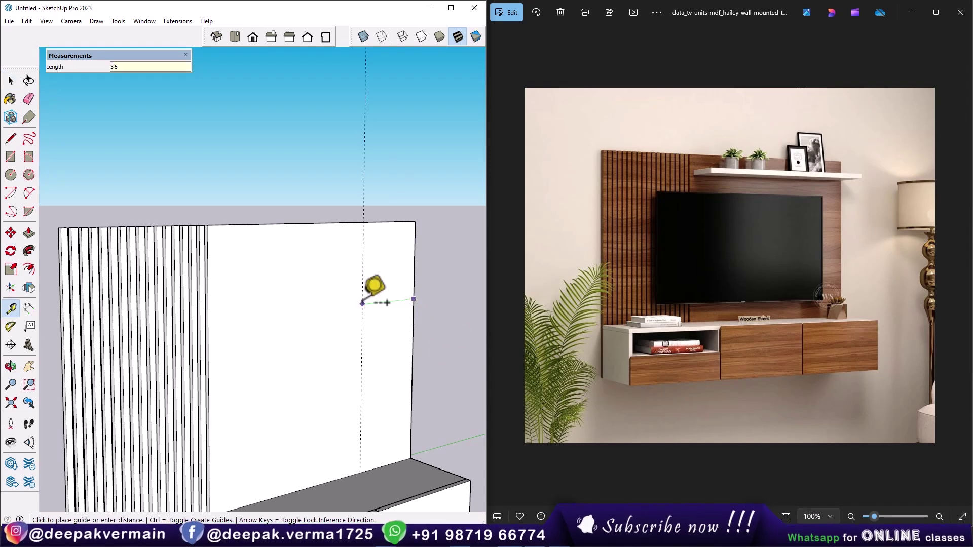
{"action": "left_click", "coordinate": [293, 223]}
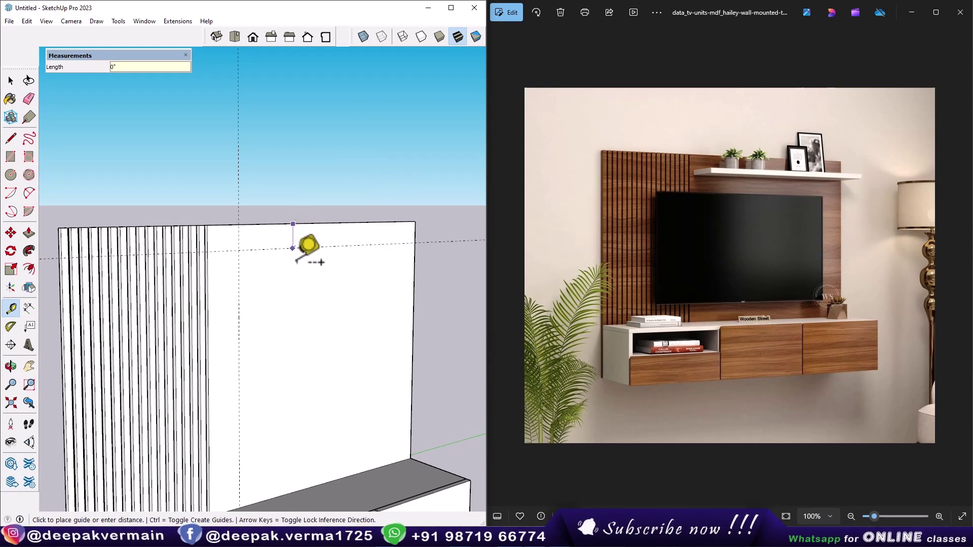
{"action": "key", "text": "Return"}
{"action": "scroll", "coordinate": [309, 256], "scroll_direction": "up", "scroll_amount": 1}
{"action": "type", "text": "1"}
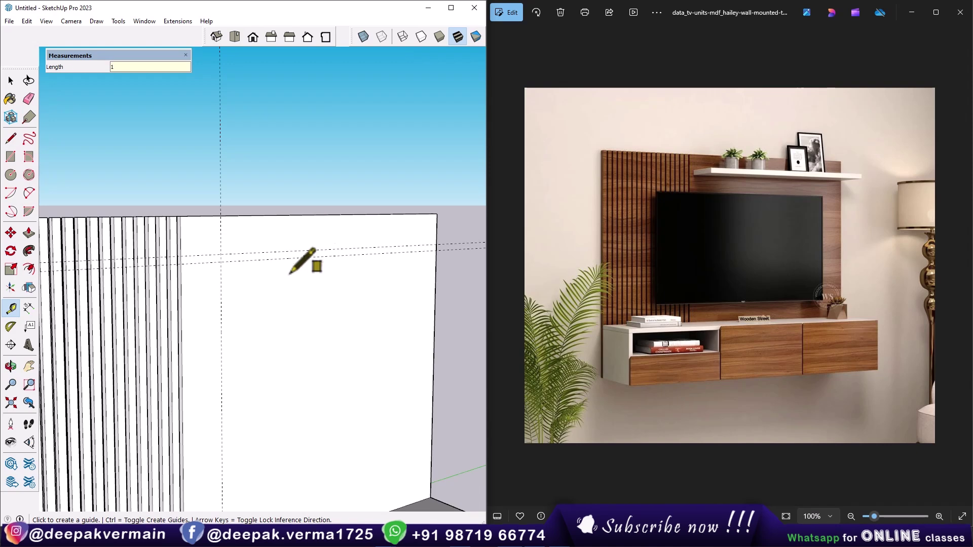
Draw the shelf outline between the guides and pull it out 6.
{"action": "key", "text": "r"}
{"action": "left_click", "coordinate": [220, 257]}
{"action": "left_click", "coordinate": [436, 250]}
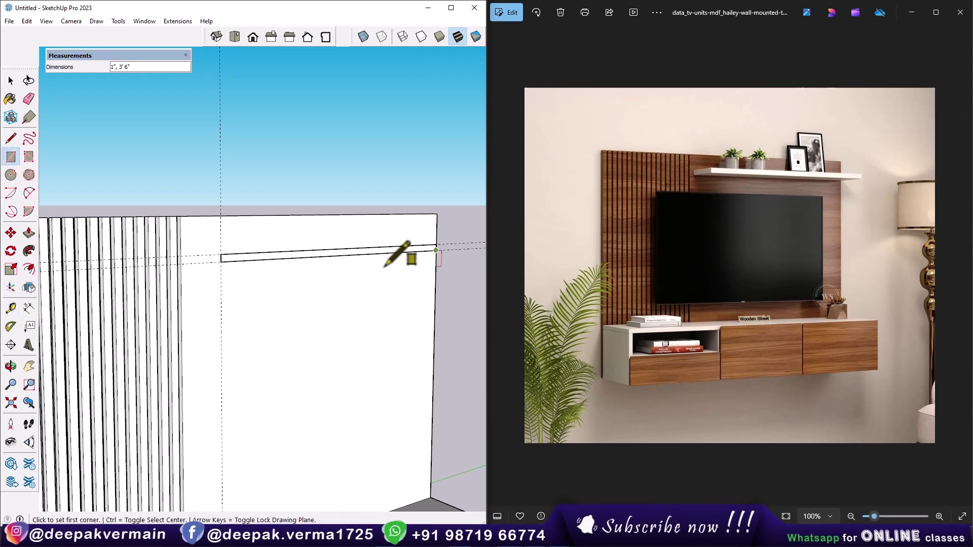
{"action": "middle_click_drag", "start_coordinate": [384, 266], "coordinate": [413, 330]}
{"action": "key", "text": "p"}
{"action": "left_click", "coordinate": [282, 245]}
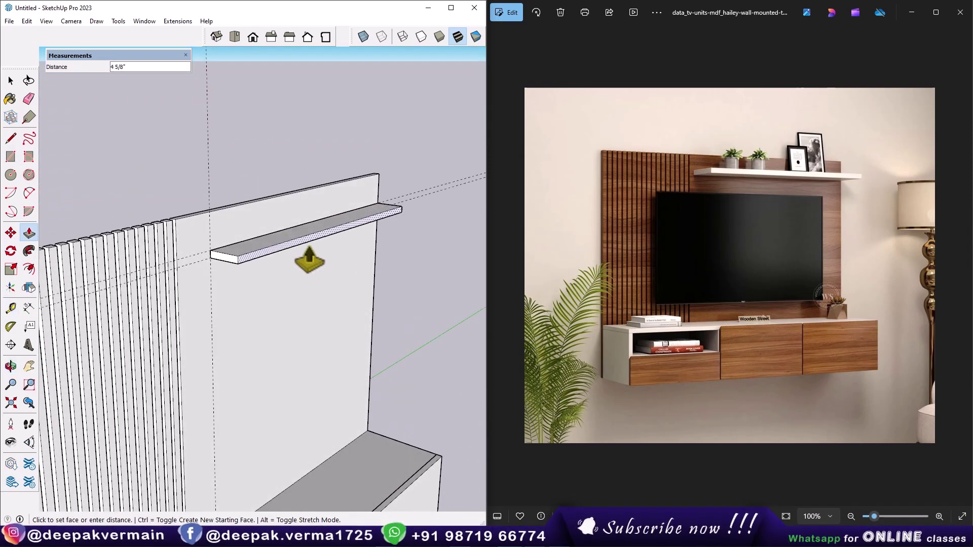
{"action": "type", "text": "6"}
{"action": "key", "text": "Return"}
{"action": "key", "text": "space"}
Group the shelf, delete all guides, and orbit to a front view of the unit.
{"action": "triple_click", "coordinate": [286, 242]}
{"action": "right_click", "coordinate": [285, 242]}
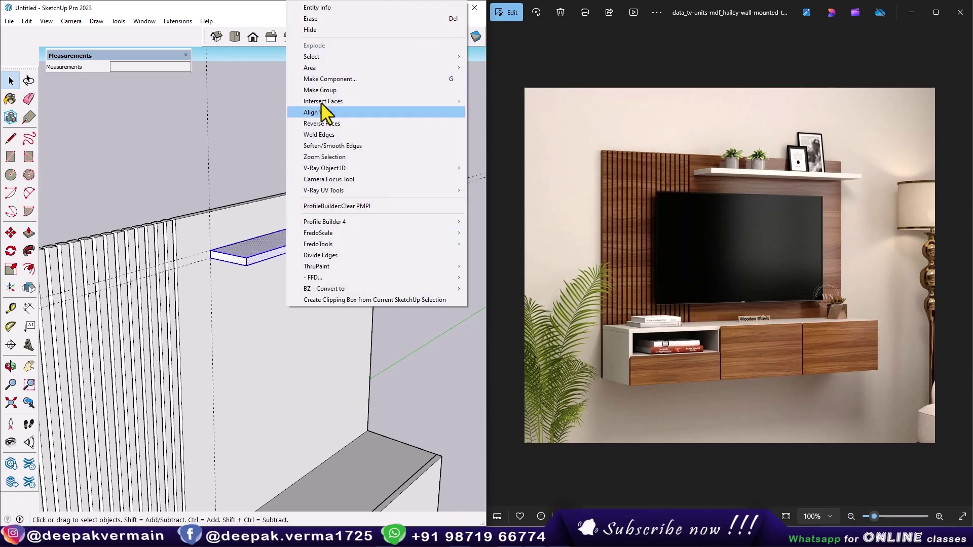
{"action": "left_click", "coordinate": [314, 89]}
{"action": "left_click", "coordinate": [26, 21]}
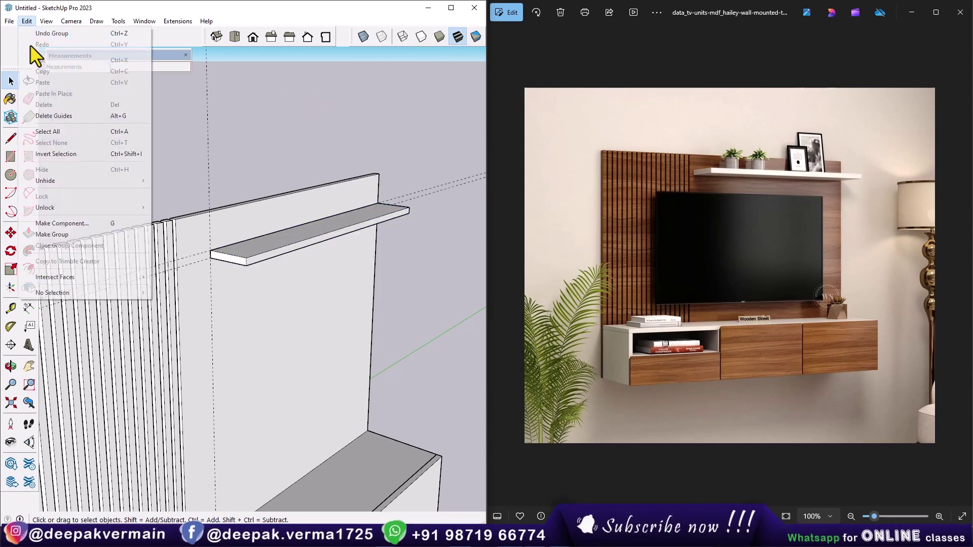
{"action": "left_click", "coordinate": [54, 115]}
{"action": "mouse_move", "coordinate": [237, 261]}
{"action": "middle_mouse_down"}
{"action": "mouse_move", "coordinate": [285, 370]}
{"action": "mouse_move", "coordinate": [118, 342]}
{"action": "mouse_move", "coordinate": [276, 382]}
{"action": "middle_mouse_up"}
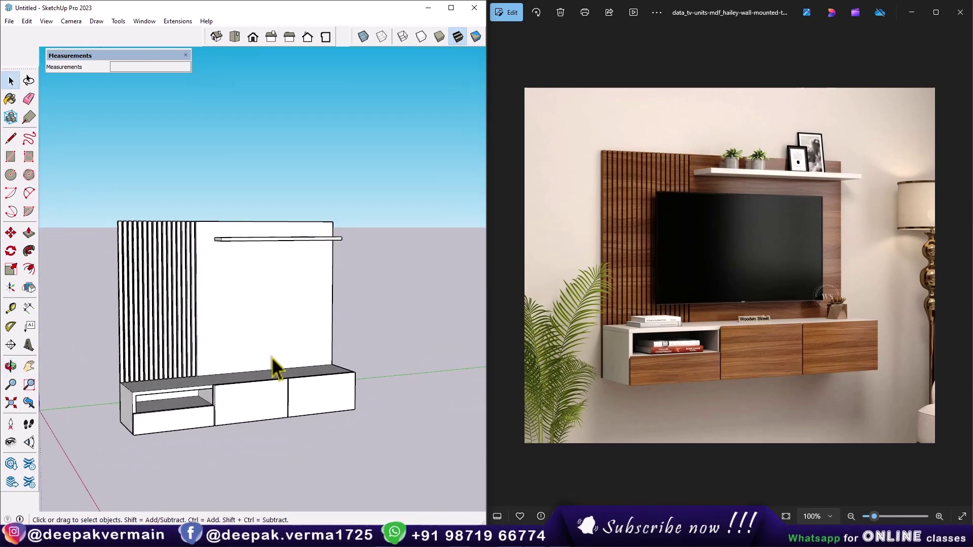
Open the 3D Warehouse browser from the Window menu.
{"action": "left_click", "coordinate": [144, 21]}
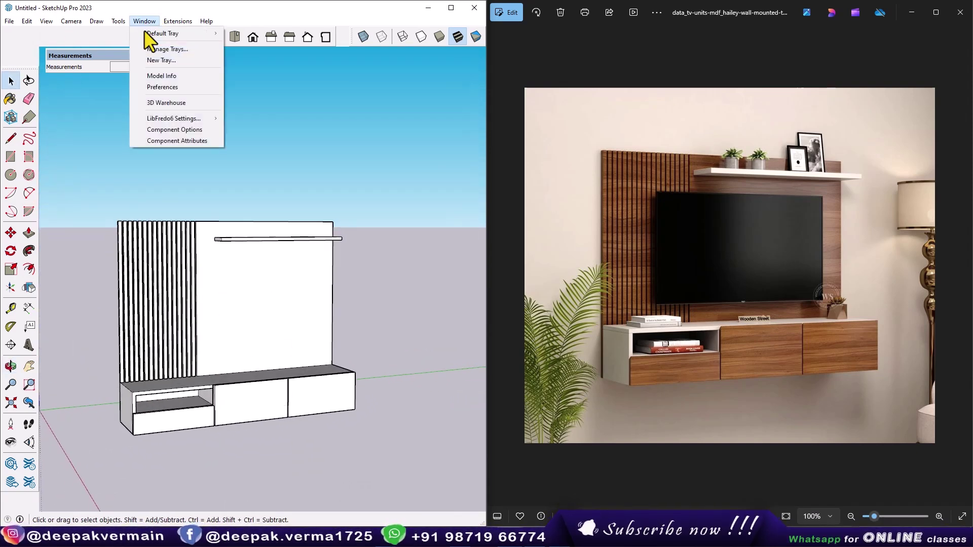
{"action": "left_click", "coordinate": [149, 99]}
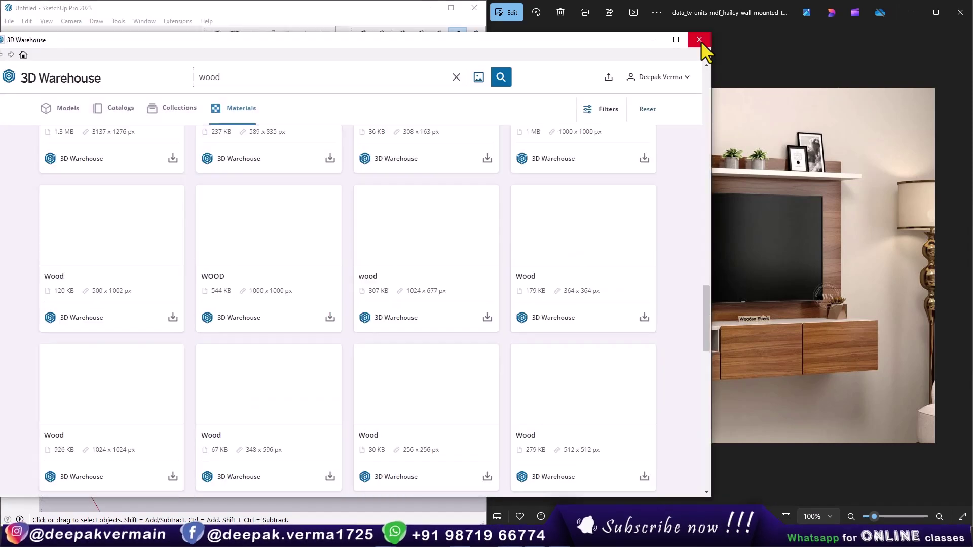
{"action": "left_click", "coordinate": [699, 39]}
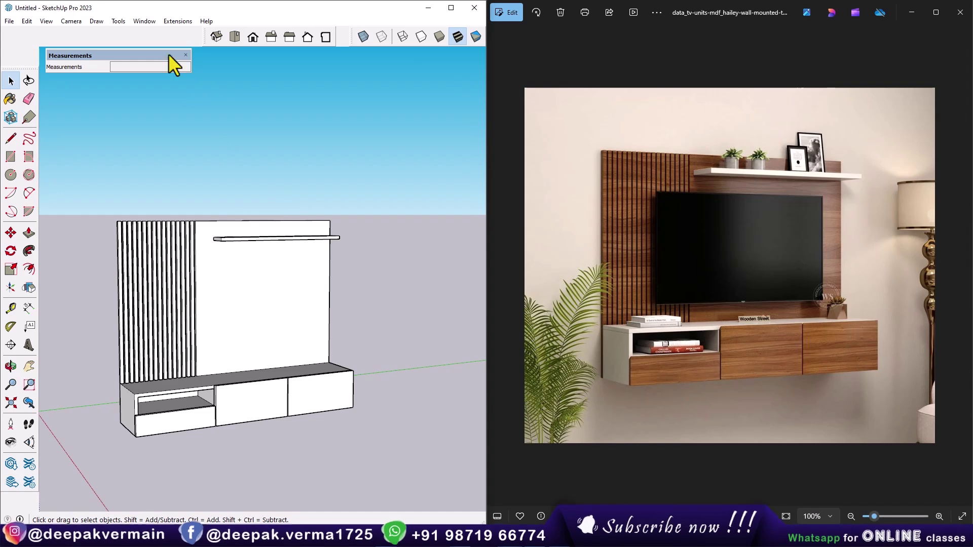
{"action": "left_click", "coordinate": [144, 21]}
{"action": "left_click", "coordinate": [149, 99]}
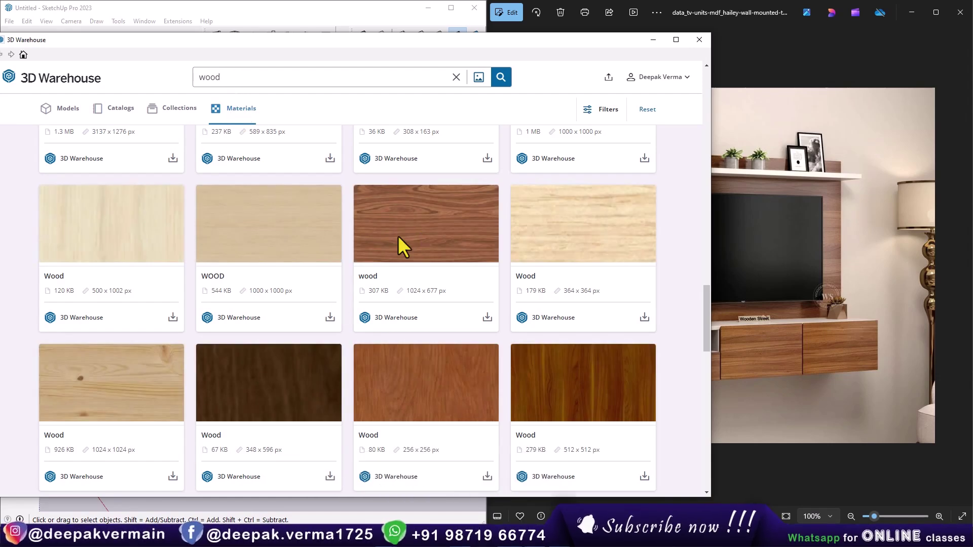
Browse the wood material results and download a wood texture into the model.
{"action": "scroll", "coordinate": [390, 249], "scroll_direction": "down", "scroll_amount": 5}
{"action": "scroll", "coordinate": [385, 251], "scroll_direction": "down", "scroll_amount": 5}
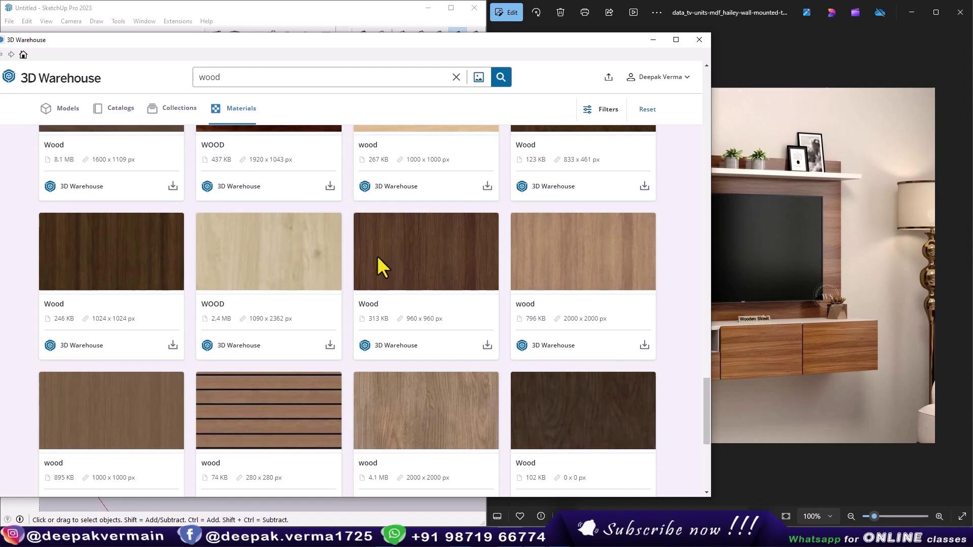
{"action": "scroll", "coordinate": [345, 264], "scroll_direction": "down", "scroll_amount": 3}
{"action": "scroll", "coordinate": [315, 272], "scroll_direction": "up", "scroll_amount": 5}
{"action": "scroll", "coordinate": [320, 270], "scroll_direction": "up", "scroll_amount": 3}
{"action": "scroll", "coordinate": [316, 270], "scroll_direction": "up", "scroll_amount": 4}
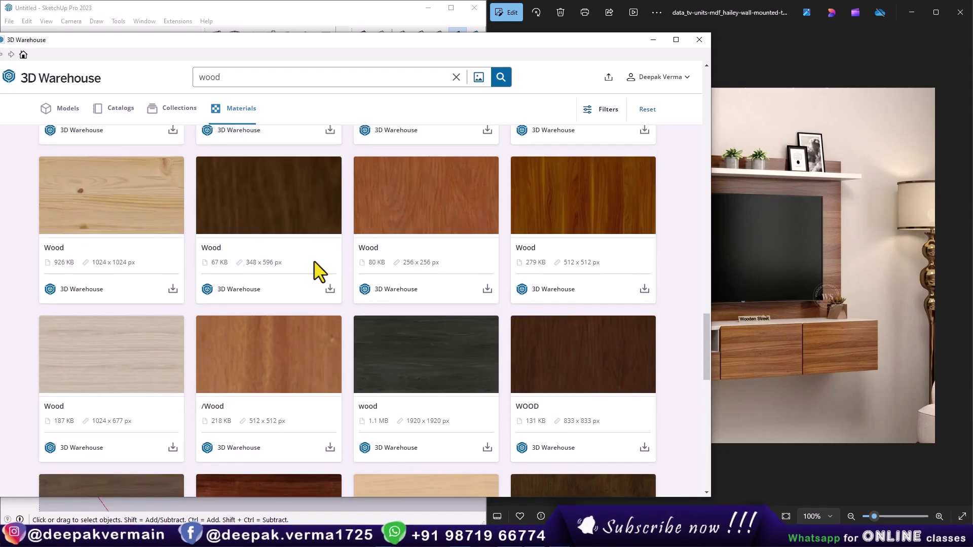
{"action": "scroll", "coordinate": [315, 262], "scroll_direction": "up", "scroll_amount": 3}
{"action": "scroll", "coordinate": [317, 265], "scroll_direction": "up", "scroll_amount": 3}
{"action": "scroll", "coordinate": [380, 284], "scroll_direction": "up", "scroll_amount": 3}
{"action": "scroll", "coordinate": [435, 301], "scroll_direction": "up", "scroll_amount": 2}
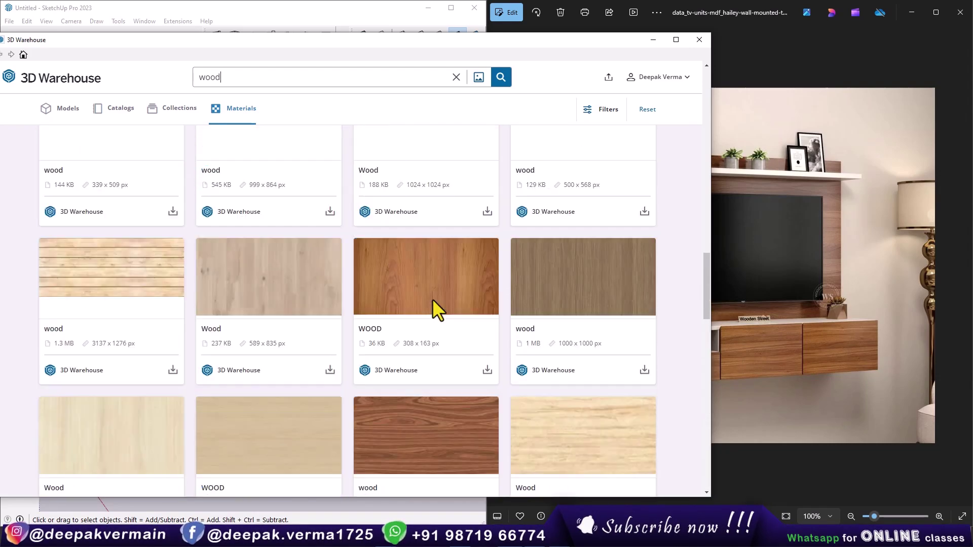
{"action": "scroll", "coordinate": [433, 299], "scroll_direction": "up", "scroll_amount": 2}
{"action": "scroll", "coordinate": [417, 289], "scroll_direction": "up", "scroll_amount": 2}
{"action": "scroll", "coordinate": [415, 289], "scroll_direction": "up", "scroll_amount": 2}
{"action": "scroll", "coordinate": [402, 293], "scroll_direction": "up", "scroll_amount": 2}
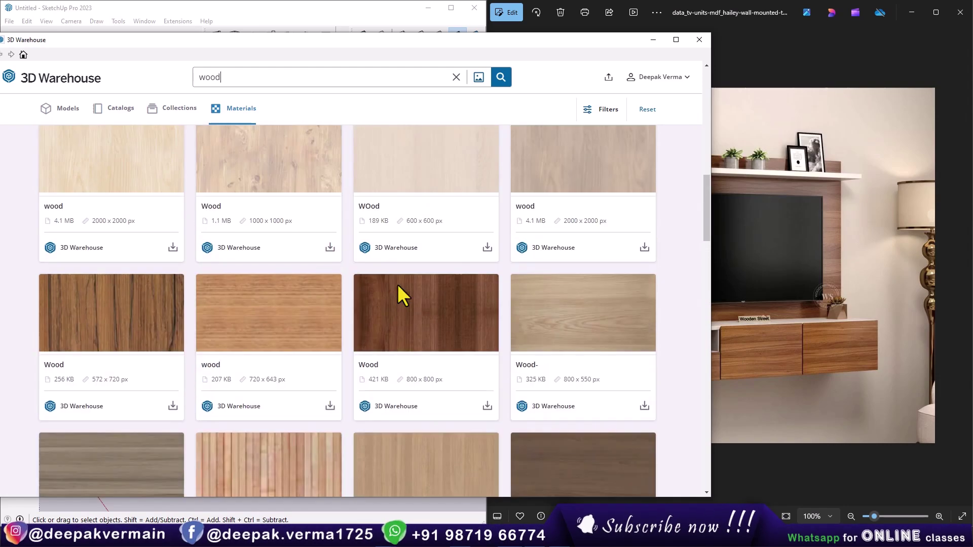
{"action": "scroll", "coordinate": [400, 292], "scroll_direction": "up", "scroll_amount": 3}
{"action": "scroll", "coordinate": [401, 291], "scroll_direction": "up", "scroll_amount": 4}
{"action": "scroll", "coordinate": [399, 263], "scroll_direction": "down", "scroll_amount": 2}
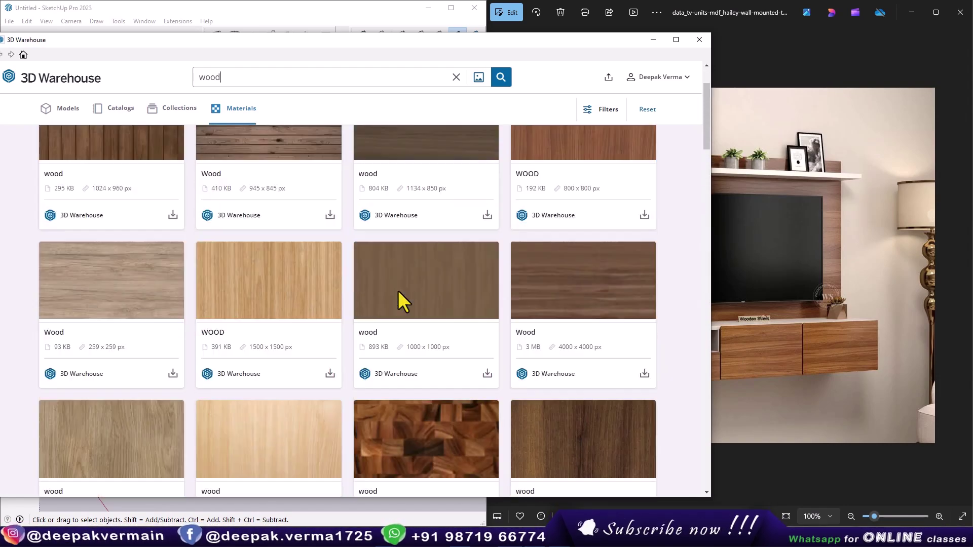
{"action": "scroll", "coordinate": [399, 293], "scroll_direction": "down", "scroll_amount": 3}
{"action": "scroll", "coordinate": [354, 307], "scroll_direction": "down", "scroll_amount": 3}
{"action": "scroll", "coordinate": [315, 304], "scroll_direction": "down", "scroll_amount": 3}
{"action": "scroll", "coordinate": [325, 292], "scroll_direction": "down", "scroll_amount": 3}
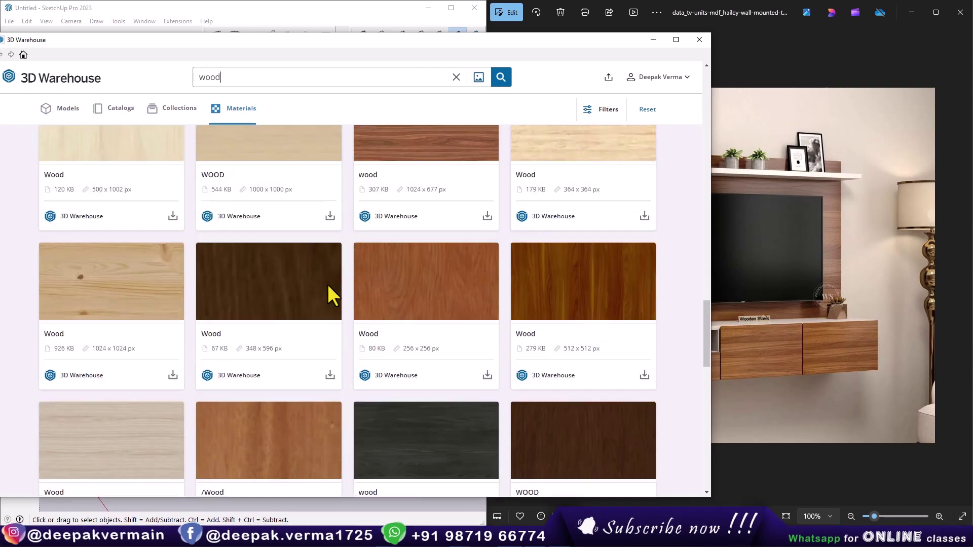
{"action": "scroll", "coordinate": [408, 231], "scroll_direction": "up", "scroll_amount": 2}
{"action": "left_click", "coordinate": [487, 317]}
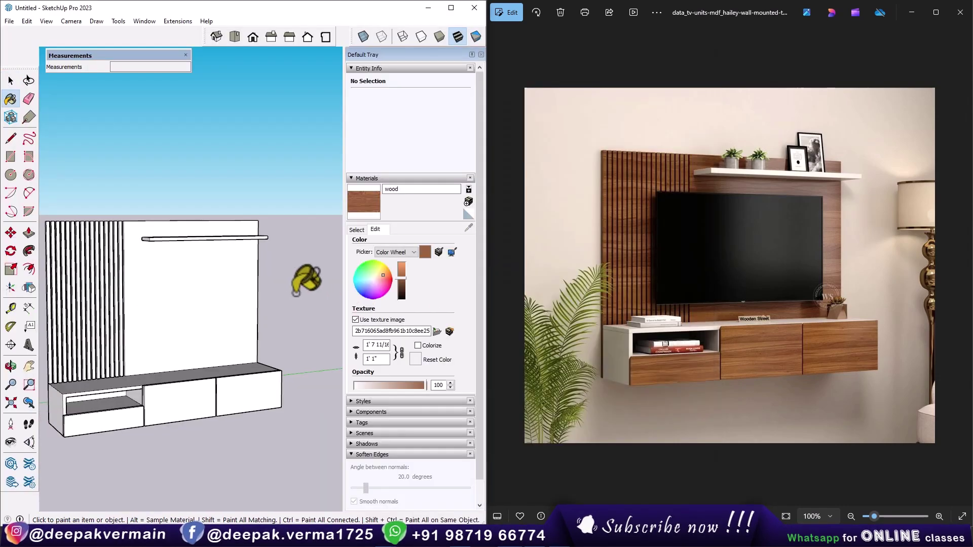
Group the cabinet's drawer fronts and paint them with the wood texture.
{"action": "scroll", "coordinate": [288, 378], "scroll_direction": "up", "scroll_amount": 3}
{"action": "middle_click_drag", "start_coordinate": [274, 370], "coordinate": [224, 364]}
{"action": "key", "text": "space"}
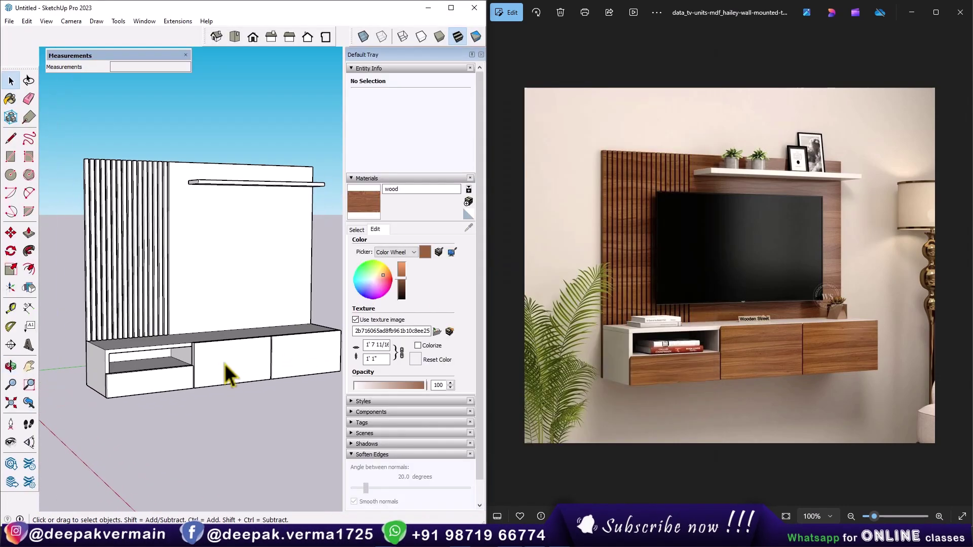
{"action": "right_click", "coordinate": [224, 363]}
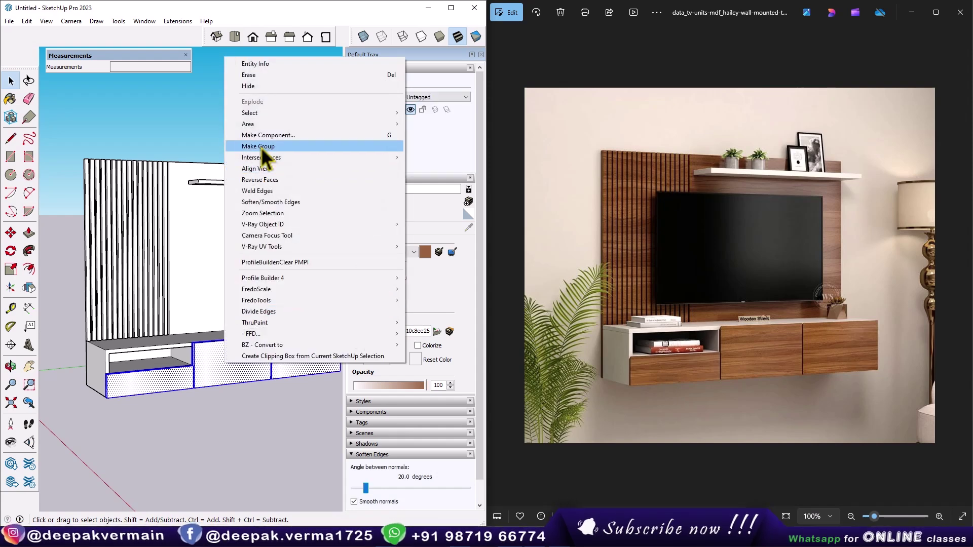
{"action": "left_click", "coordinate": [260, 146]}
{"action": "left_click", "coordinate": [363, 202]}
{"action": "left_click", "coordinate": [264, 344]}
Paint the leftmost back-panel slats with wood, one by one.
{"action": "scroll", "coordinate": [276, 357], "scroll_direction": "up", "scroll_amount": 3}
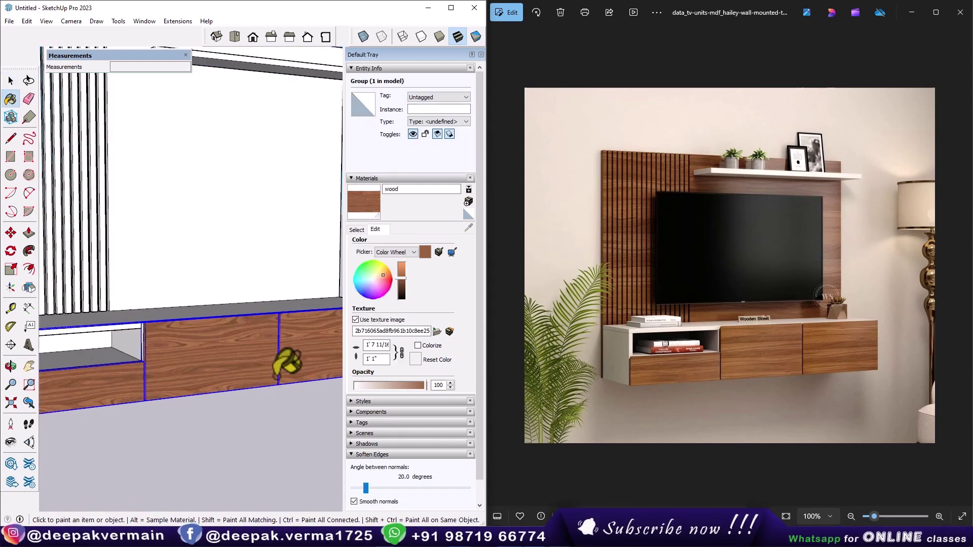
{"action": "mouse_move", "coordinate": [279, 358]}
{"action": "middle_mouse_down"}
{"action": "mouse_move", "coordinate": [131, 317]}
{"action": "mouse_move", "coordinate": [245, 349]}
{"action": "mouse_move", "coordinate": [245, 330]}
{"action": "middle_mouse_up"}
{"action": "scroll", "coordinate": [238, 330], "scroll_direction": "down", "scroll_amount": 3}
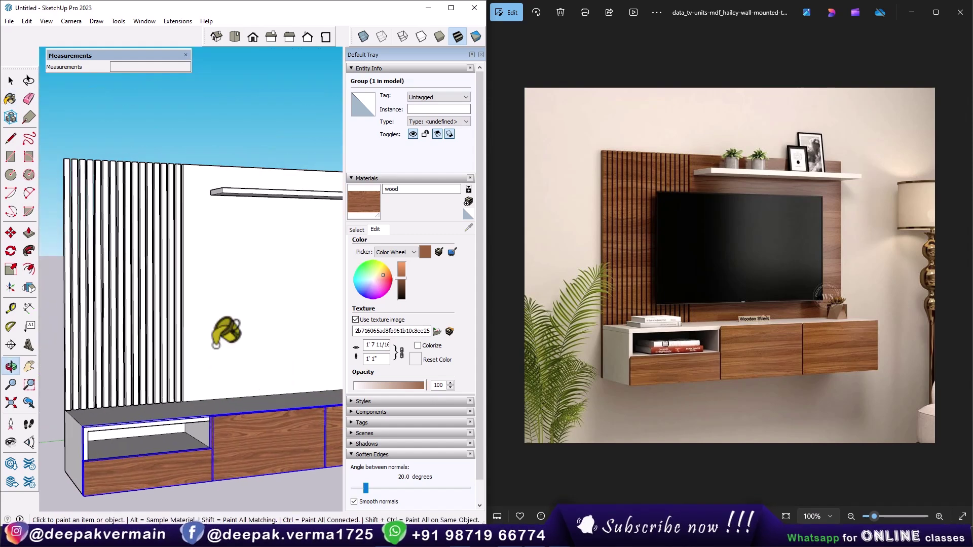
{"action": "scroll", "coordinate": [105, 217], "scroll_direction": "up", "scroll_amount": 2}
{"action": "scroll", "coordinate": [103, 217], "scroll_direction": "up", "scroll_amount": 3}
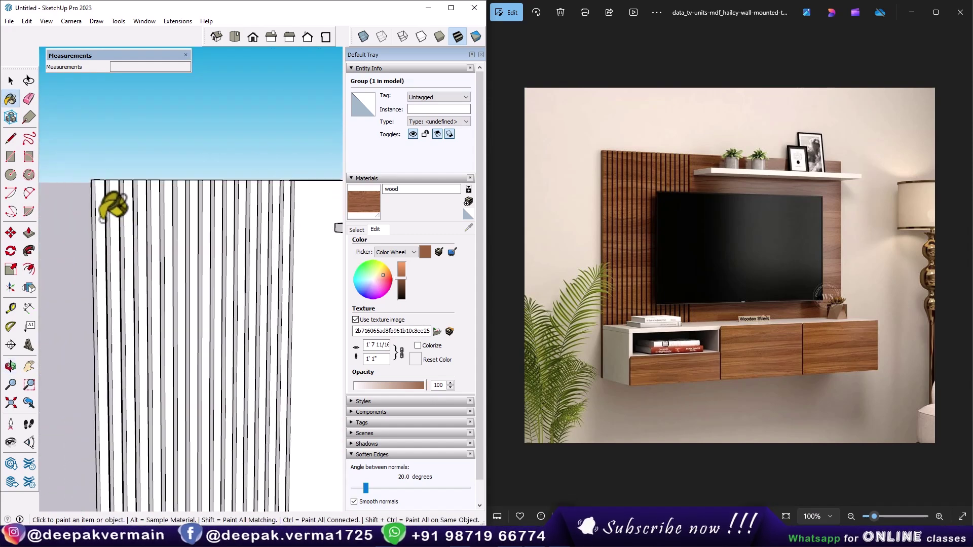
{"action": "left_click", "coordinate": [100, 212]}
{"action": "left_click", "coordinate": [113, 208]}
{"action": "left_click", "coordinate": [142, 201]}
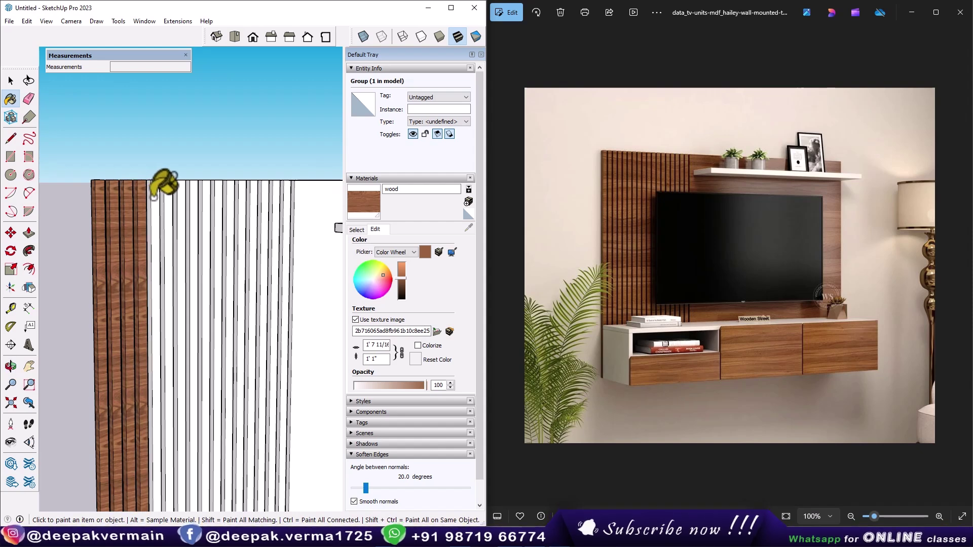
{"action": "left_click", "coordinate": [166, 196]}
{"action": "mouse_move", "coordinate": [191, 260]}
{"action": "middle_mouse_down"}
{"action": "mouse_move", "coordinate": [126, 269]}
{"action": "mouse_move", "coordinate": [162, 299]}
{"action": "mouse_move", "coordinate": [102, 278]}
{"action": "middle_mouse_up"}
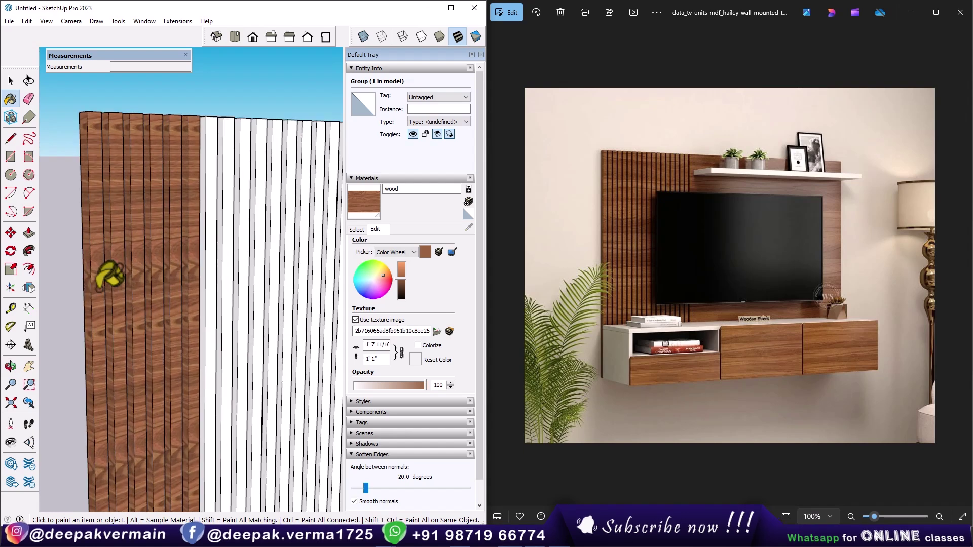
{"action": "scroll", "coordinate": [152, 257], "scroll_direction": "down", "scroll_amount": 2}
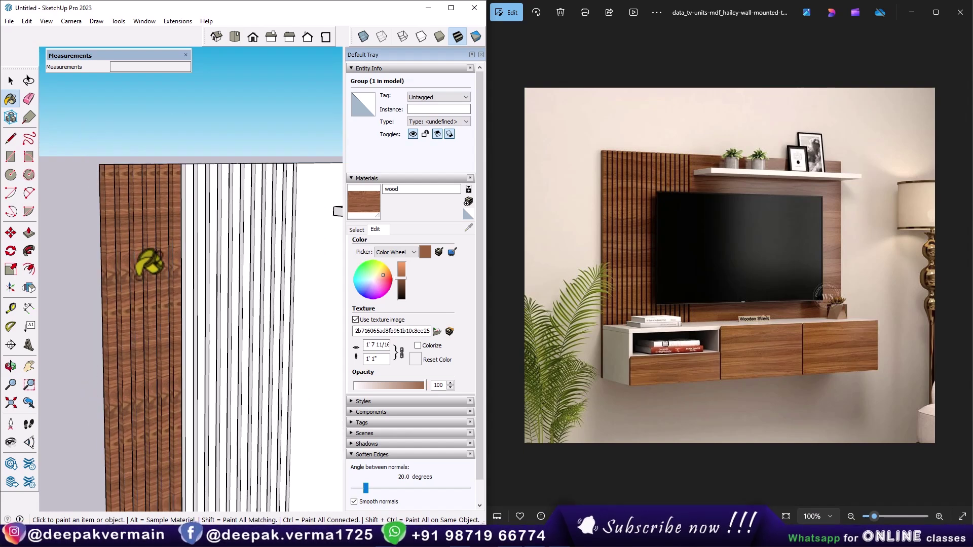
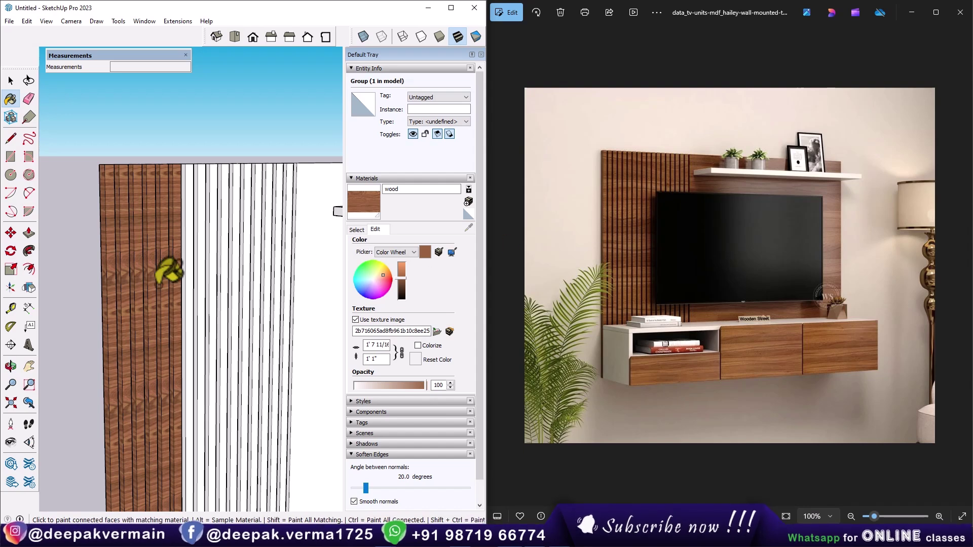
Undo the wood paint so the slats are white again.
{"action": "key", "text": "ctrl+z"}
{"action": "key", "text": "ctrl+z"}
{"action": "key", "text": "ctrl+z"}
{"action": "key", "text": "ctrl+z"}
{"action": "key", "text": "ctrl+z"}
{"action": "scroll", "coordinate": [167, 276], "scroll_direction": "down", "scroll_amount": 5}
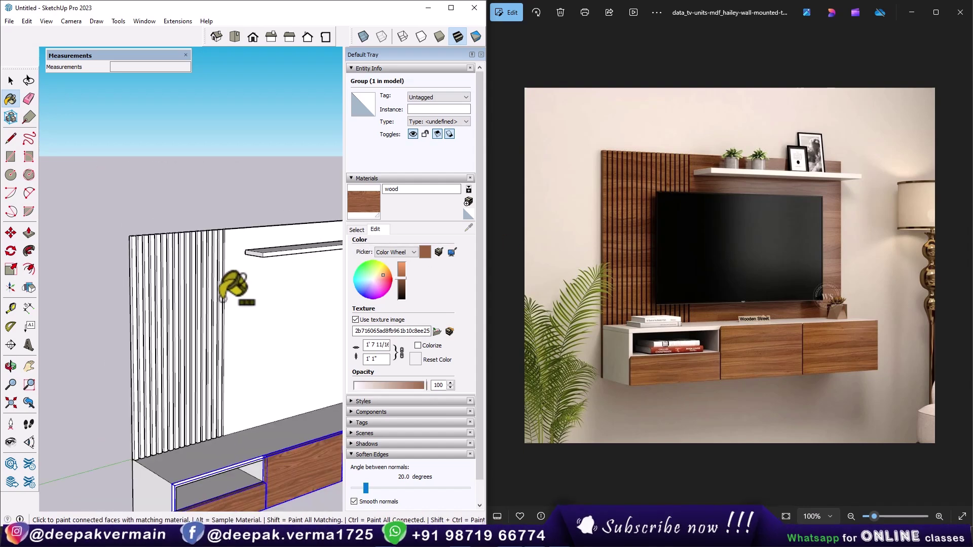
{"action": "scroll", "coordinate": [223, 304], "scroll_direction": "down", "scroll_amount": 3}
Paint the large back panel with the wood material.
{"action": "key", "text": "space"}
{"action": "left_click", "coordinate": [368, 205]}
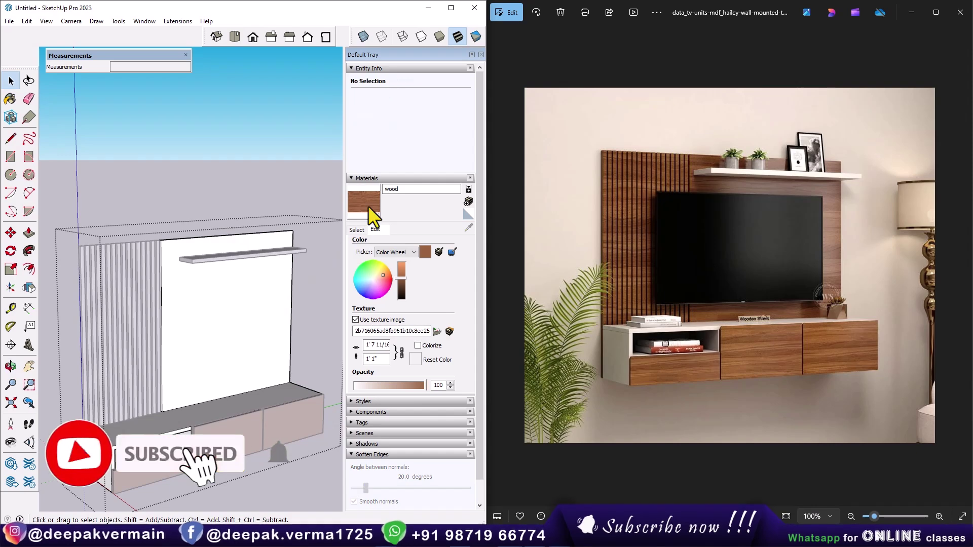
{"action": "left_click", "coordinate": [223, 314]}
Enlarge the back panel's wood grain by dragging the scale pin in Texture Position.
{"action": "scroll", "coordinate": [234, 340], "scroll_direction": "up", "scroll_amount": 2}
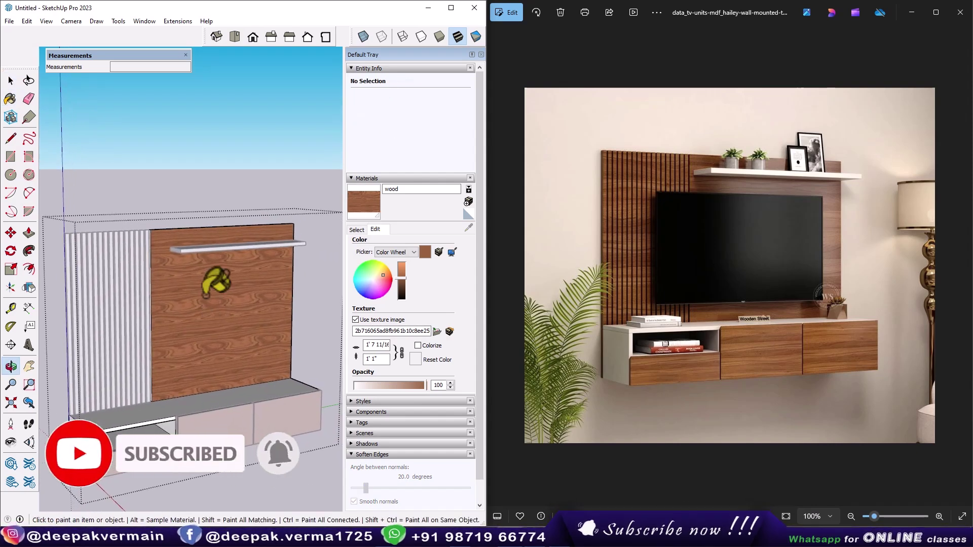
{"action": "right_click", "coordinate": [201, 294]}
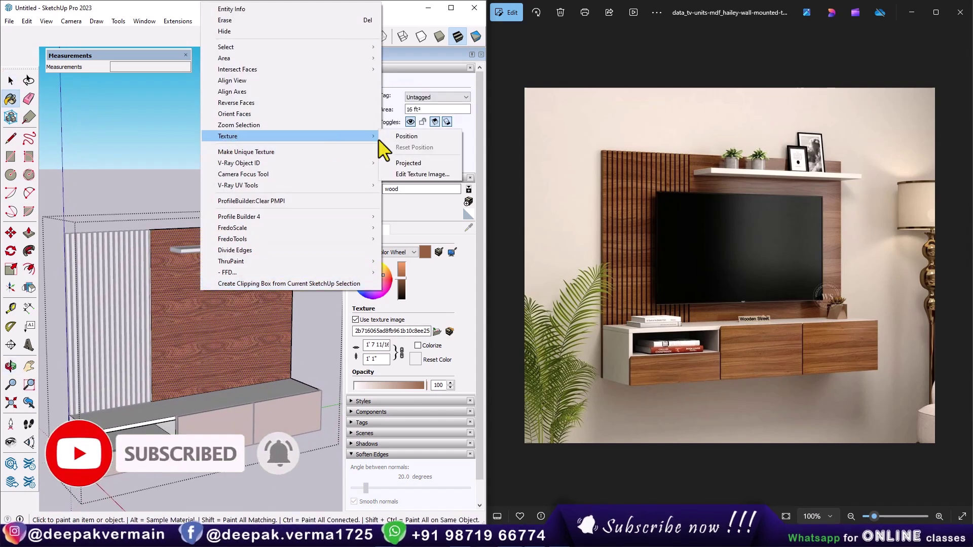
{"action": "left_click", "coordinate": [401, 137]}
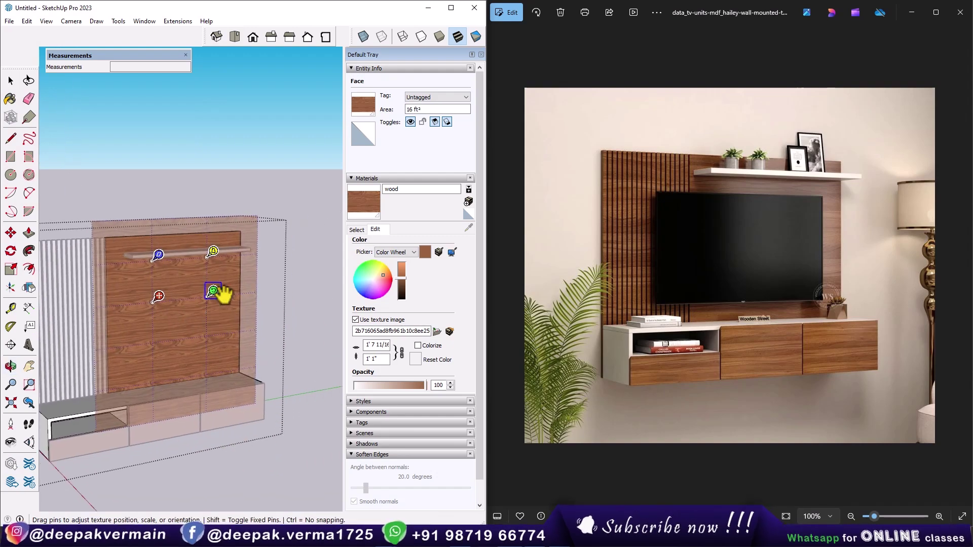
{"action": "mouse_move", "coordinate": [212, 291]}
{"action": "left_mouse_down"}
{"action": "mouse_move", "coordinate": [290, 286]}
{"action": "mouse_move", "coordinate": [217, 346]}
{"action": "left_mouse_up"}
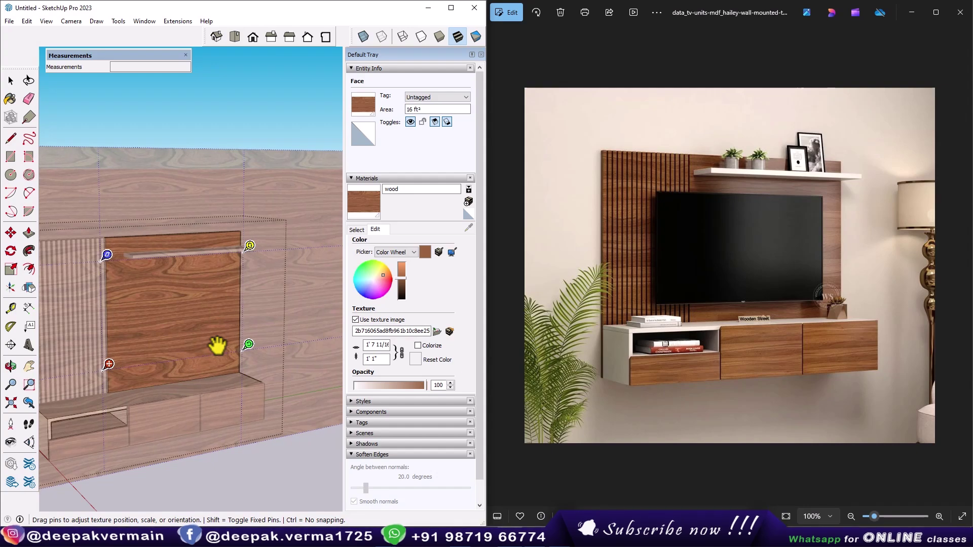
{"action": "middle_click_drag", "start_coordinate": [187, 328], "coordinate": [211, 321]}
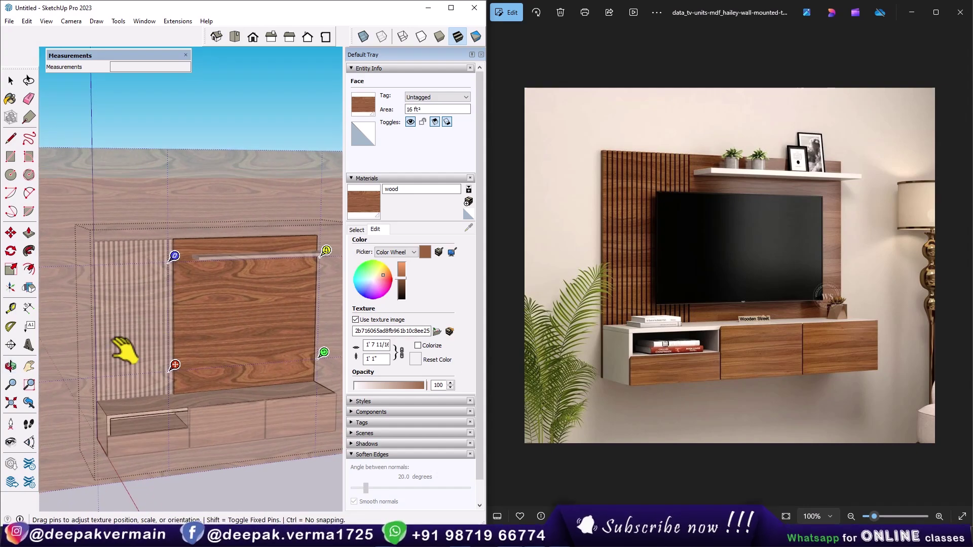
{"action": "left_click", "coordinate": [205, 124]}
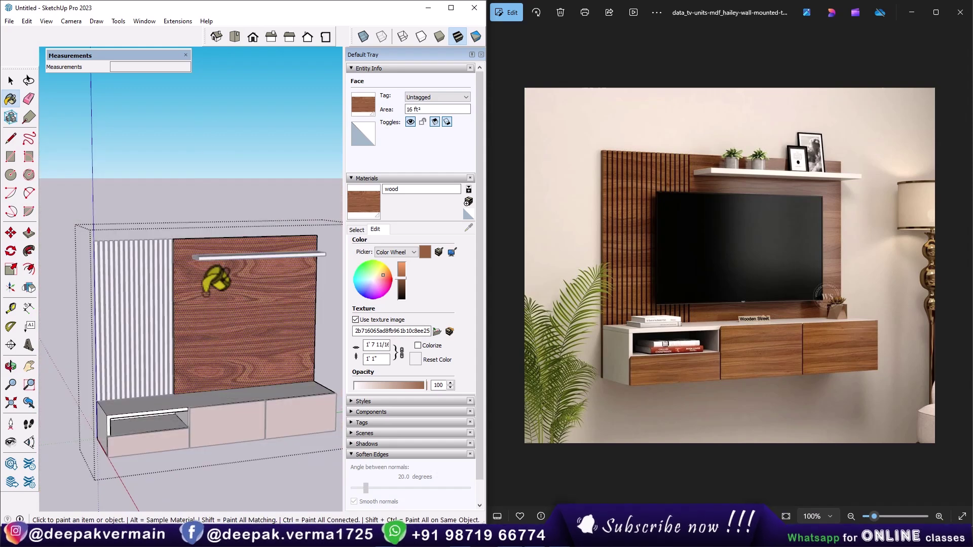
{"action": "left_click", "coordinate": [10, 99]}
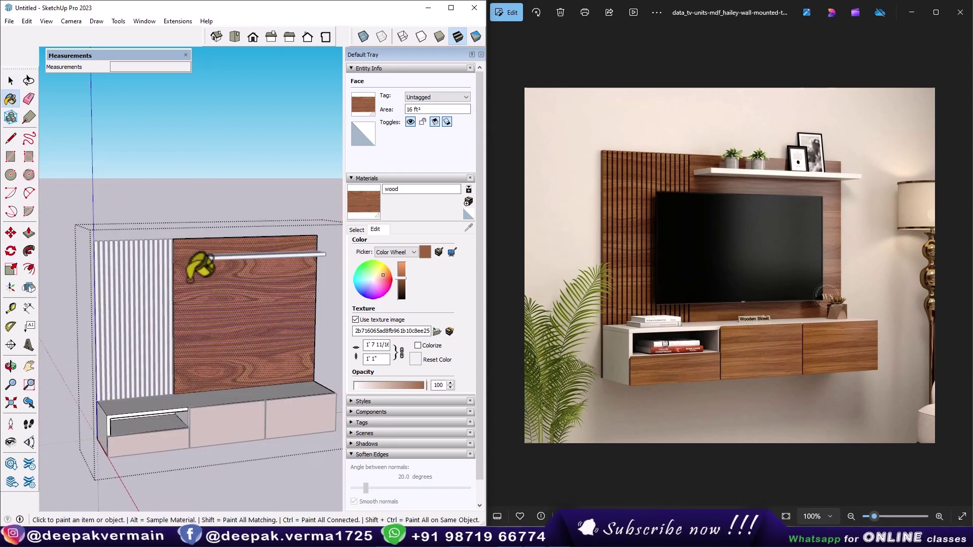
Select all 16 slats and combine them into one group.
{"action": "key", "text": "space"}
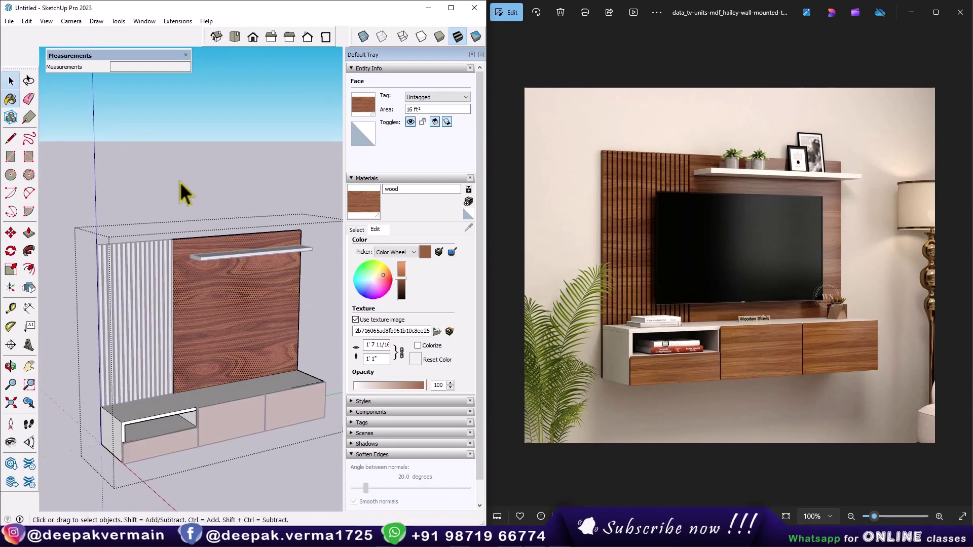
{"action": "scroll", "coordinate": [153, 263], "scroll_direction": "up", "scroll_amount": 3}
{"action": "scroll", "coordinate": [239, 256], "scroll_direction": "up", "scroll_amount": 3}
{"action": "scroll", "coordinate": [202, 249], "scroll_direction": "up", "scroll_amount": 2}
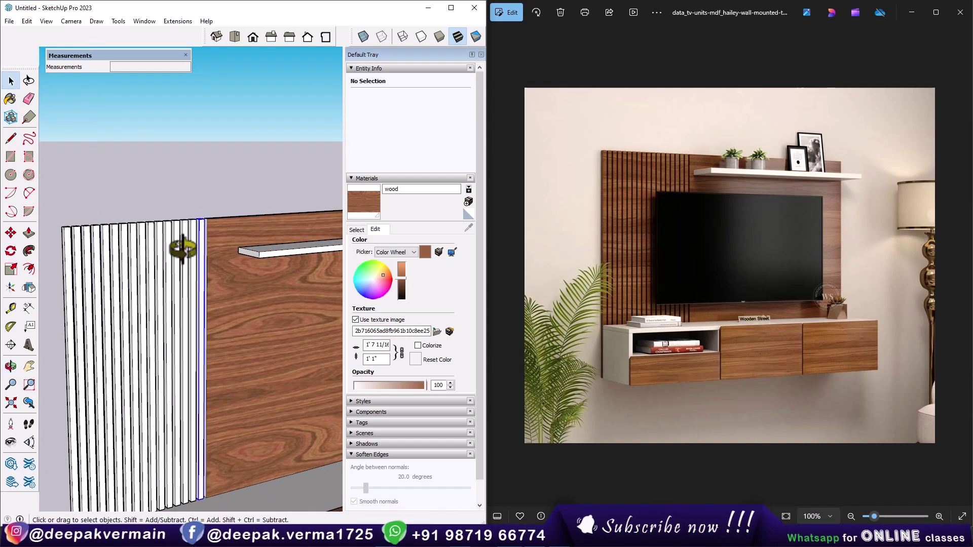
{"action": "middle_click_drag", "start_coordinate": [182, 249], "coordinate": [181, 209]}
{"action": "left_click_drag", "start_coordinate": [84, 259], "coordinate": [76, 261]}
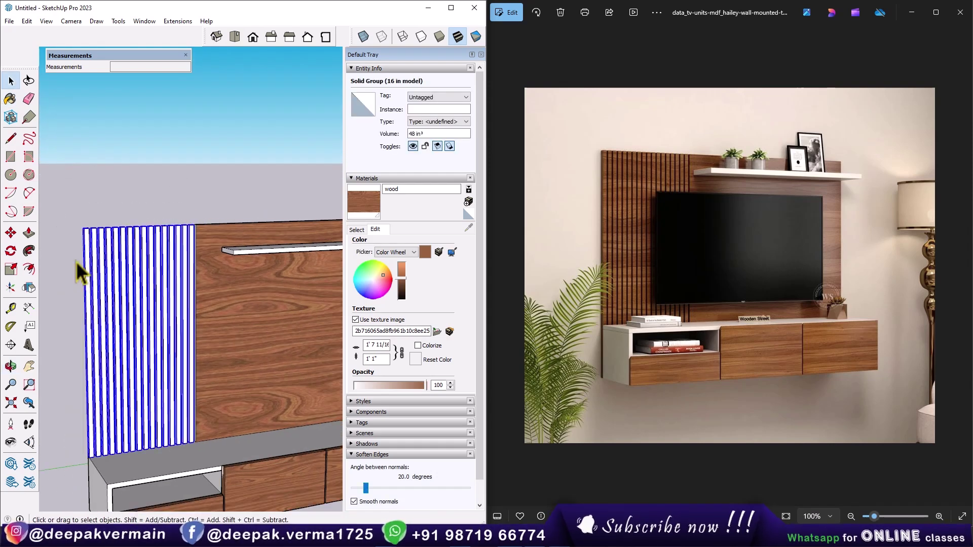
{"action": "right_click", "coordinate": [110, 252]}
{"action": "left_click", "coordinate": [159, 102]}
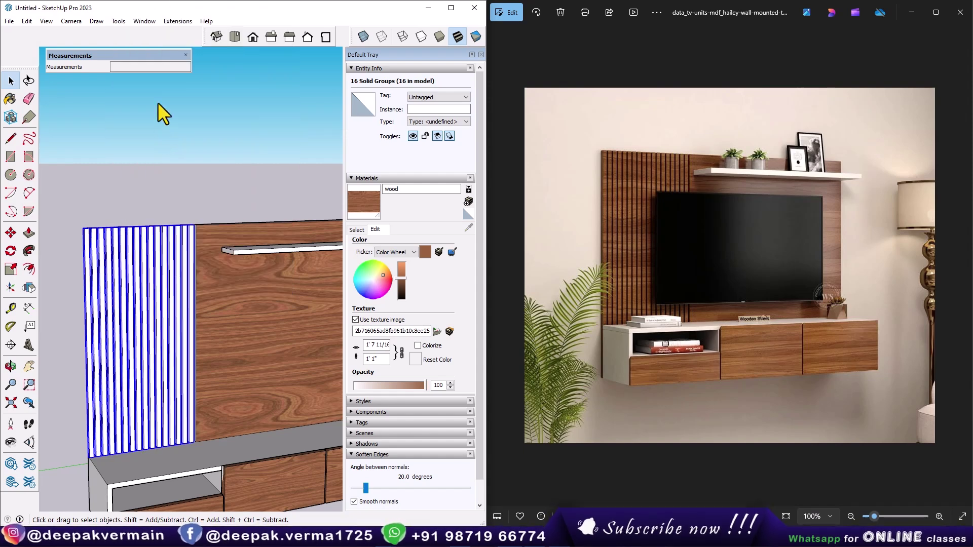
Enter the slat group, select its slats, then exit and re-enter the group for editing.
{"action": "double_click", "coordinate": [128, 241]}
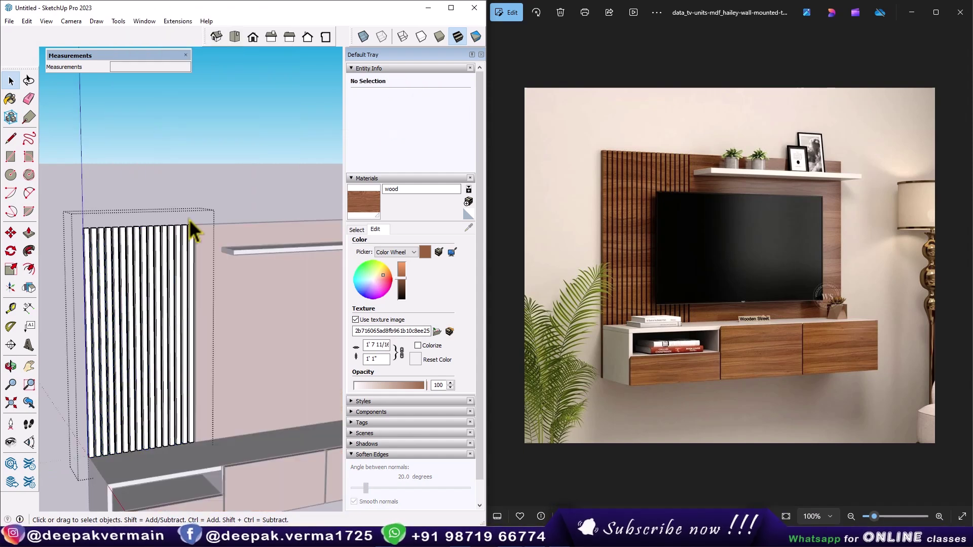
{"action": "key", "text": "ctrl+a"}
{"action": "right_click", "coordinate": [107, 244]}
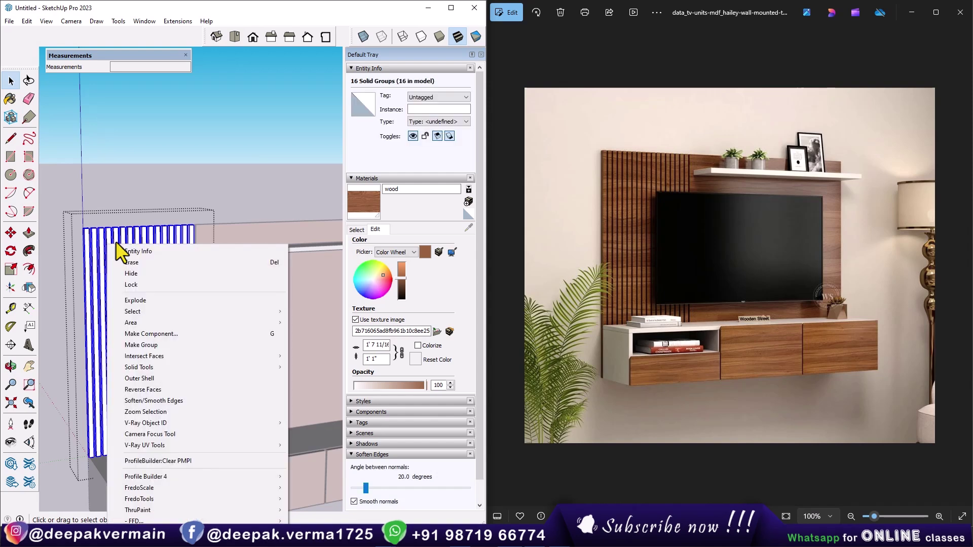
{"action": "key", "text": "Escape"}
{"action": "left_click", "coordinate": [153, 178]}
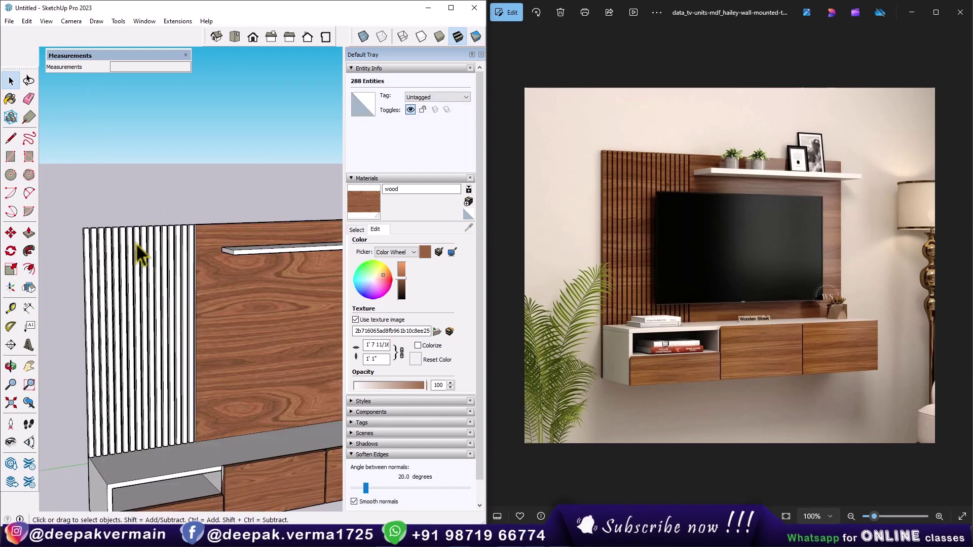
{"action": "left_click", "coordinate": [135, 244]}
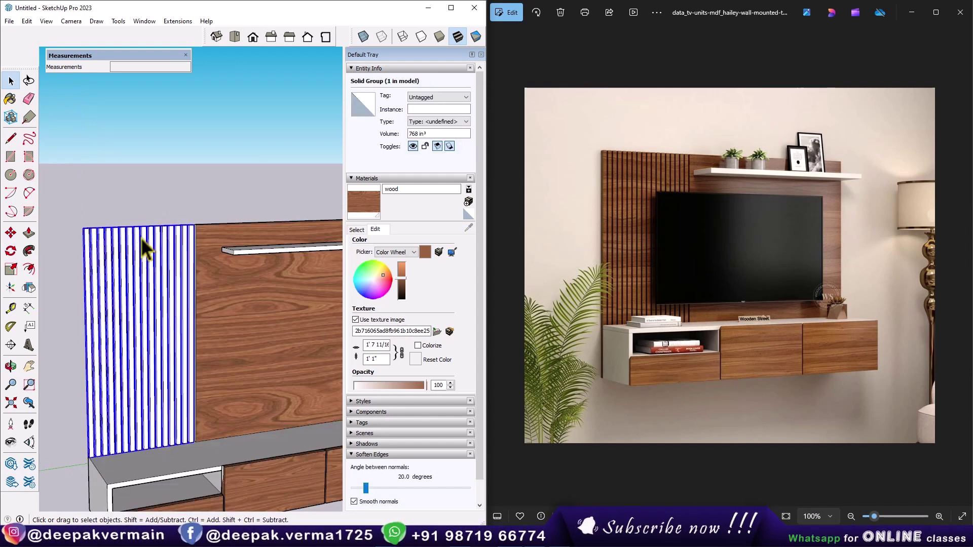
{"action": "double_click", "coordinate": [137, 236]}
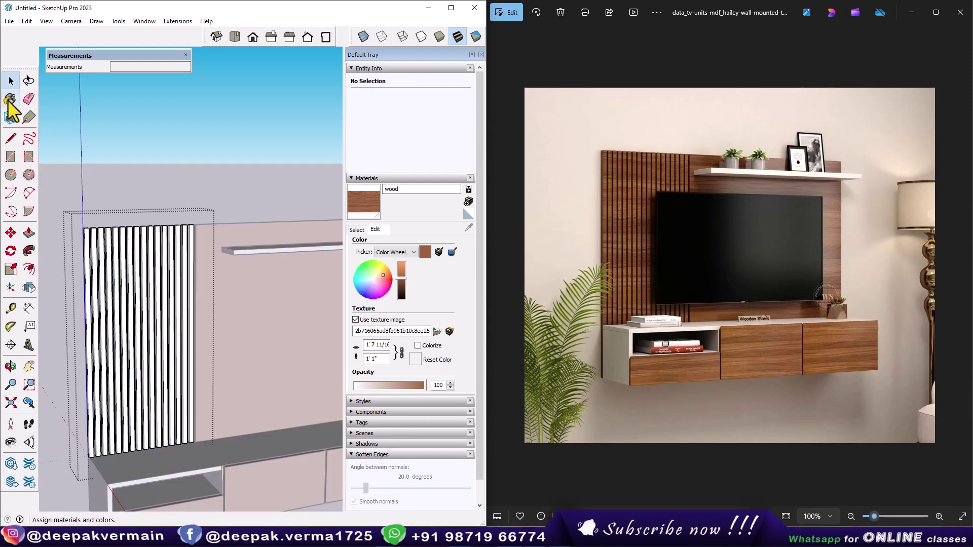
Paint every slat inside the group with the wood texture.
{"action": "scroll", "coordinate": [161, 228], "scroll_direction": "up", "scroll_amount": 3}
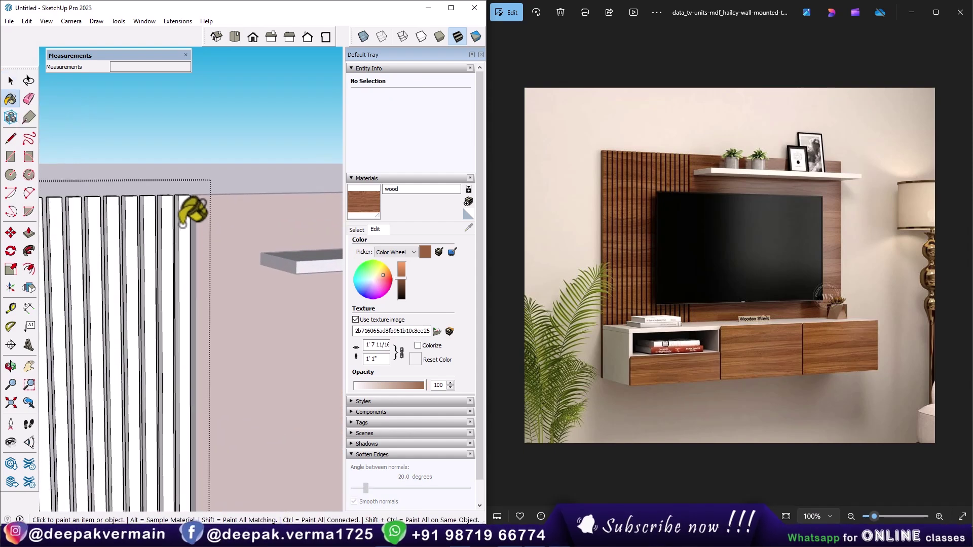
{"action": "left_click", "coordinate": [185, 219]}
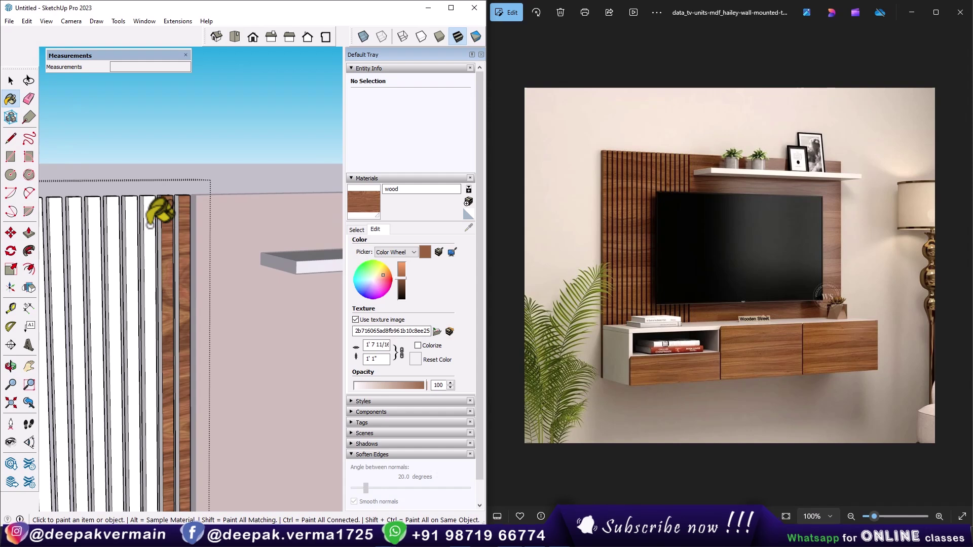
{"action": "left_click", "coordinate": [149, 226]}
{"action": "left_click", "coordinate": [113, 217]}
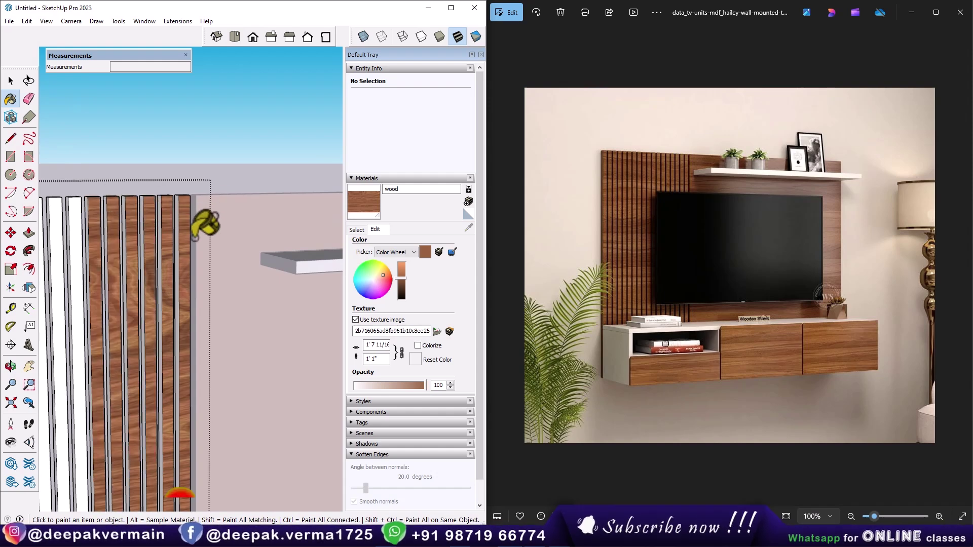
{"action": "middle_click_drag", "start_coordinate": [195, 238], "coordinate": [304, 238], "text": "shift"}
{"action": "left_click", "coordinate": [179, 231]}
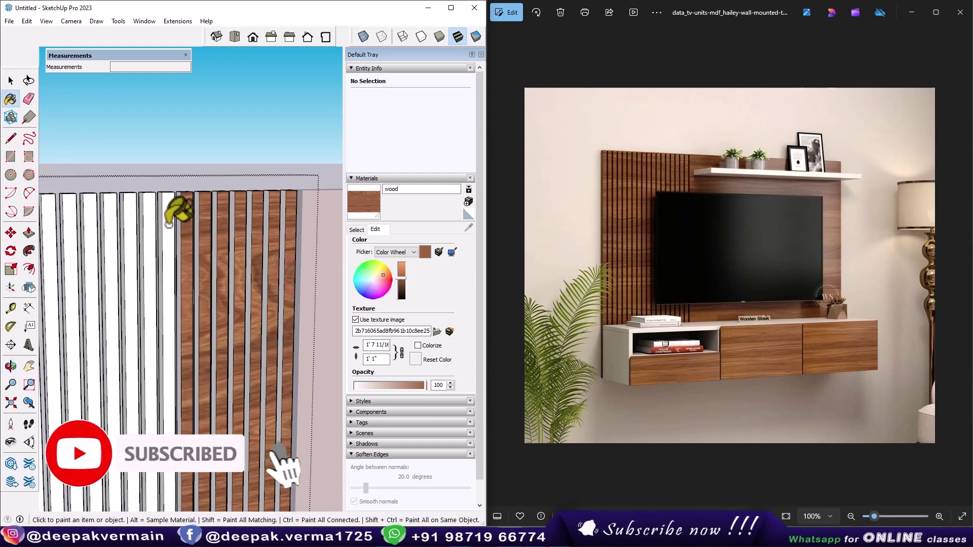
{"action": "left_click", "coordinate": [148, 217]}
{"action": "left_click", "coordinate": [108, 226]}
{"action": "middle_click_drag", "start_coordinate": [83, 233], "coordinate": [146, 235], "text": "shift"}
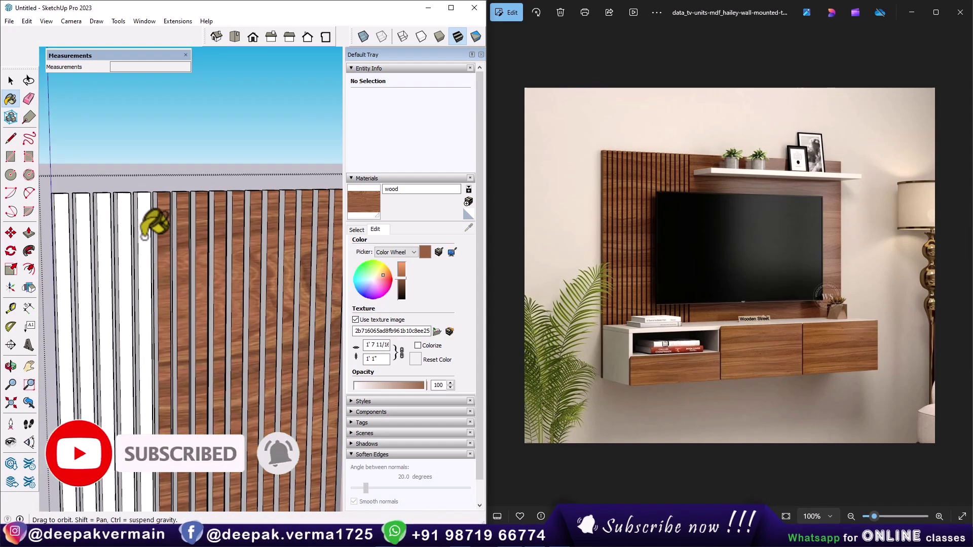
{"action": "left_click", "coordinate": [142, 219]}
{"action": "left_click", "coordinate": [100, 218]}
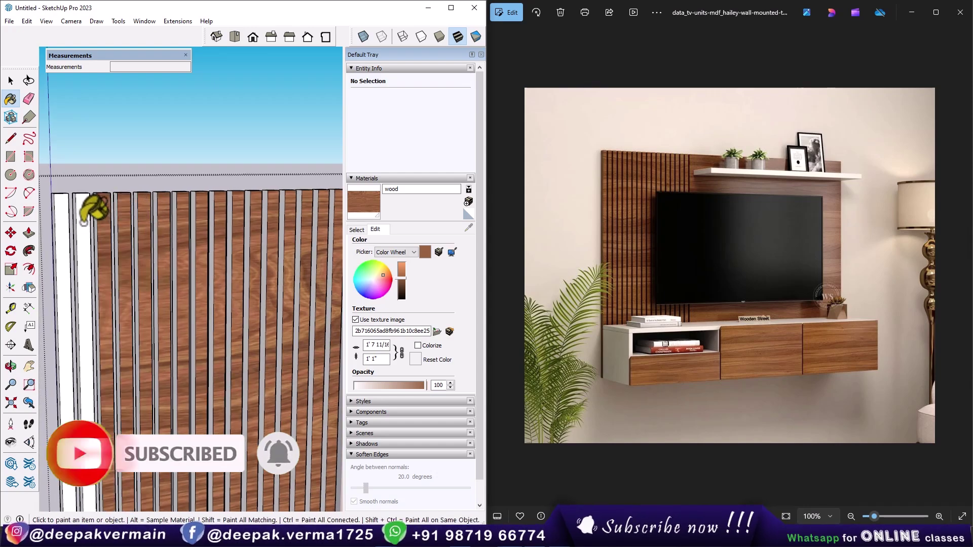
{"action": "left_click", "coordinate": [60, 216]}
Orbit and zoom to a frontal view to review the wooden slats.
{"action": "scroll", "coordinate": [152, 210], "scroll_direction": "down", "scroll_amount": 3}
{"action": "key", "text": "space"}
{"action": "scroll", "coordinate": [196, 212], "scroll_direction": "up", "scroll_amount": 2}
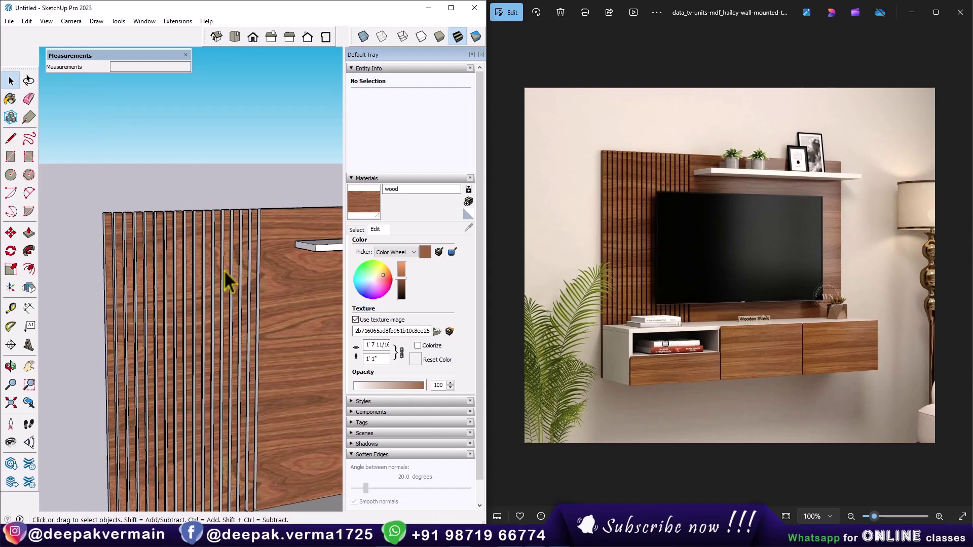
{"action": "scroll", "coordinate": [224, 270], "scroll_direction": "up", "scroll_amount": 2}
{"action": "scroll", "coordinate": [221, 272], "scroll_direction": "down", "scroll_amount": 2}
{"action": "mouse_move", "coordinate": [223, 278]}
{"action": "middle_mouse_down"}
{"action": "mouse_move", "coordinate": [202, 213]}
{"action": "mouse_move", "coordinate": [148, 228]}
{"action": "mouse_move", "coordinate": [220, 299]}
{"action": "middle_mouse_up"}
{"action": "scroll", "coordinate": [223, 306], "scroll_direction": "down", "scroll_amount": 2}
{"action": "scroll", "coordinate": [284, 309], "scroll_direction": "up", "scroll_amount": 2}
{"action": "middle_click_drag", "start_coordinate": [341, 310], "coordinate": [201, 286]}
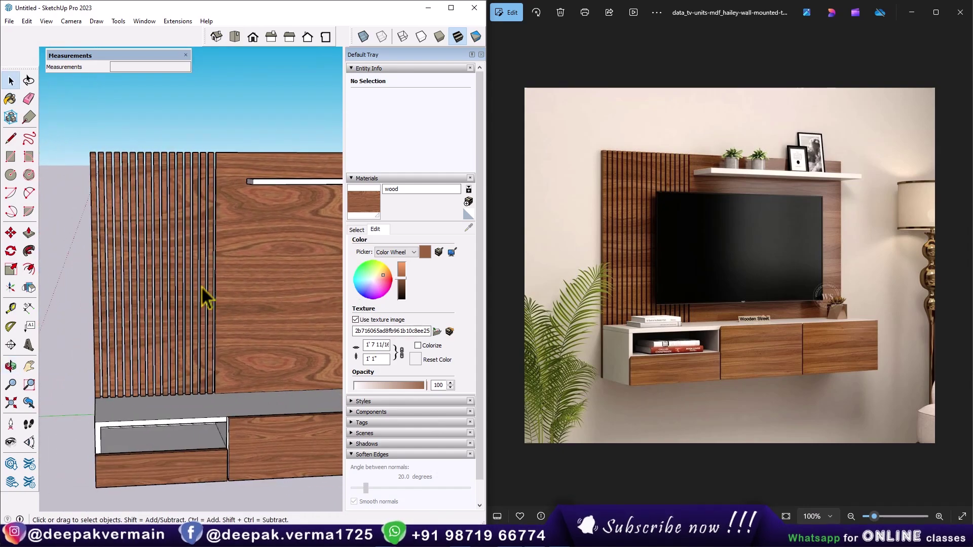
{"action": "scroll", "coordinate": [178, 273], "scroll_direction": "down", "scroll_amount": 2}
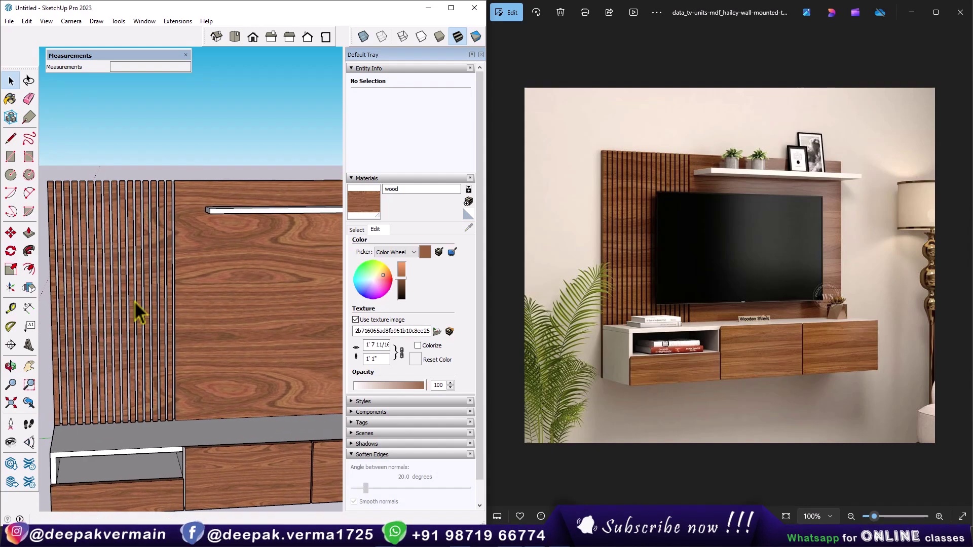
{"action": "scroll", "coordinate": [135, 301], "scroll_direction": "down", "scroll_amount": 1}
Search 3D Warehouse for 'tv' models and load the 60" LED TV into the model.
{"action": "left_click", "coordinate": [144, 21]}
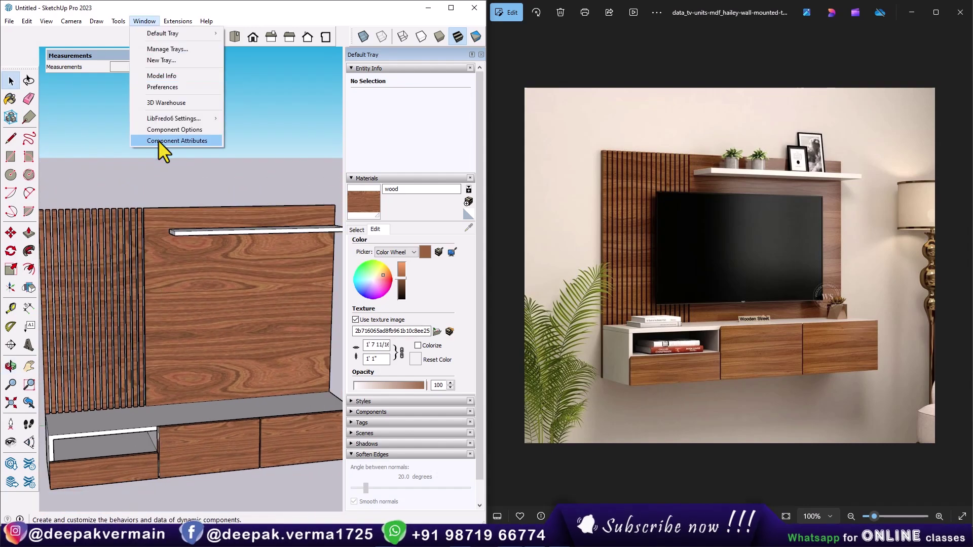
{"action": "left_click", "coordinate": [161, 103]}
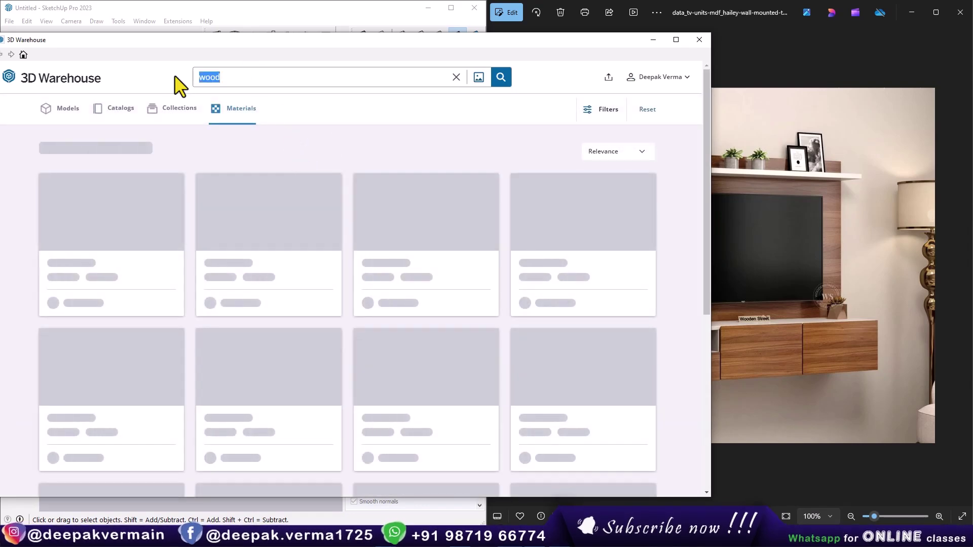
{"action": "type", "text": "tv"}
{"action": "key", "text": "Return"}
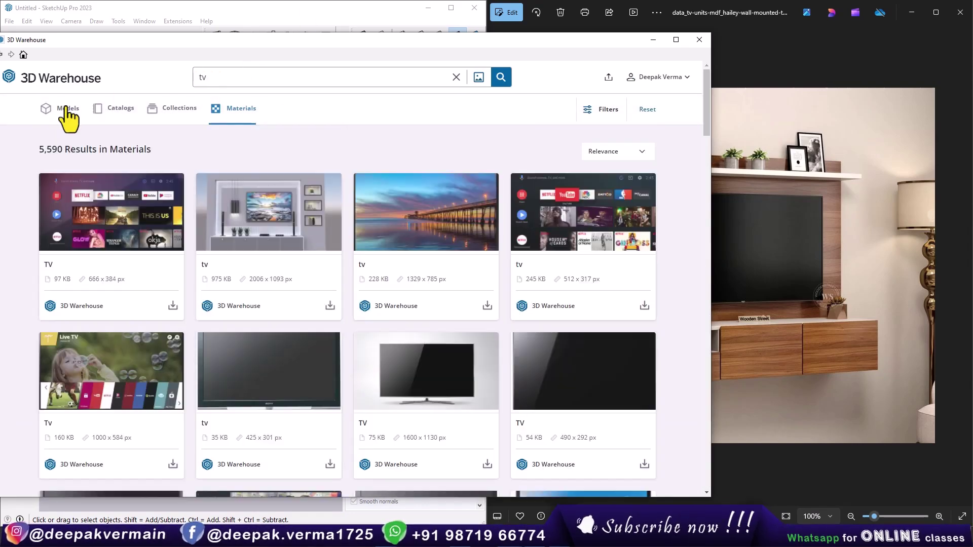
{"action": "left_click", "coordinate": [65, 109]}
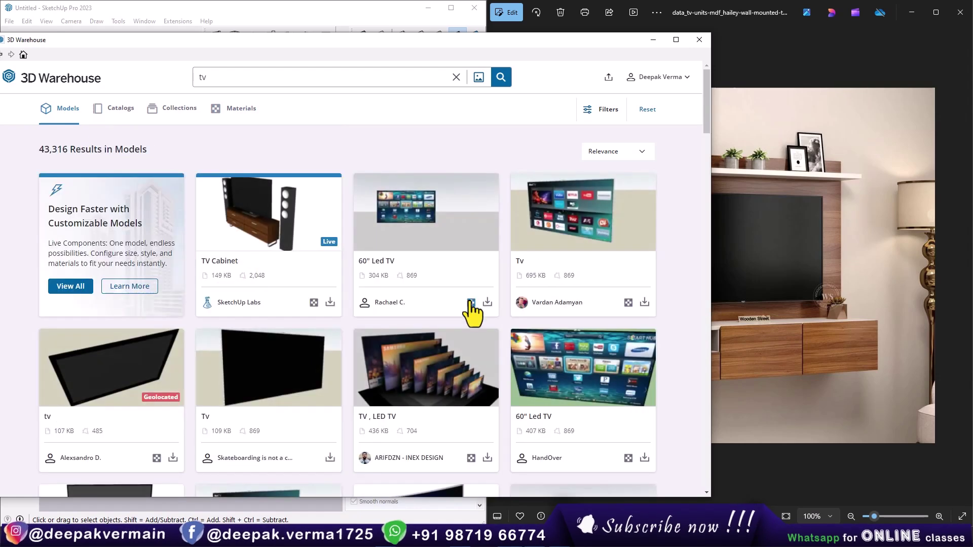
{"action": "left_click", "coordinate": [487, 302]}
{"action": "left_click", "coordinate": [324, 291]}
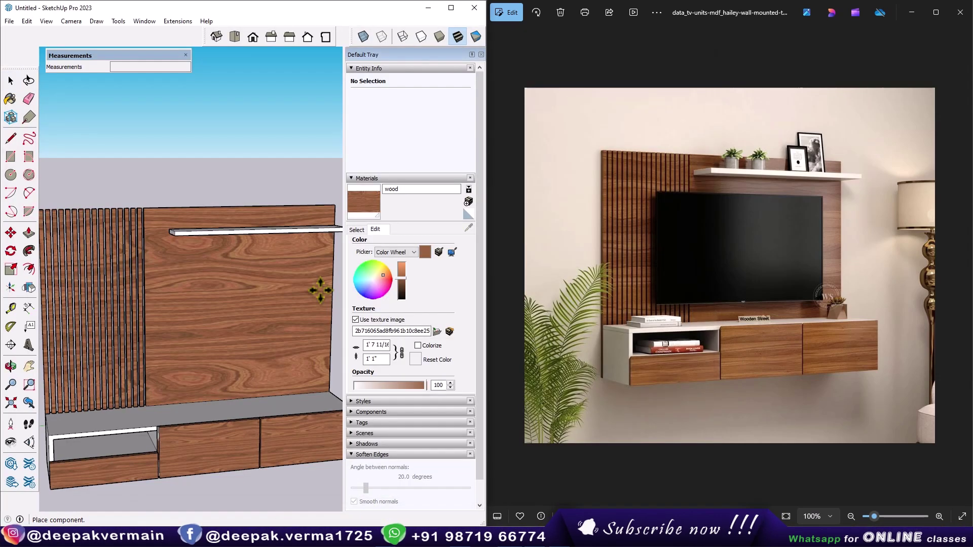
Place the TV in the scene and rotate it 90°.
{"action": "scroll", "coordinate": [245, 325], "scroll_direction": "down", "scroll_amount": 3}
{"action": "middle_click_drag", "start_coordinate": [245, 325], "coordinate": [178, 350]}
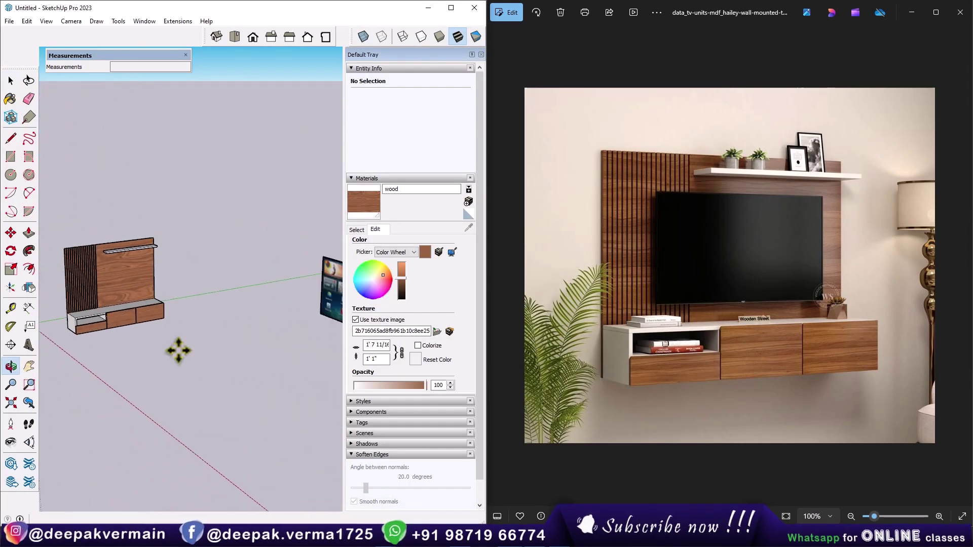
{"action": "left_click", "coordinate": [151, 361]}
{"action": "middle_click_drag", "start_coordinate": [258, 389], "coordinate": [29, 248]}
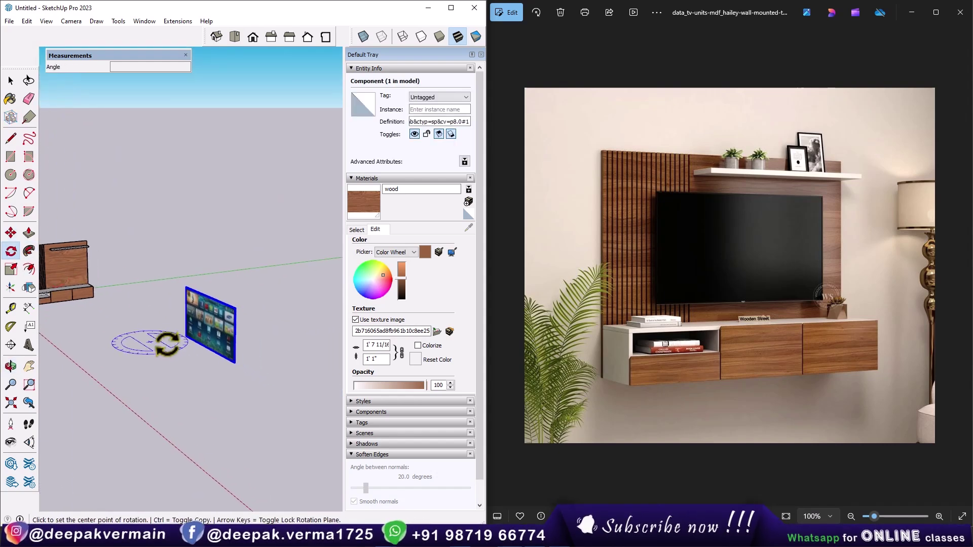
{"action": "left_click", "coordinate": [259, 327]}
{"action": "left_click", "coordinate": [247, 294]}
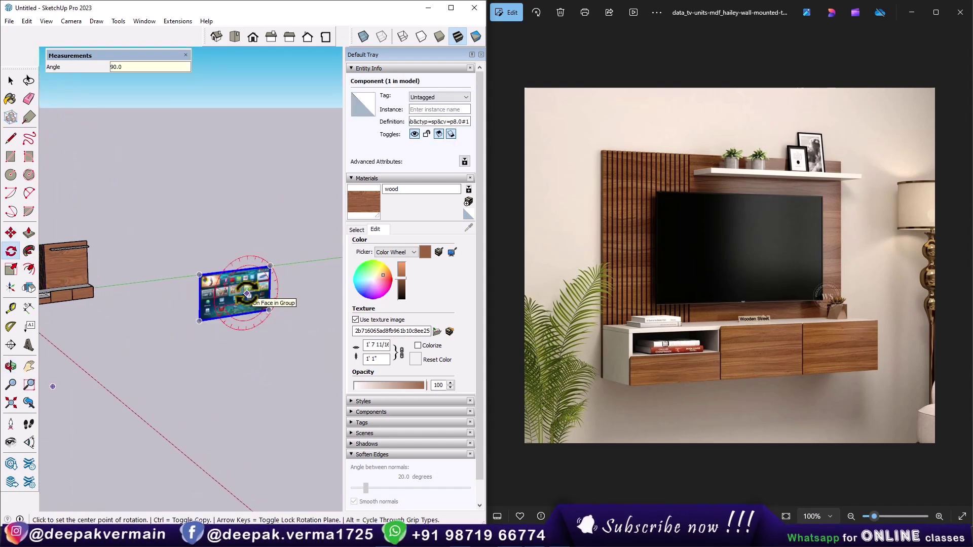
Move the TV in front of the wooden back panel.
{"action": "key", "text": "m"}
{"action": "scroll", "coordinate": [148, 310], "scroll_direction": "up", "scroll_amount": 3}
{"action": "scroll", "coordinate": [169, 326], "scroll_direction": "up", "scroll_amount": 3}
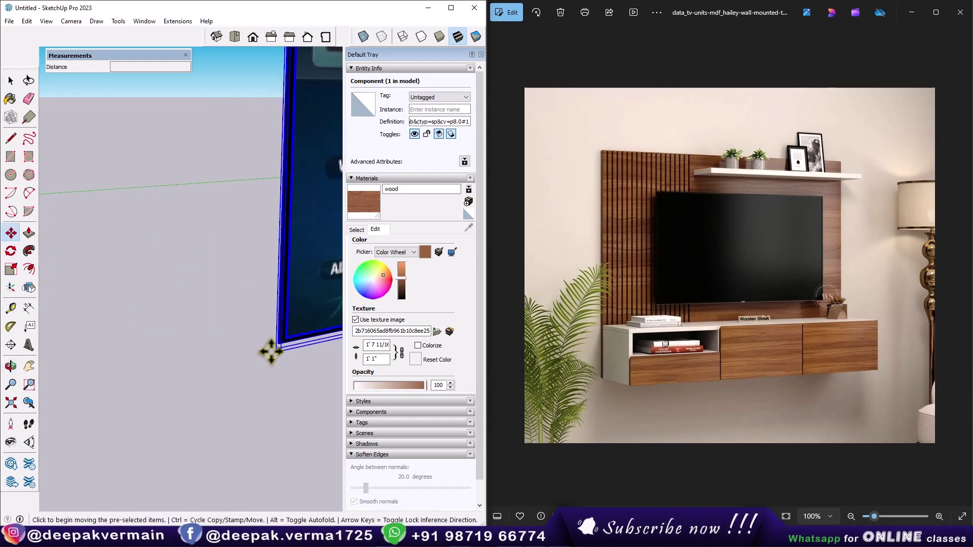
{"action": "scroll", "coordinate": [228, 339], "scroll_direction": "down", "scroll_amount": 5}
{"action": "scroll", "coordinate": [152, 284], "scroll_direction": "down", "scroll_amount": 3}
{"action": "left_click", "coordinate": [143, 271]}
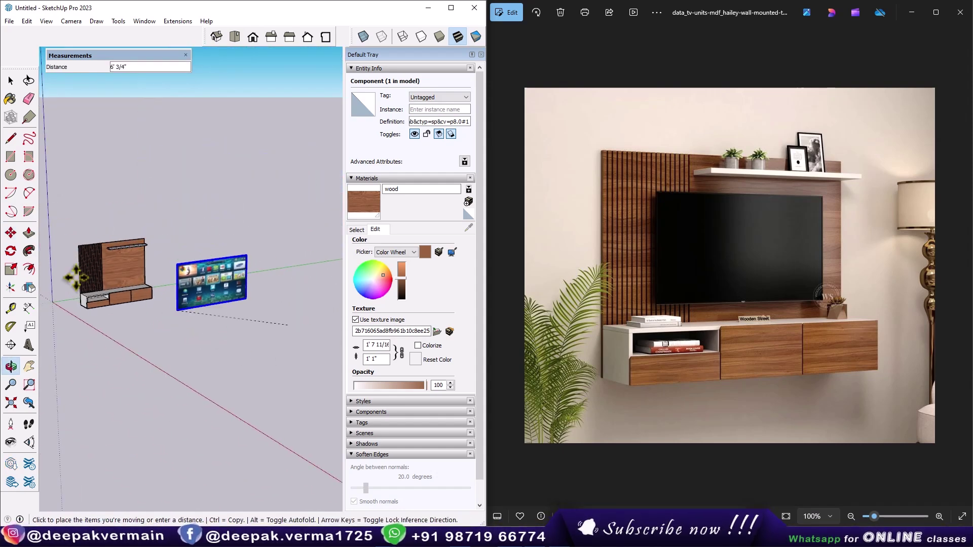
{"action": "scroll", "coordinate": [75, 278], "scroll_direction": "up", "scroll_amount": 3}
{"action": "left_click", "coordinate": [66, 284]}
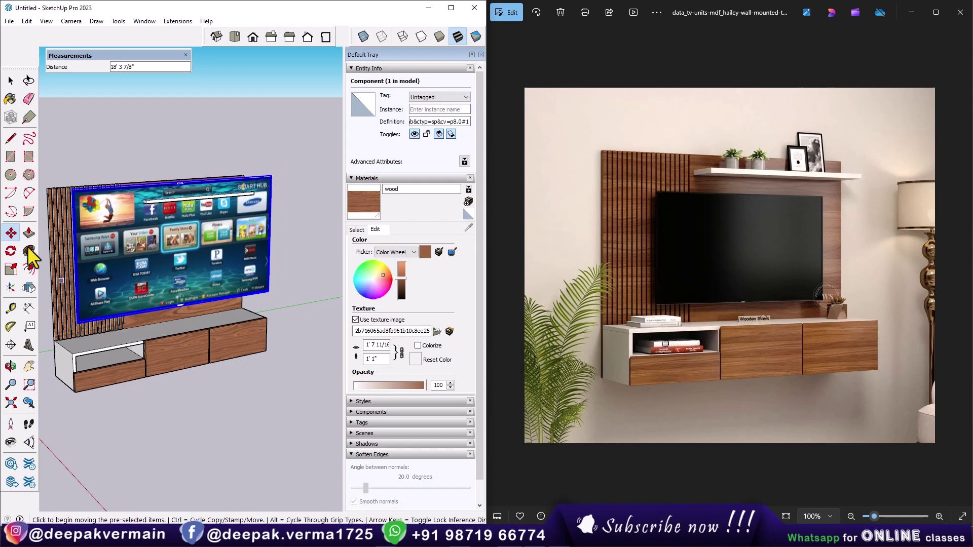
Scale the TV down uniformly to 0.86 and orbit to a near-front view.
{"action": "left_click", "coordinate": [10, 270]}
{"action": "left_click_drag", "start_coordinate": [277, 171], "coordinate": [229, 272]}
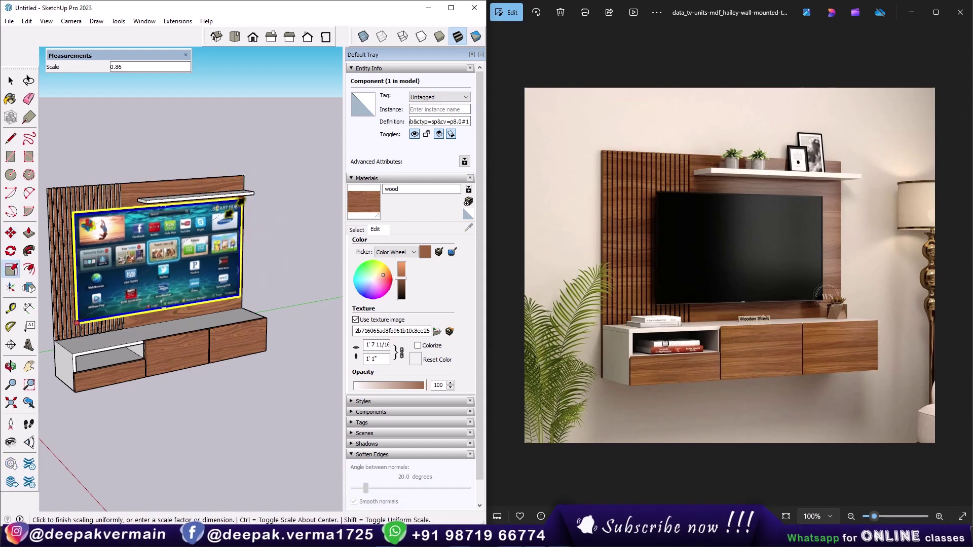
{"action": "middle_click_drag", "start_coordinate": [229, 272], "coordinate": [139, 69]}
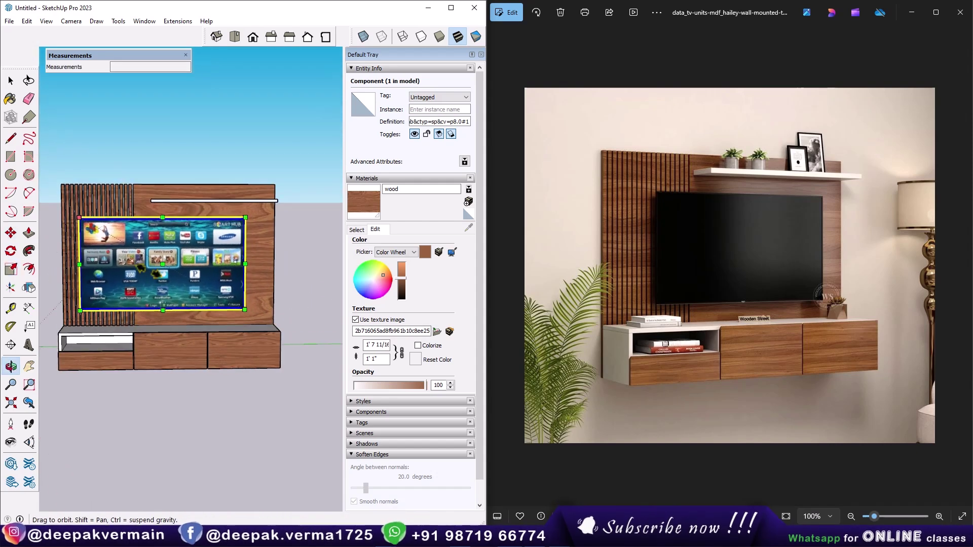
Search 3D Warehouse for 'book' and load the stack of books model.
{"action": "left_click", "coordinate": [165, 102]}
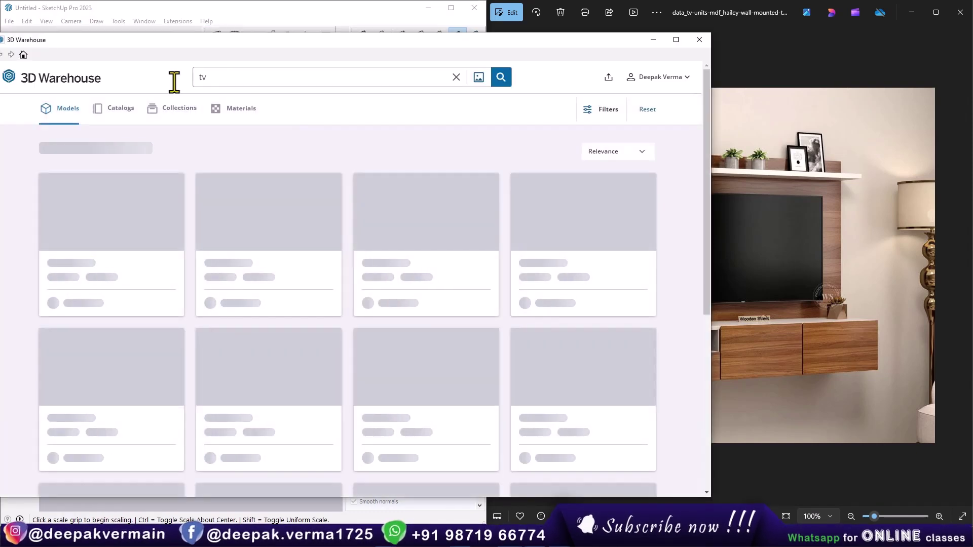
{"action": "type", "text": "ook"}
{"action": "key", "text": "Return"}
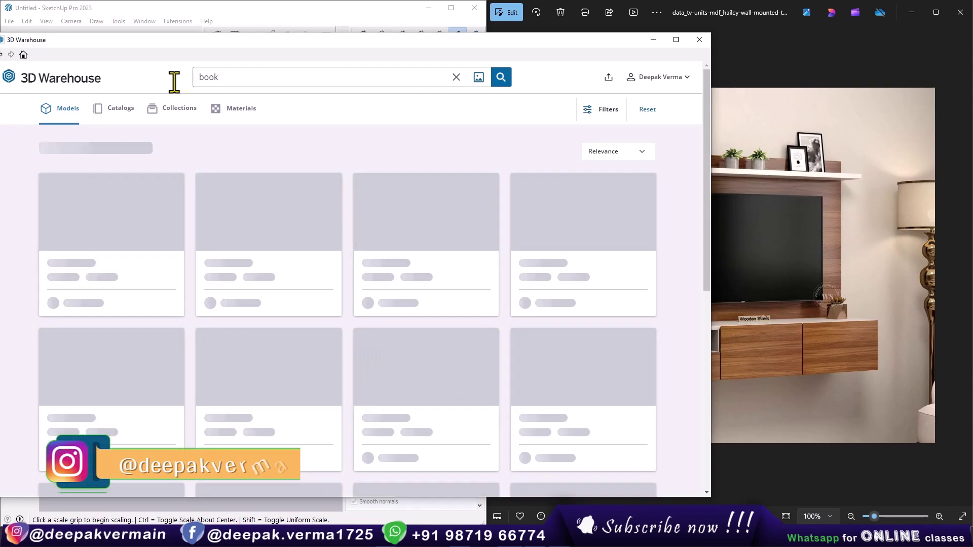
{"action": "scroll", "coordinate": [393, 372], "scroll_direction": "down", "scroll_amount": 4}
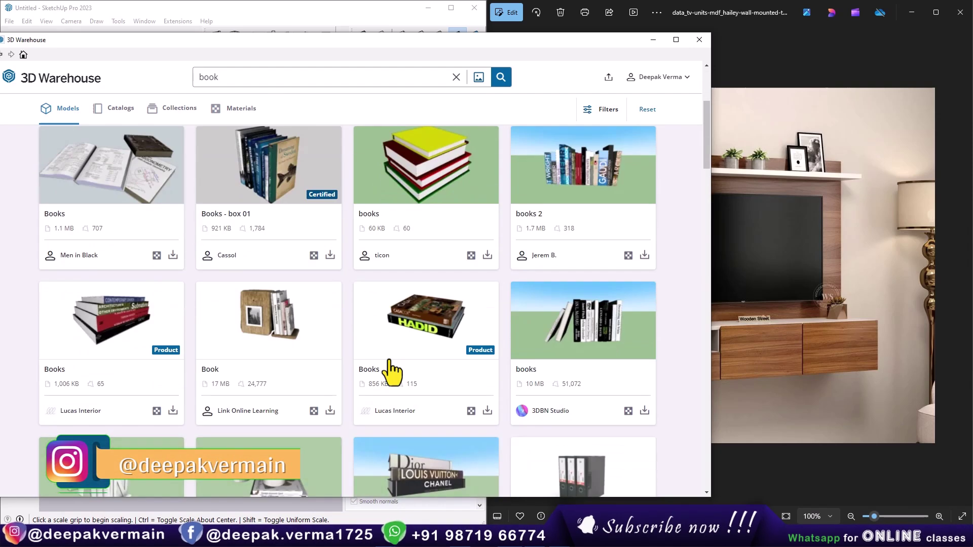
{"action": "scroll", "coordinate": [405, 367], "scroll_direction": "down", "scroll_amount": 2}
{"action": "left_click", "coordinate": [487, 464]}
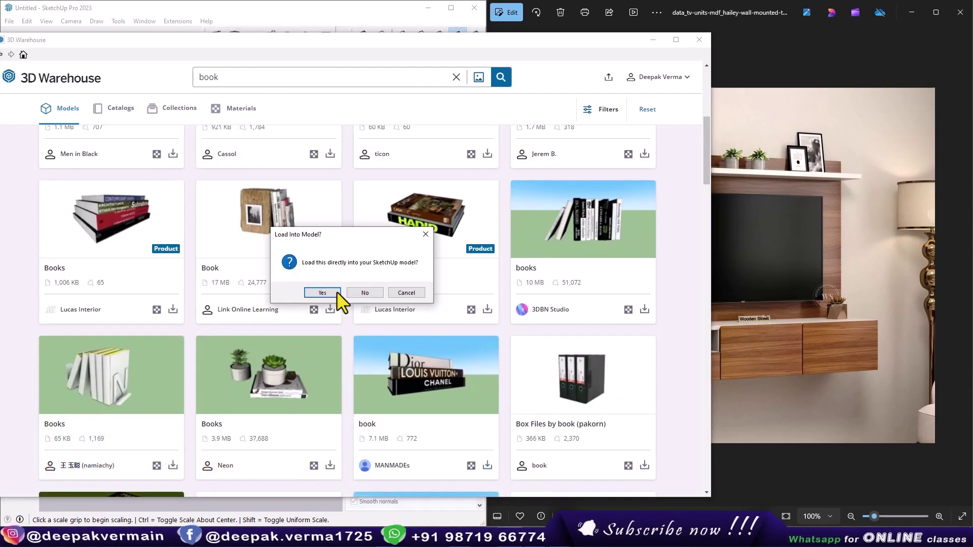
{"action": "left_click", "coordinate": [320, 291]}
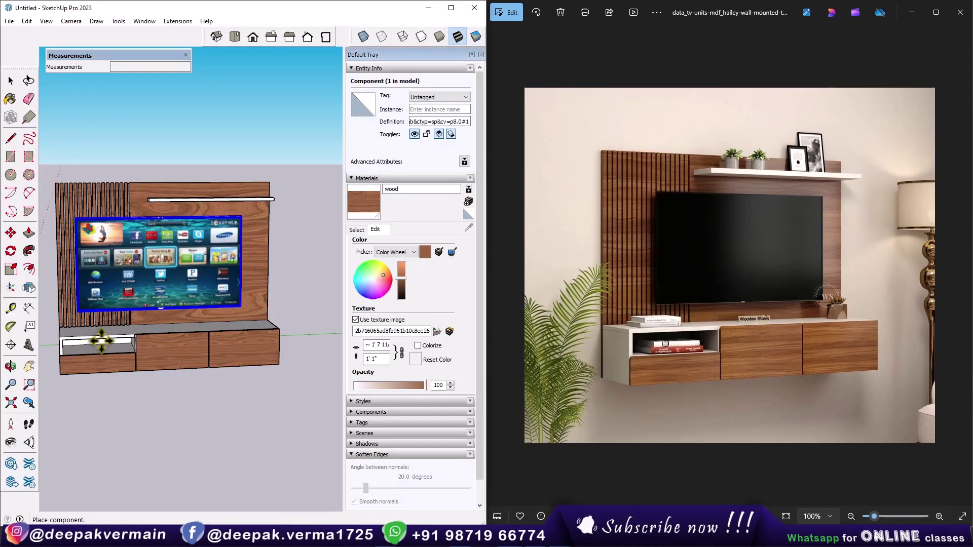
Place the books at the open shelf and rotate them exactly 90°.
{"action": "scroll", "coordinate": [102, 349], "scroll_direction": "down", "scroll_amount": 1}
{"action": "scroll", "coordinate": [61, 345], "scroll_direction": "up", "scroll_amount": 3}
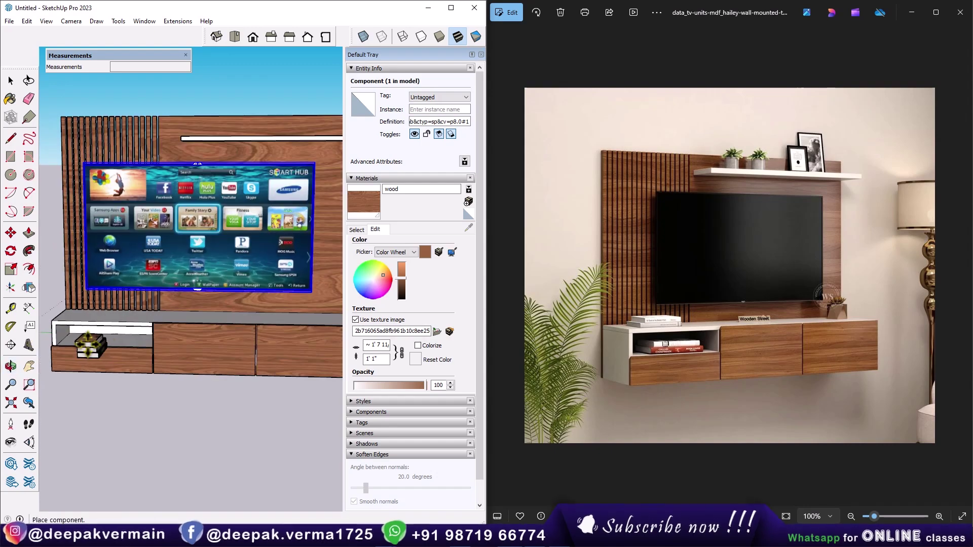
{"action": "scroll", "coordinate": [100, 335], "scroll_direction": "up", "scroll_amount": 3}
{"action": "left_click", "coordinate": [103, 332]}
{"action": "scroll", "coordinate": [101, 325], "scroll_direction": "up", "scroll_amount": 2}
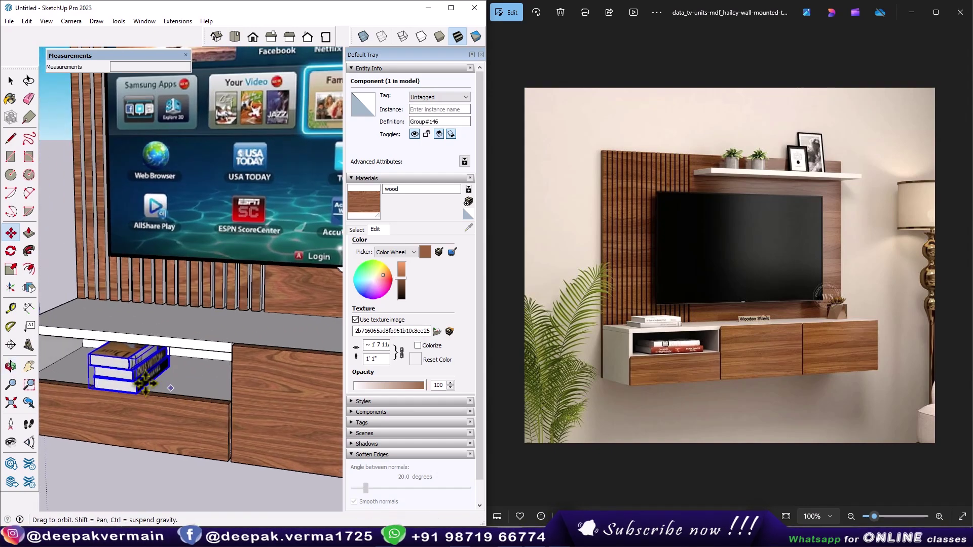
{"action": "scroll", "coordinate": [91, 314], "scroll_direction": "up", "scroll_amount": 2}
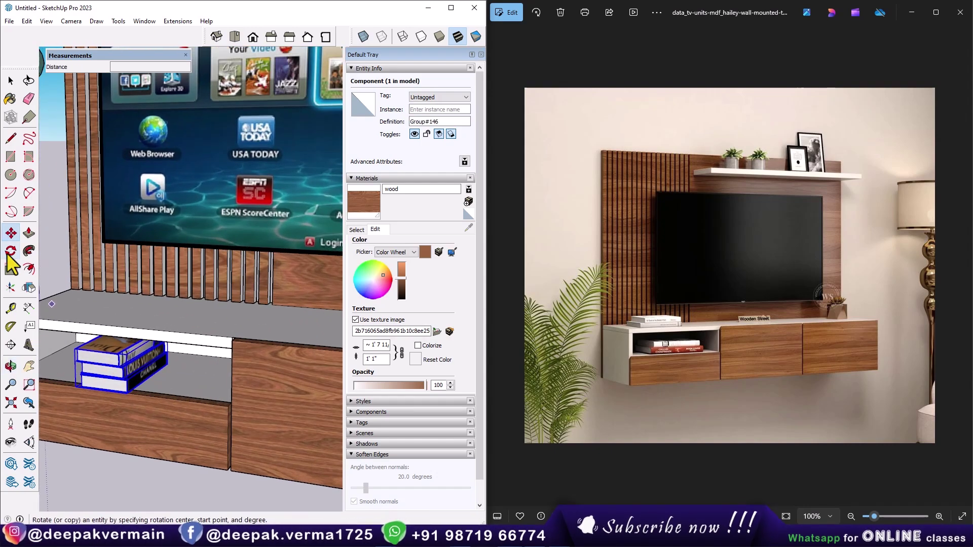
{"action": "left_click", "coordinate": [199, 381]}
{"action": "type", "text": "90"}
{"action": "key", "text": "Return"}
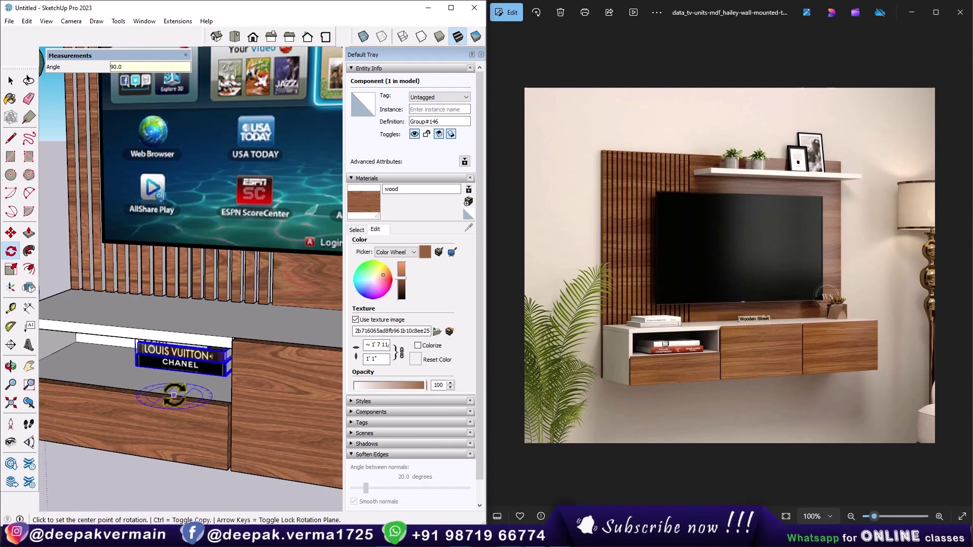
Slide the books left into the open shelf and check their position.
{"action": "key", "text": "m"}
{"action": "scroll", "coordinate": [198, 385], "scroll_direction": "up", "scroll_amount": 2}
{"action": "left_click_drag", "start_coordinate": [252, 373], "coordinate": [117, 359]}
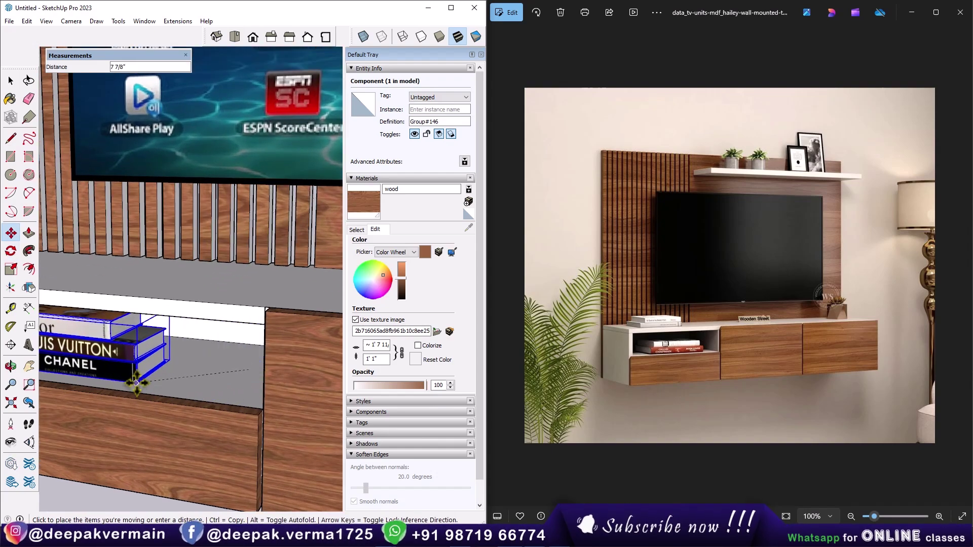
{"action": "scroll", "coordinate": [117, 360], "scroll_direction": "down", "scroll_amount": 2}
{"action": "mouse_move", "coordinate": [117, 360]}
{"action": "middle_mouse_down"}
{"action": "mouse_move", "coordinate": [247, 379]}
{"action": "mouse_move", "coordinate": [62, 6]}
{"action": "middle_mouse_up"}
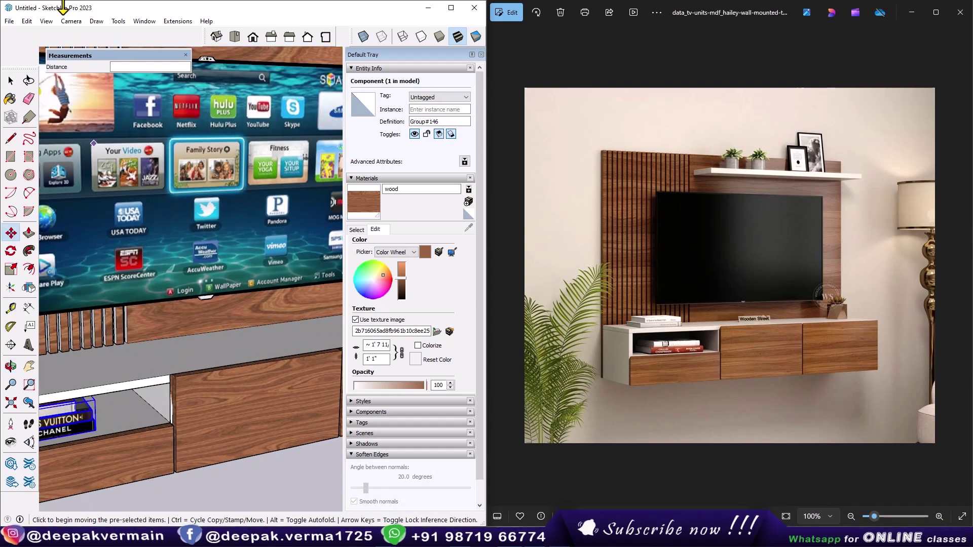
{"action": "left_click", "coordinate": [144, 21]}
{"action": "left_click", "coordinate": [162, 99]}
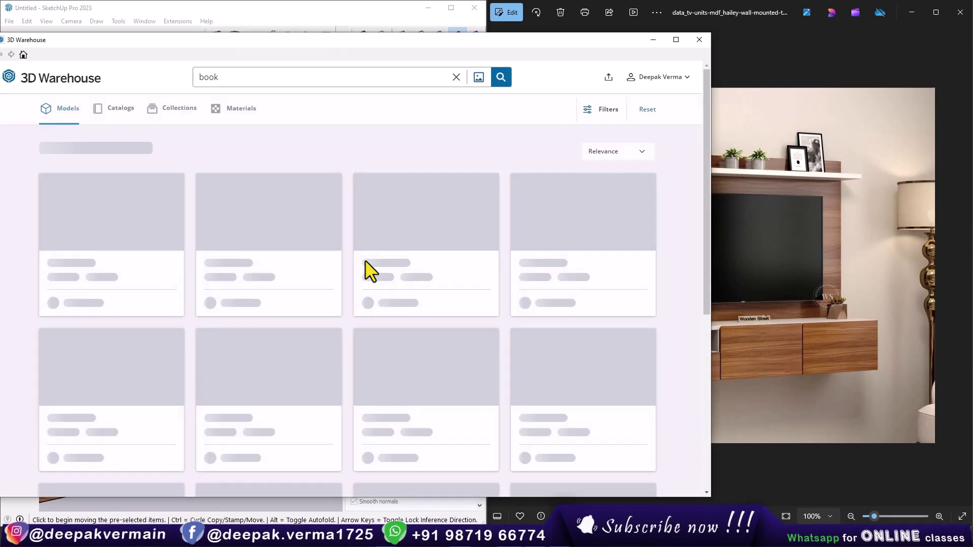
Download the potted succulents-on-books model and load it into the scene.
{"action": "scroll", "coordinate": [372, 277], "scroll_direction": "down", "scroll_amount": 2}
{"action": "scroll", "coordinate": [354, 284], "scroll_direction": "down", "scroll_amount": 2}
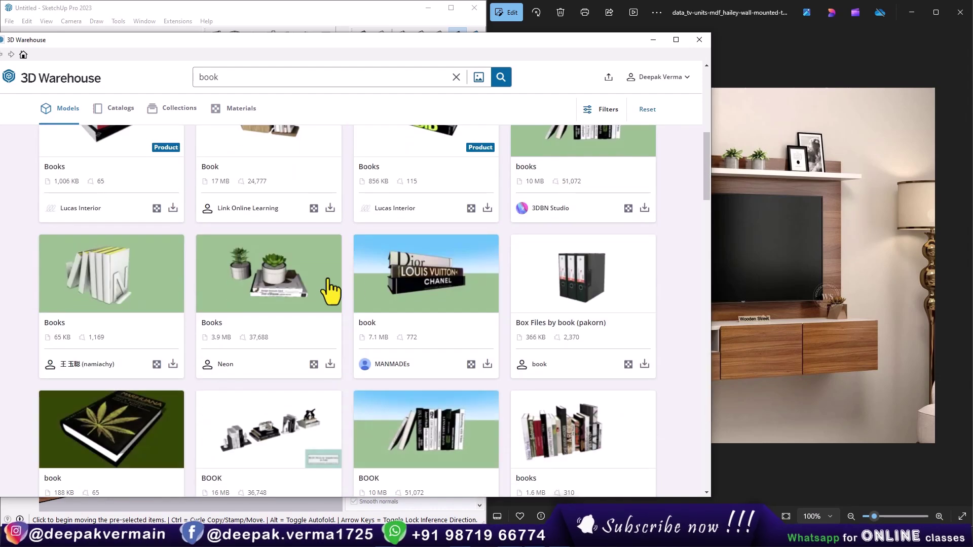
{"action": "scroll", "coordinate": [327, 299], "scroll_direction": "down", "scroll_amount": 2}
{"action": "left_click", "coordinate": [330, 262]}
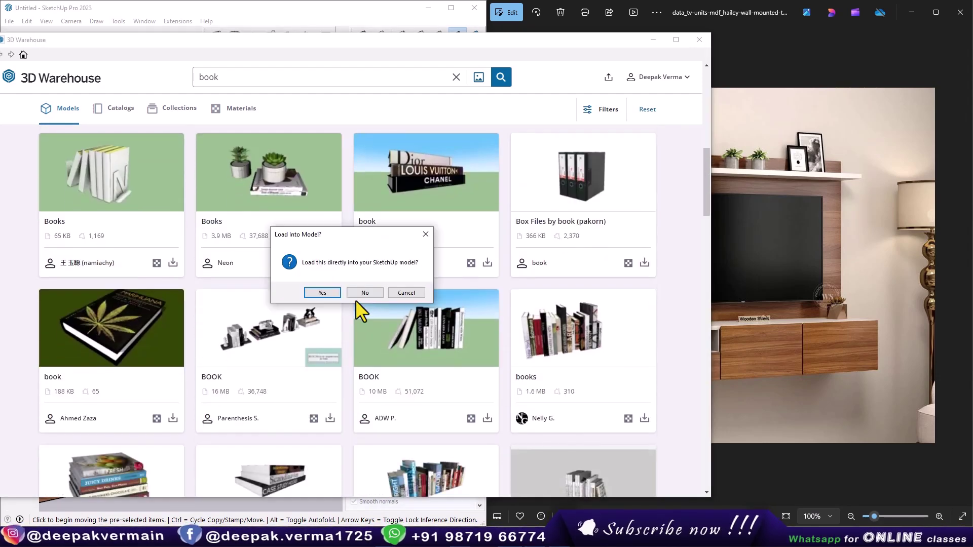
{"action": "left_click", "coordinate": [329, 296]}
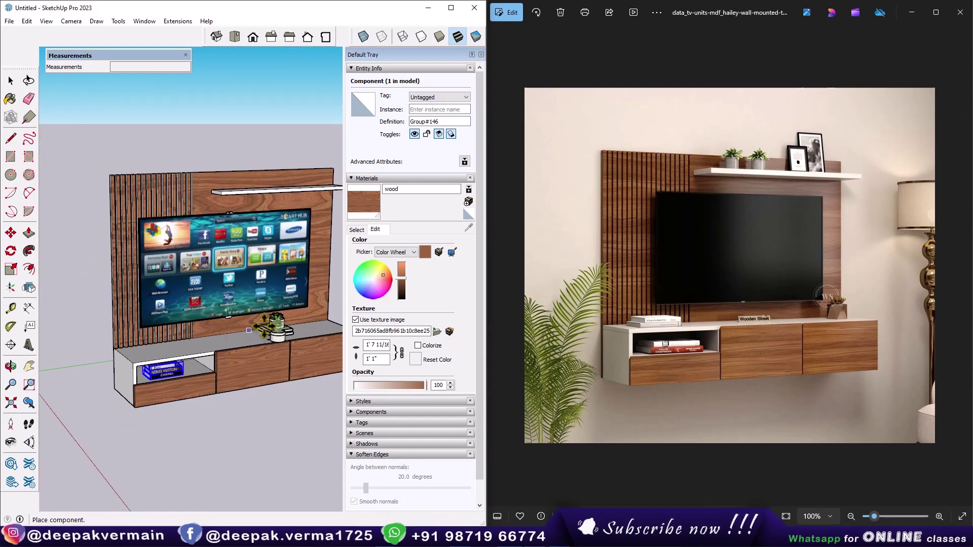
Place the succulents on the right of the cabinet top, rotated 90° to face forward.
{"action": "scroll", "coordinate": [248, 330], "scroll_direction": "up", "scroll_amount": 2}
{"action": "scroll", "coordinate": [203, 349], "scroll_direction": "up", "scroll_amount": 4}
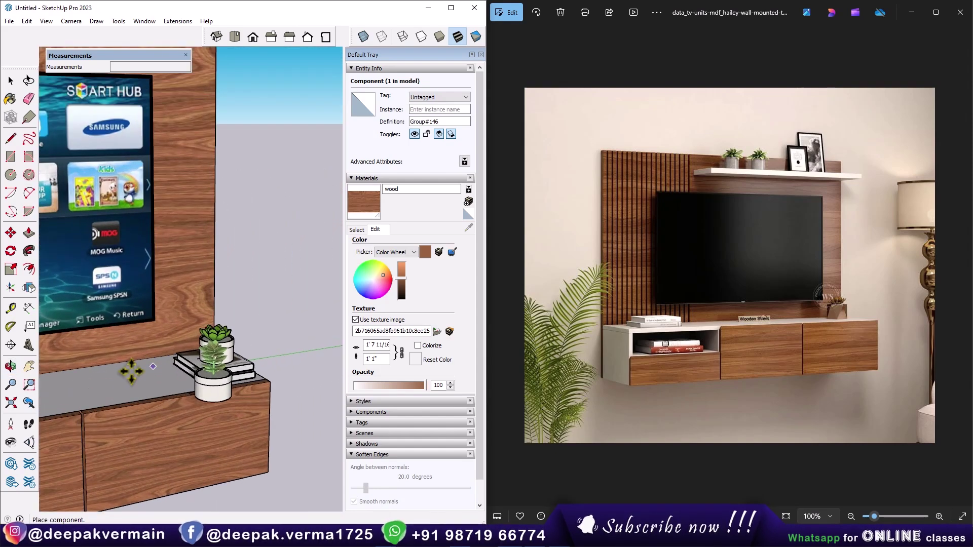
{"action": "left_click", "coordinate": [218, 373]}
{"action": "middle_click_drag", "start_coordinate": [218, 372], "coordinate": [152, 355]}
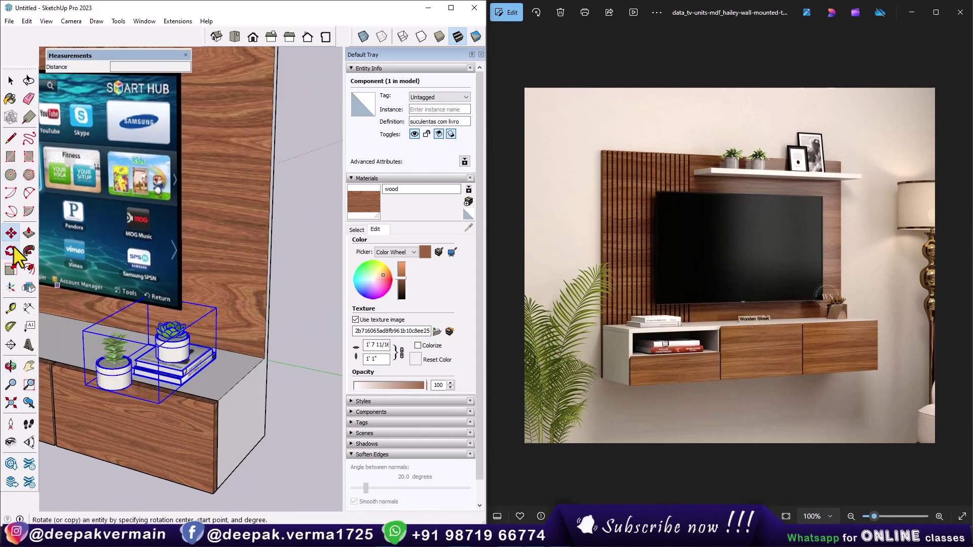
{"action": "left_click", "coordinate": [223, 361]}
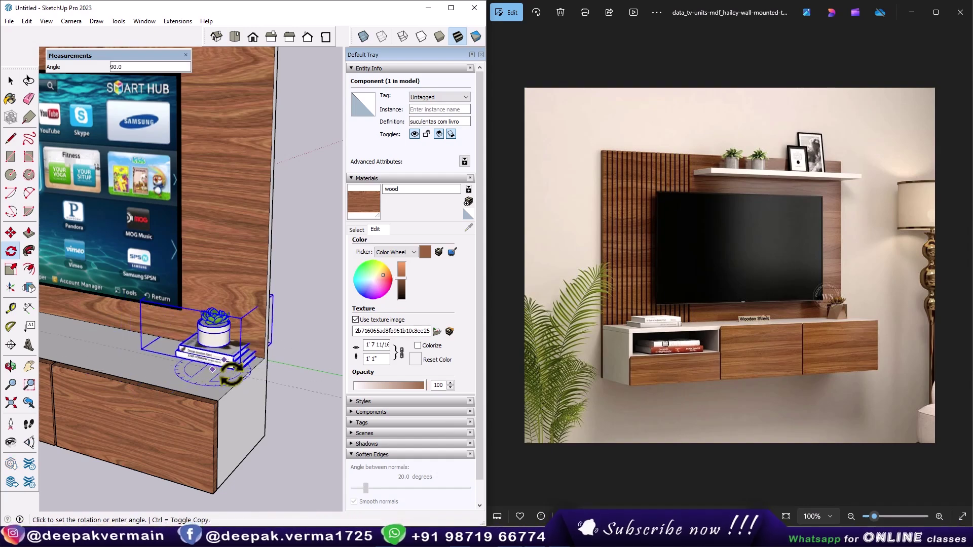
{"action": "mouse_move", "coordinate": [172, 378]}
{"action": "middle_mouse_down"}
{"action": "mouse_move", "coordinate": [276, 384]}
{"action": "mouse_move", "coordinate": [220, 391]}
{"action": "middle_mouse_up"}
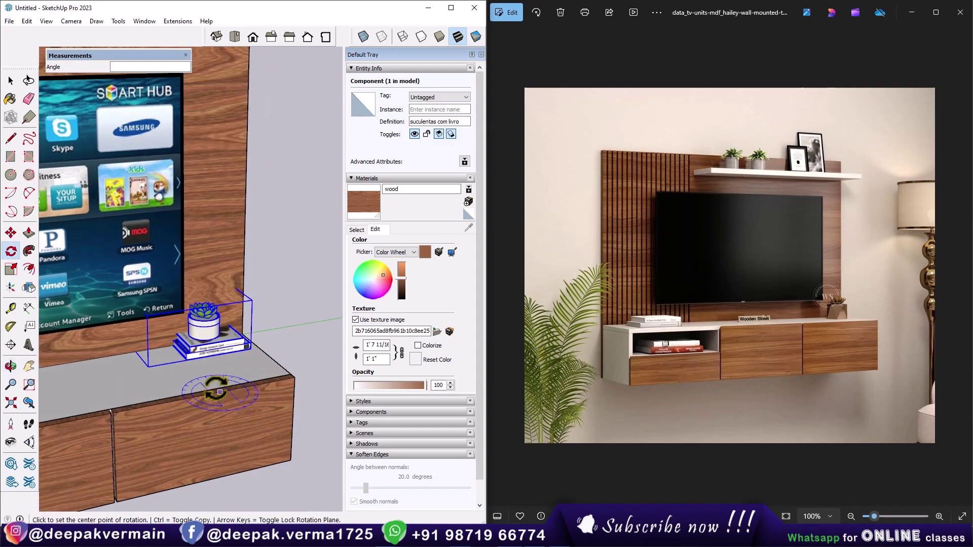
{"action": "left_click", "coordinate": [172, 377]}
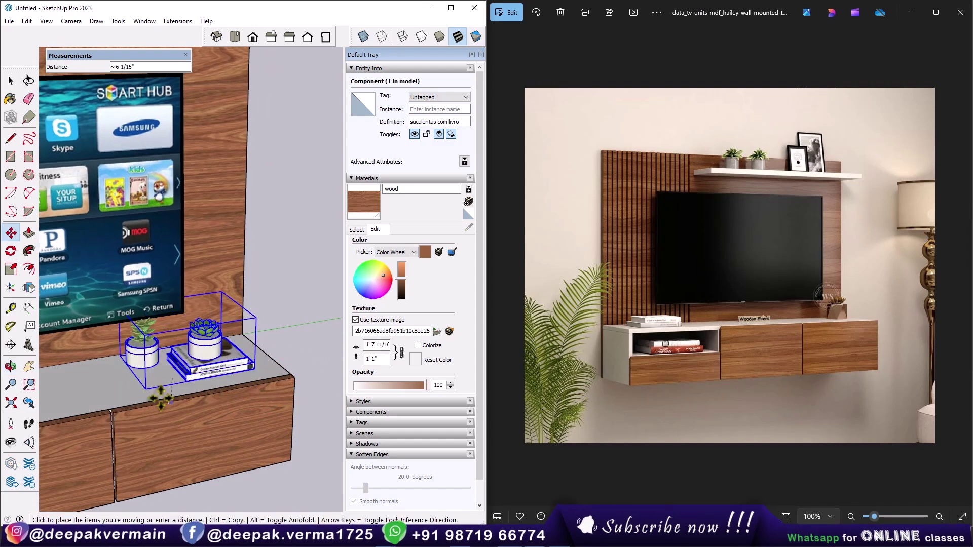
{"action": "middle_click_drag", "start_coordinate": [78, 383], "coordinate": [108, 390]}
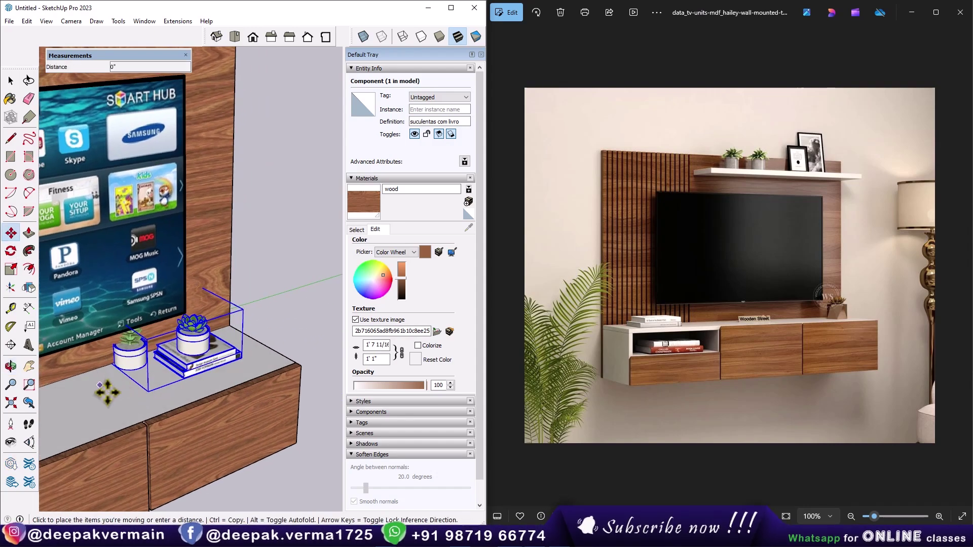
{"action": "scroll", "coordinate": [95, 404], "scroll_direction": "down", "scroll_amount": 5}
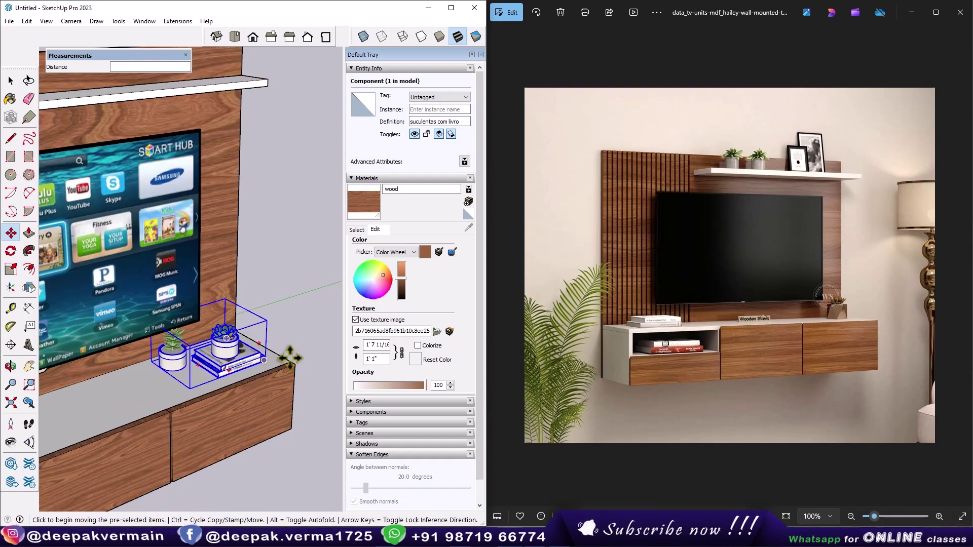
{"action": "left_click", "coordinate": [149, 24]}
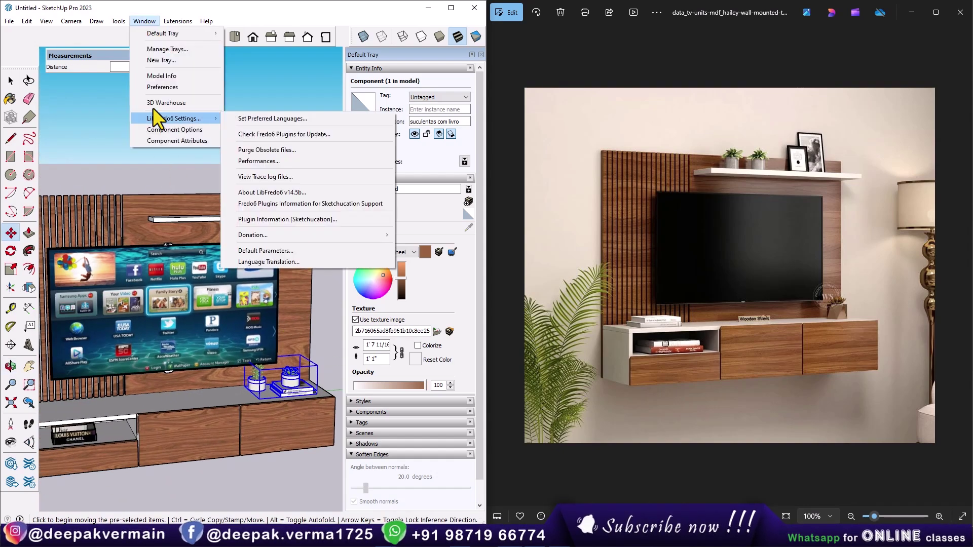
Search 3D Warehouse for 'frame' and load a picture frame model into the scene.
{"action": "left_click", "coordinate": [167, 102]}
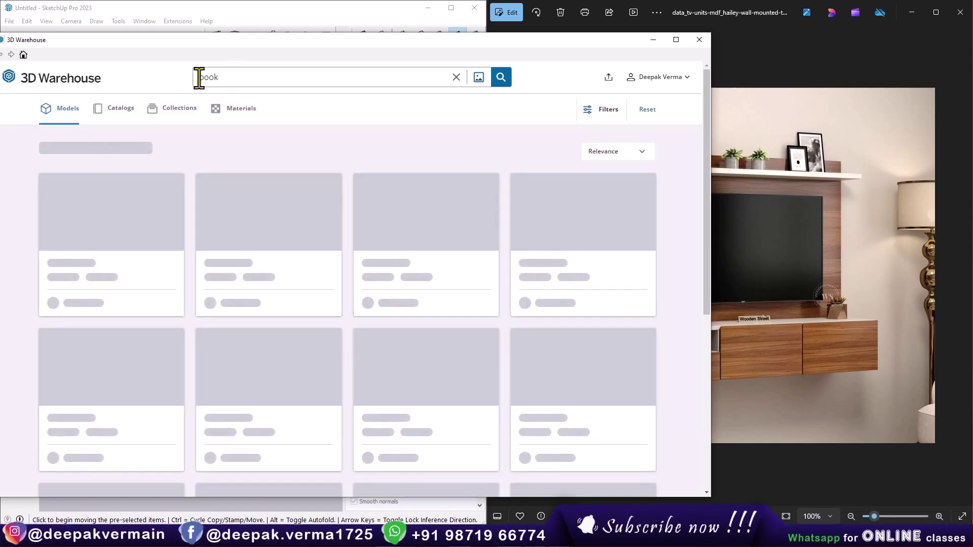
{"action": "double_click", "coordinate": [199, 78]}
{"action": "type", "text": "frame"}
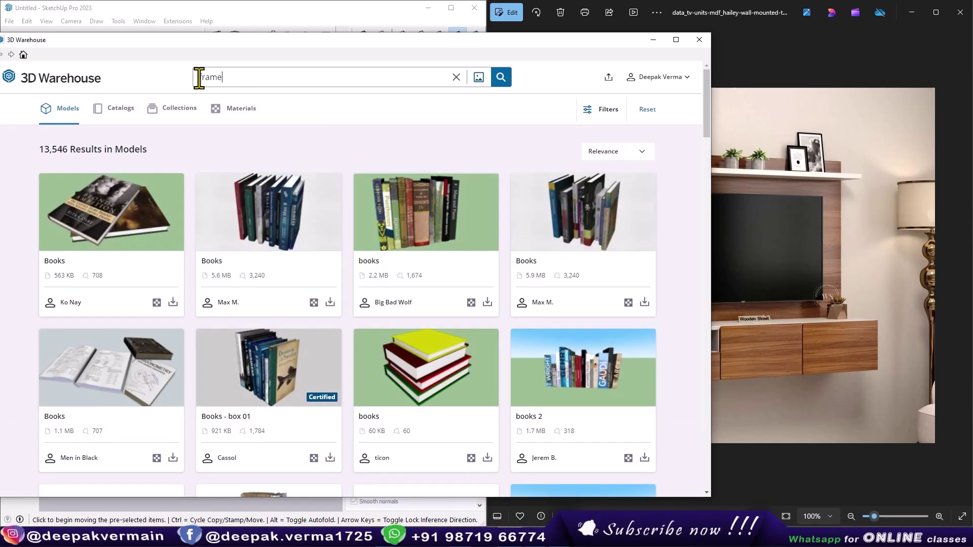
{"action": "key", "text": "Return"}
{"action": "scroll", "coordinate": [264, 253], "scroll_direction": "down", "scroll_amount": 8}
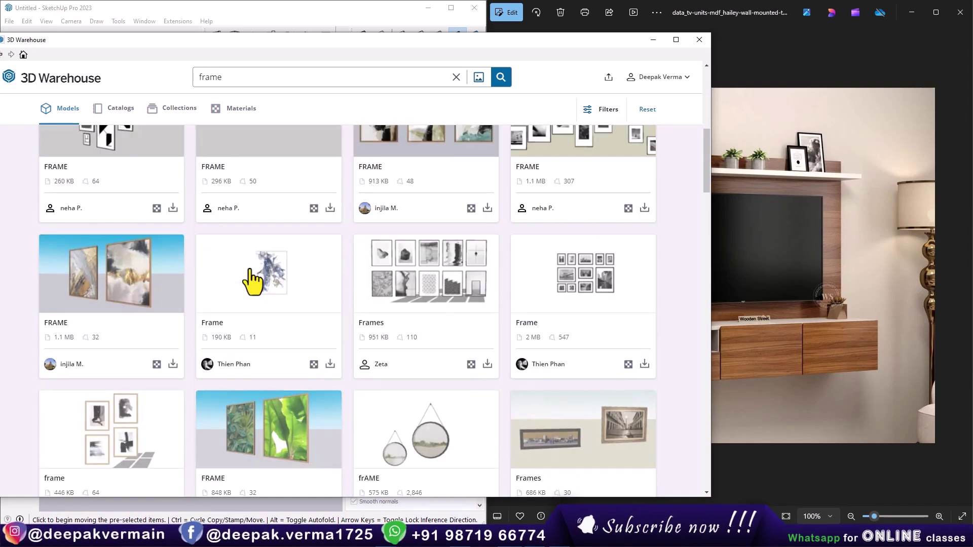
{"action": "scroll", "coordinate": [249, 270], "scroll_direction": "down", "scroll_amount": 4}
{"action": "scroll", "coordinate": [246, 264], "scroll_direction": "down", "scroll_amount": 4}
{"action": "scroll", "coordinate": [246, 263], "scroll_direction": "down", "scroll_amount": 3}
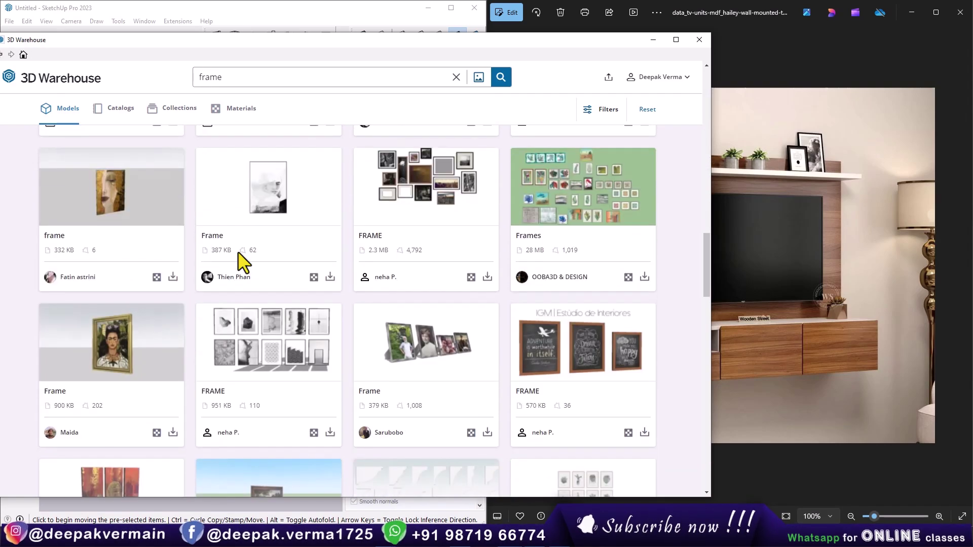
{"action": "left_click", "coordinate": [330, 277]}
{"action": "left_click", "coordinate": [318, 293]}
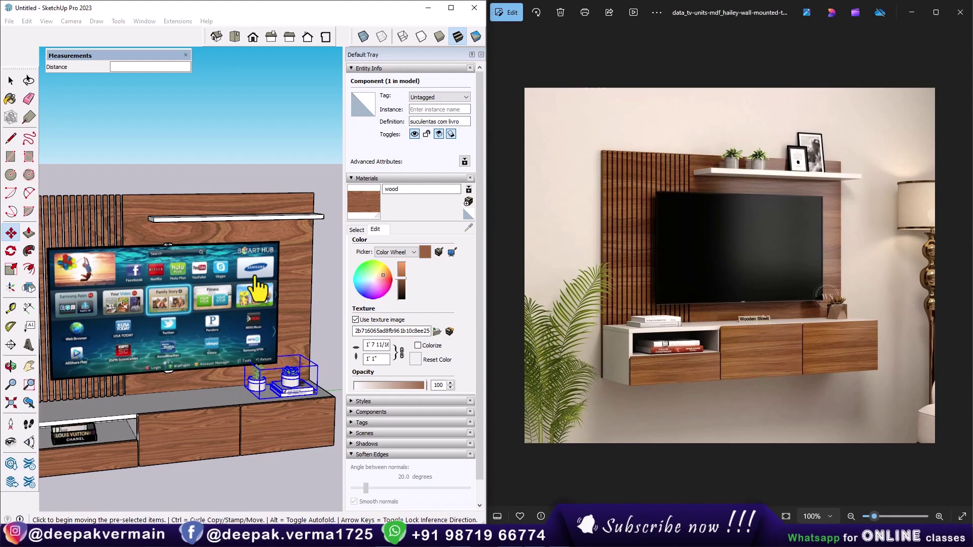
Rotate the picture frame 90° so it stands upright.
{"action": "middle_click_drag", "start_coordinate": [190, 200], "coordinate": [217, 217]}
{"action": "scroll", "coordinate": [151, 238], "scroll_direction": "down", "scroll_amount": 3}
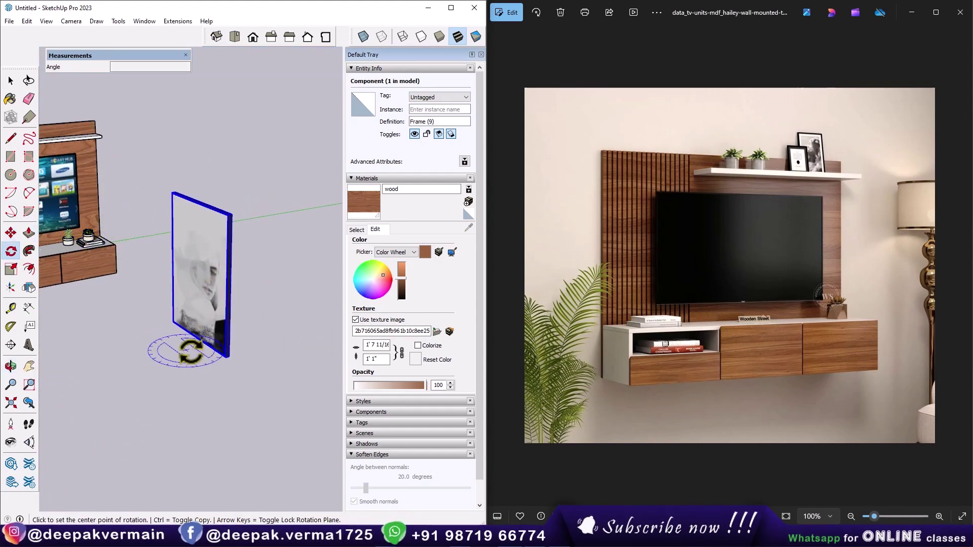
{"action": "left_click", "coordinate": [276, 327]}
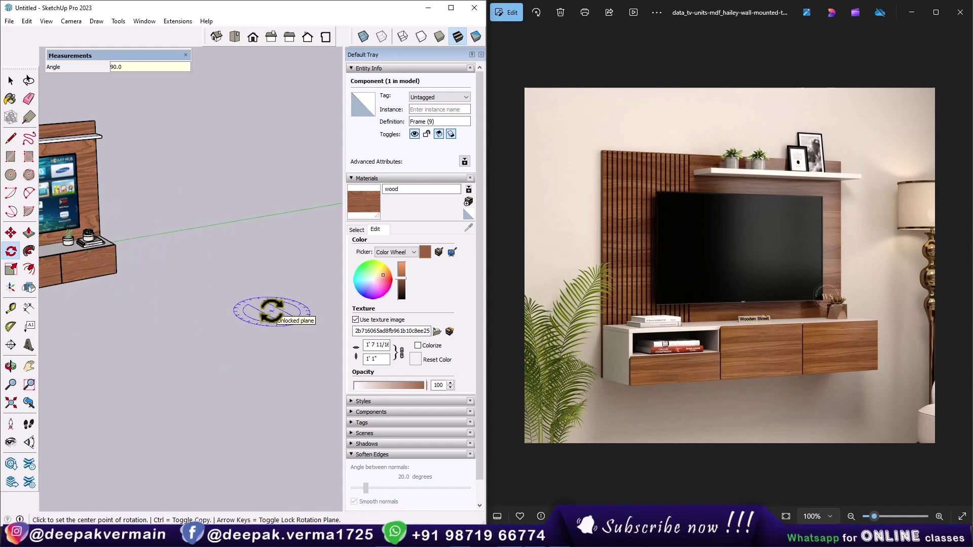
{"action": "scroll", "coordinate": [131, 357], "scroll_direction": "down", "scroll_amount": 2}
{"action": "scroll", "coordinate": [217, 382], "scroll_direction": "down", "scroll_amount": 2}
{"action": "scroll", "coordinate": [201, 354], "scroll_direction": "up", "scroll_amount": 5}
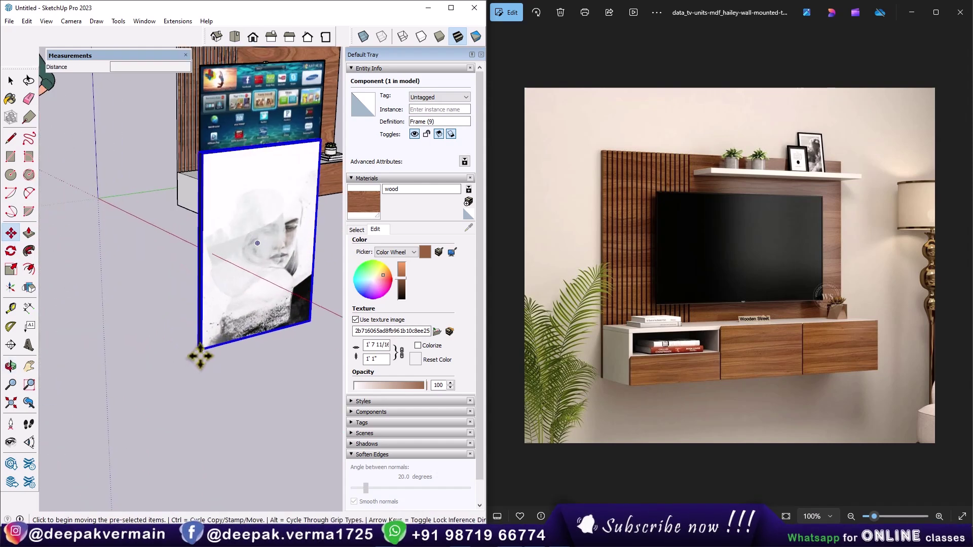
{"action": "scroll", "coordinate": [186, 349], "scroll_direction": "up", "scroll_amount": 2}
Move the upright frame onto the top wall shelf.
{"action": "left_click", "coordinate": [196, 347]}
{"action": "scroll", "coordinate": [196, 347], "scroll_direction": "down", "scroll_amount": 3}
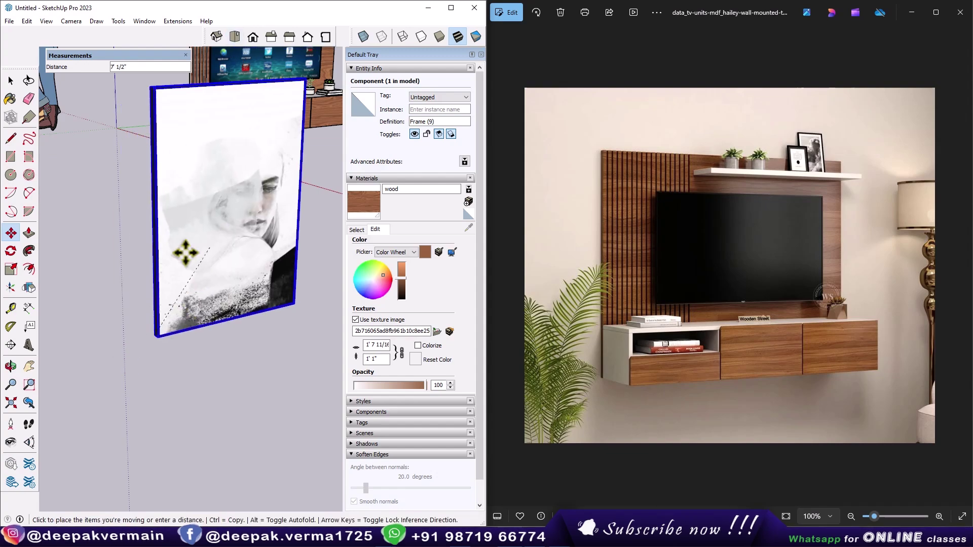
{"action": "scroll", "coordinate": [167, 272], "scroll_direction": "up", "scroll_amount": 1}
{"action": "scroll", "coordinate": [167, 272], "scroll_direction": "up", "scroll_amount": 3}
{"action": "scroll", "coordinate": [253, 304], "scroll_direction": "up", "scroll_amount": 2}
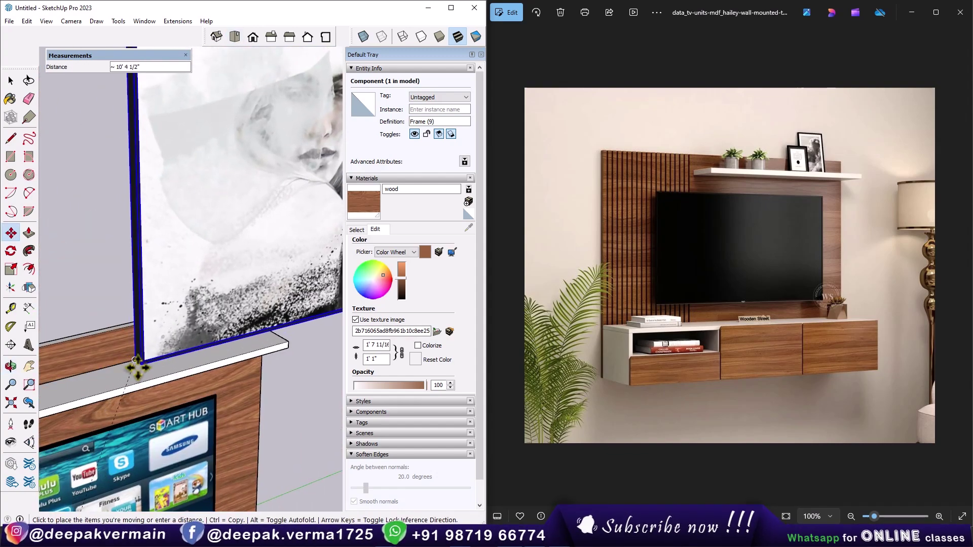
{"action": "left_click", "coordinate": [134, 361]}
Scale the frame down proportionally from its corner to fit the shelf.
{"action": "scroll", "coordinate": [130, 380], "scroll_direction": "down", "scroll_amount": 2}
{"action": "scroll", "coordinate": [131, 380], "scroll_direction": "down", "scroll_amount": 1}
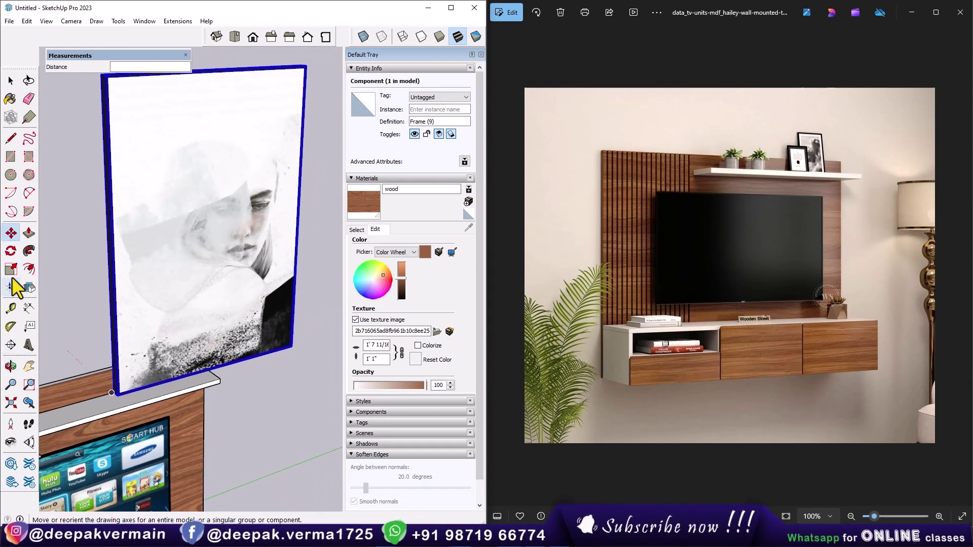
{"action": "left_click", "coordinate": [10, 269]}
{"action": "scroll", "coordinate": [286, 208], "scroll_direction": "down", "scroll_amount": 1}
{"action": "left_click", "coordinate": [274, 112]}
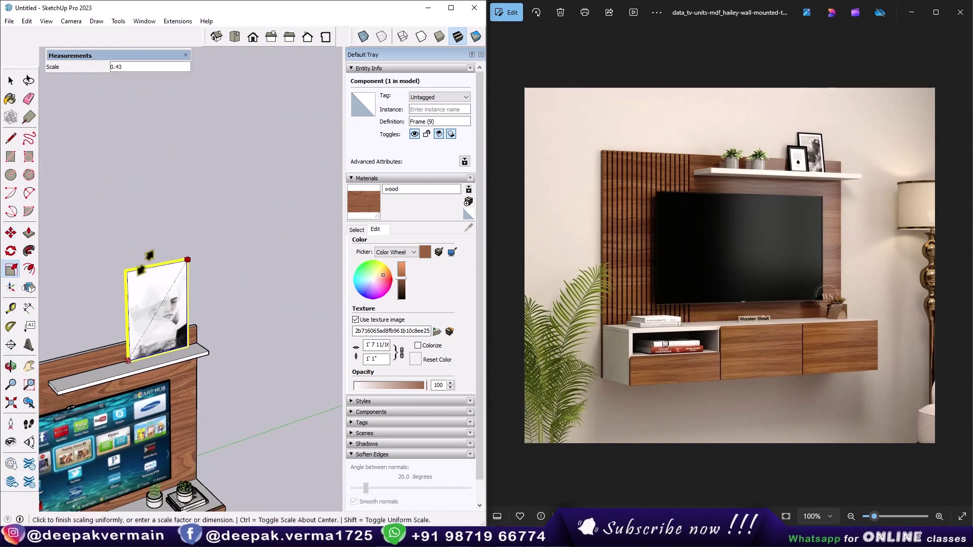
Slide the scaled frame along the shelf panel.
{"action": "scroll", "coordinate": [122, 371], "scroll_direction": "up", "scroll_amount": 2}
{"action": "scroll", "coordinate": [152, 367], "scroll_direction": "up", "scroll_amount": 2}
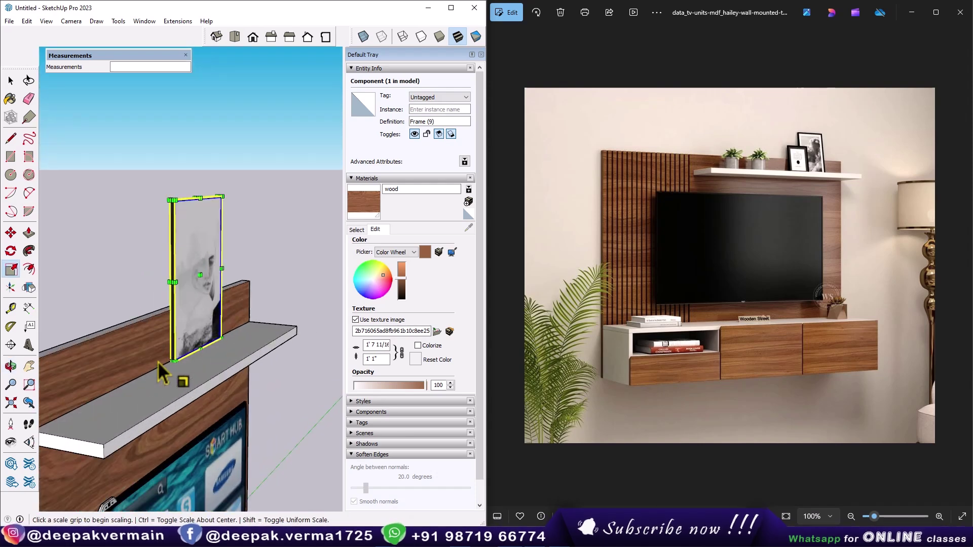
{"action": "scroll", "coordinate": [163, 370], "scroll_direction": "up", "scroll_amount": 2}
{"action": "key", "text": "m"}
{"action": "left_click_drag", "start_coordinate": [178, 389], "coordinate": [195, 393]}
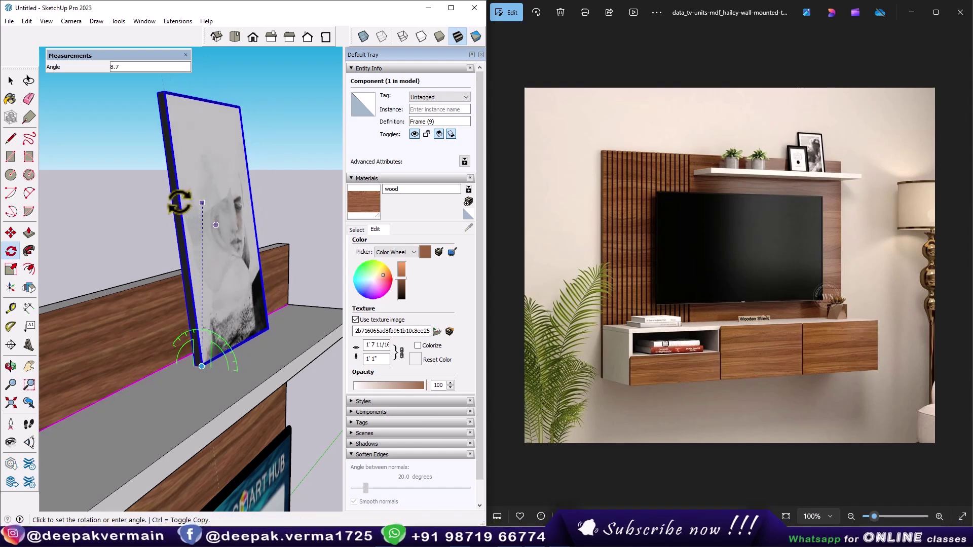
Make a copy of the picture frame beside the original on the shelf.
{"action": "scroll", "coordinate": [206, 336], "scroll_direction": "up", "scroll_amount": 3}
{"action": "key", "text": "m"}
{"action": "key", "text": "ctrl"}
{"action": "left_click", "coordinate": [195, 387]}
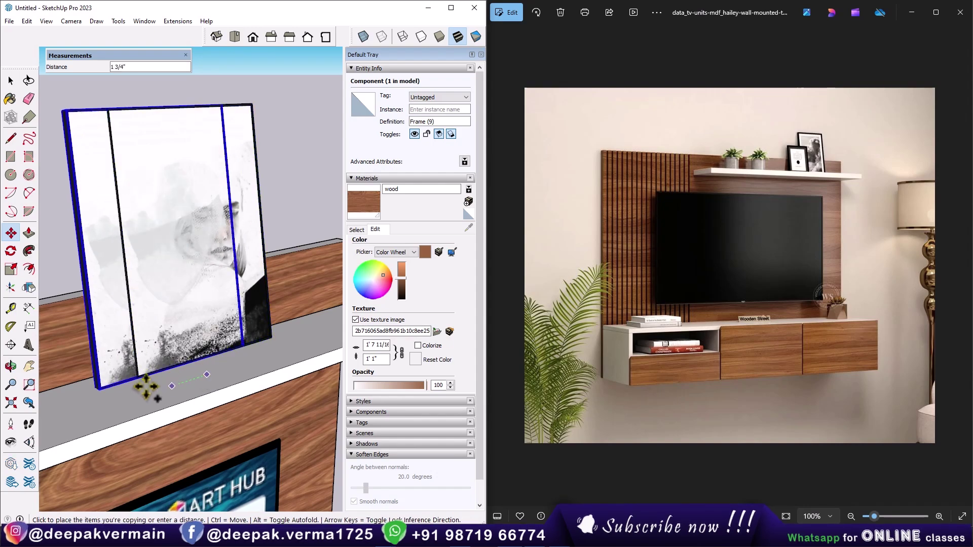
{"action": "left_click", "coordinate": [102, 404]}
{"action": "middle_click_drag", "start_coordinate": [97, 403], "coordinate": [237, 411]}
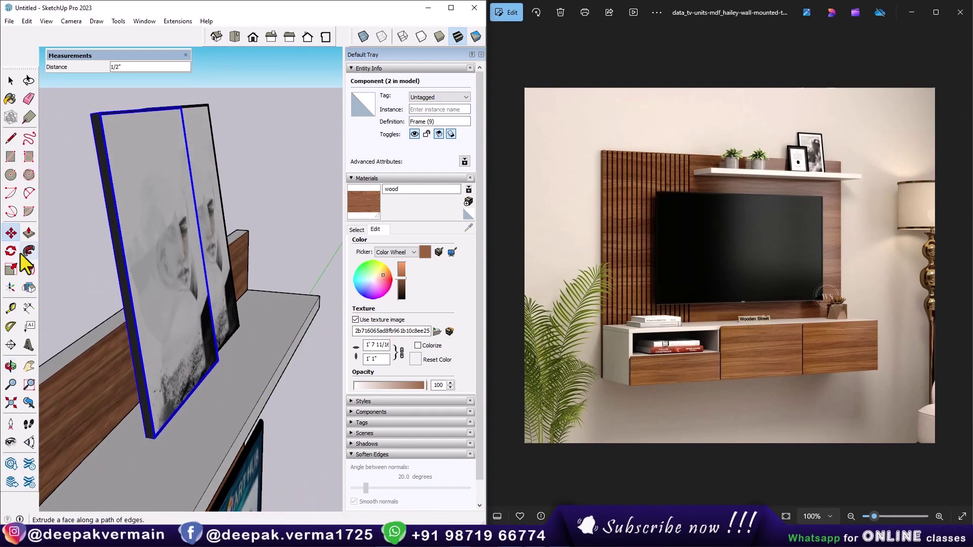
Scale the frame copy down to 0.58 from its top corner.
{"action": "left_click", "coordinate": [11, 269]}
{"action": "left_click", "coordinate": [183, 107]}
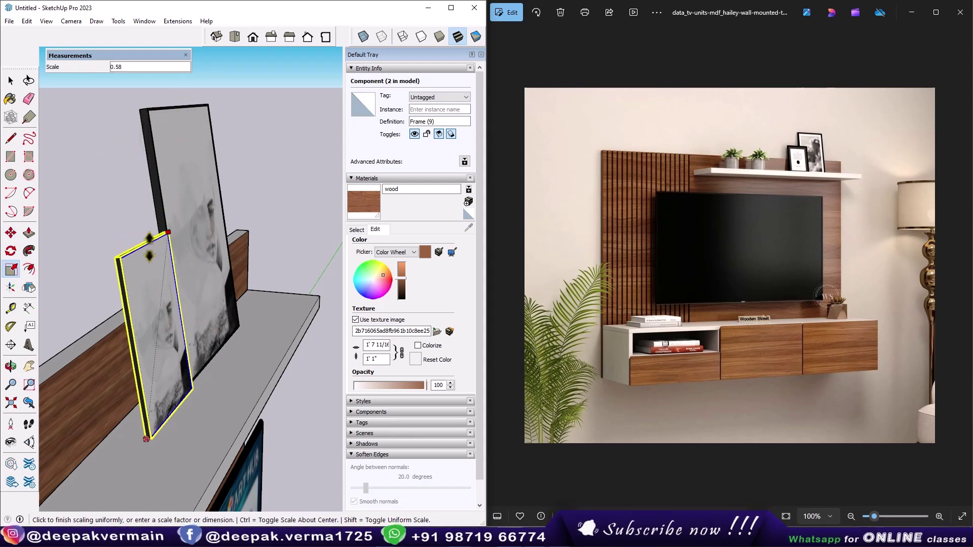
{"action": "left_click", "coordinate": [256, 366]}
{"action": "scroll", "coordinate": [144, 382], "scroll_direction": "up", "scroll_amount": 3}
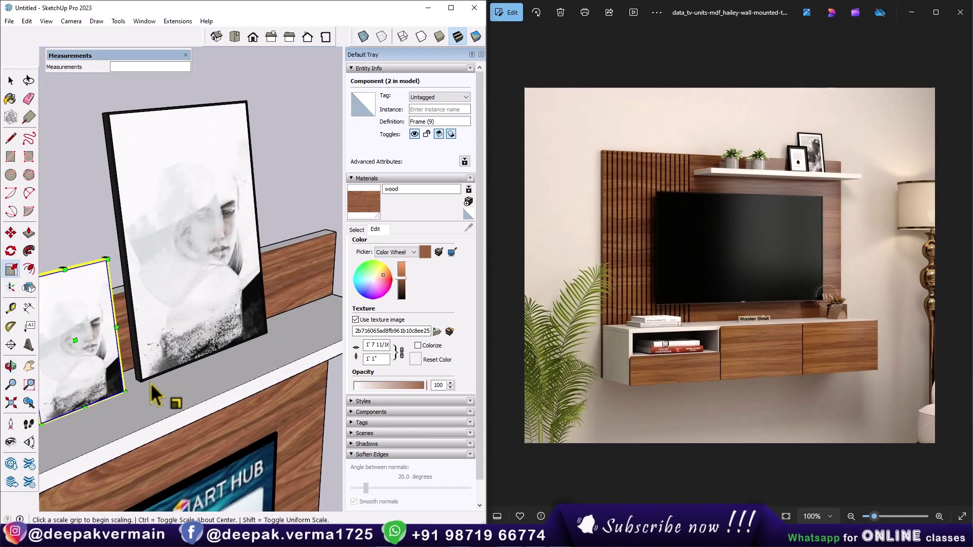
Move the small frame onto the shelf in front of the larger frame.
{"action": "key", "text": "m"}
{"action": "left_click", "coordinate": [133, 409]}
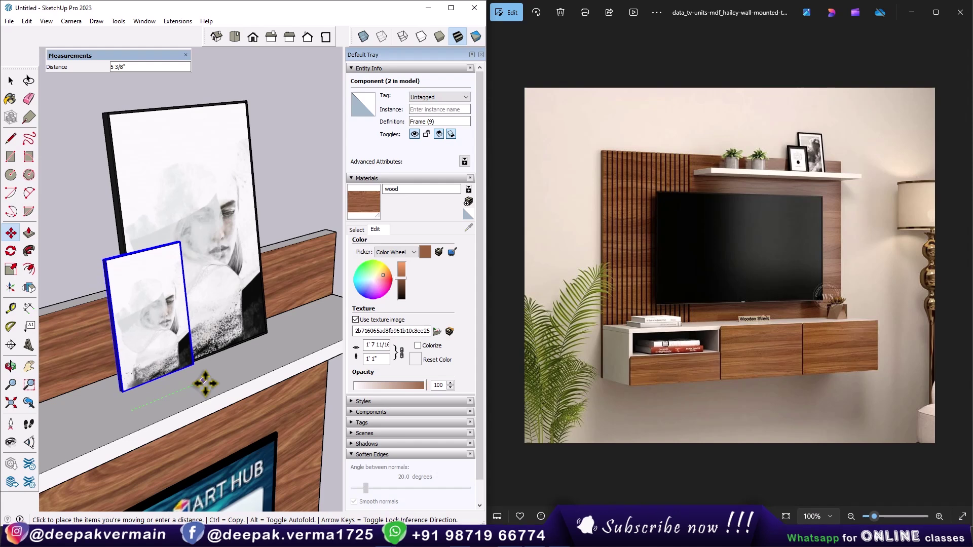
{"action": "left_click", "coordinate": [204, 384]}
{"action": "scroll", "coordinate": [200, 384], "scroll_direction": "down", "scroll_amount": 3}
{"action": "key", "text": "space"}
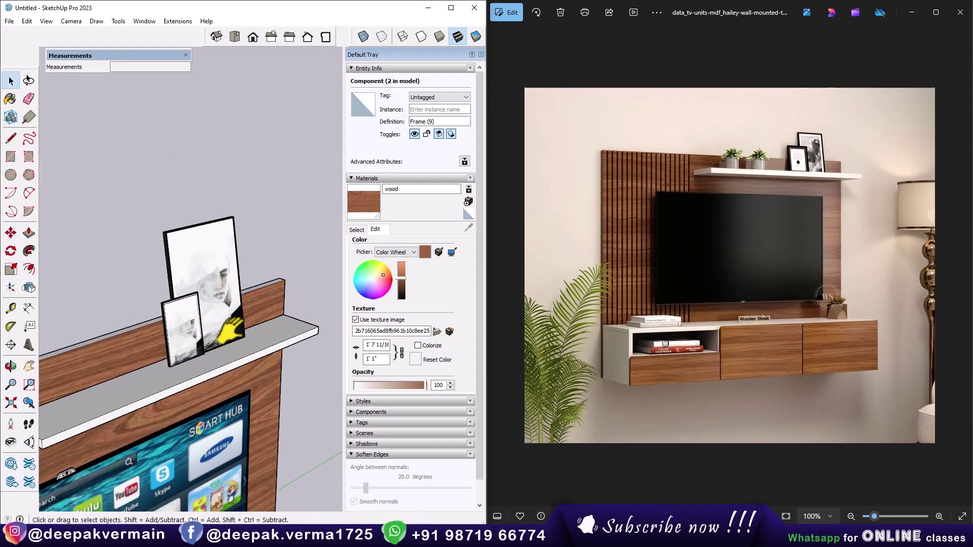
{"action": "left_click", "coordinate": [144, 21]}
Search 3D Warehouse for 'decor' and load the two-pot succulent model into the scene.
{"action": "left_click", "coordinate": [154, 103]}
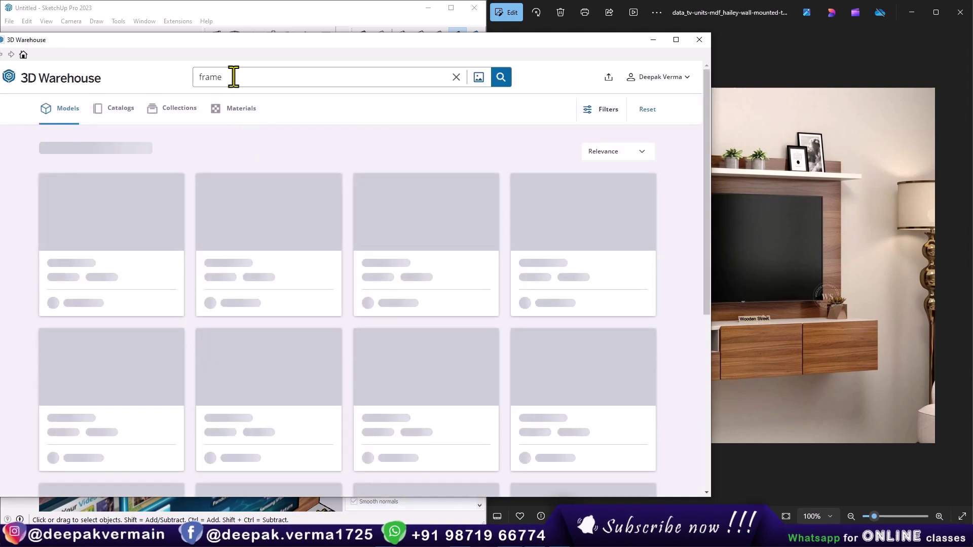
{"action": "type", "text": "decor"}
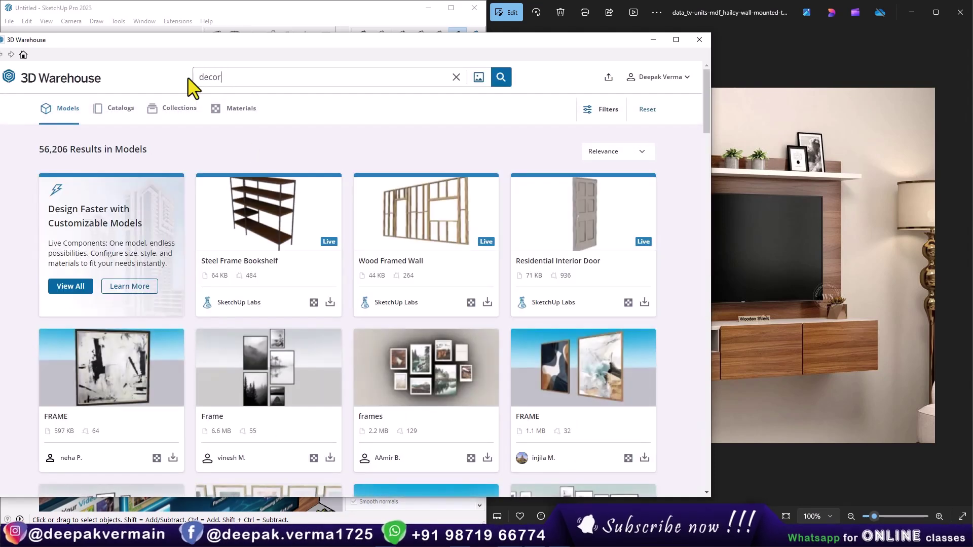
{"action": "key", "text": "Return"}
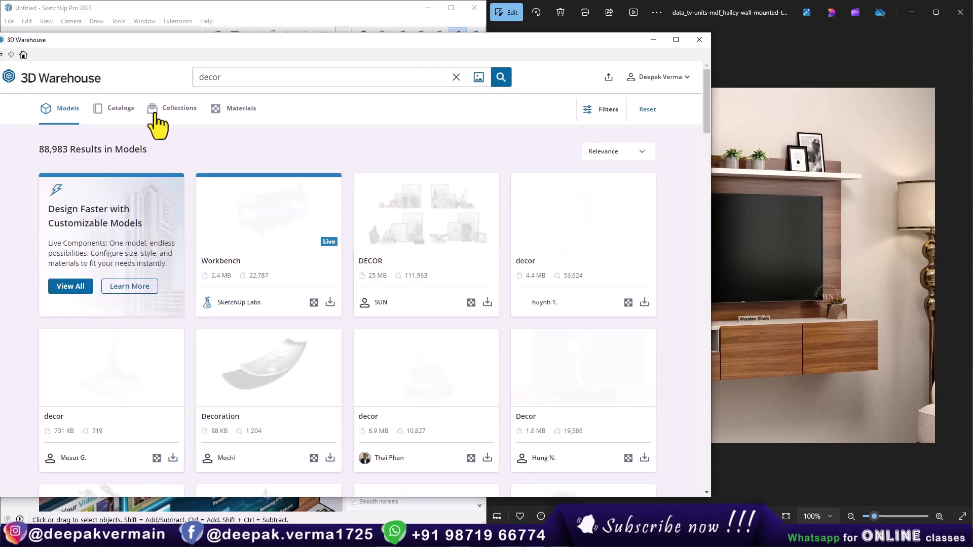
{"action": "scroll", "coordinate": [252, 242], "scroll_direction": "down", "scroll_amount": 2}
{"action": "scroll", "coordinate": [612, 303], "scroll_direction": "down", "scroll_amount": 4}
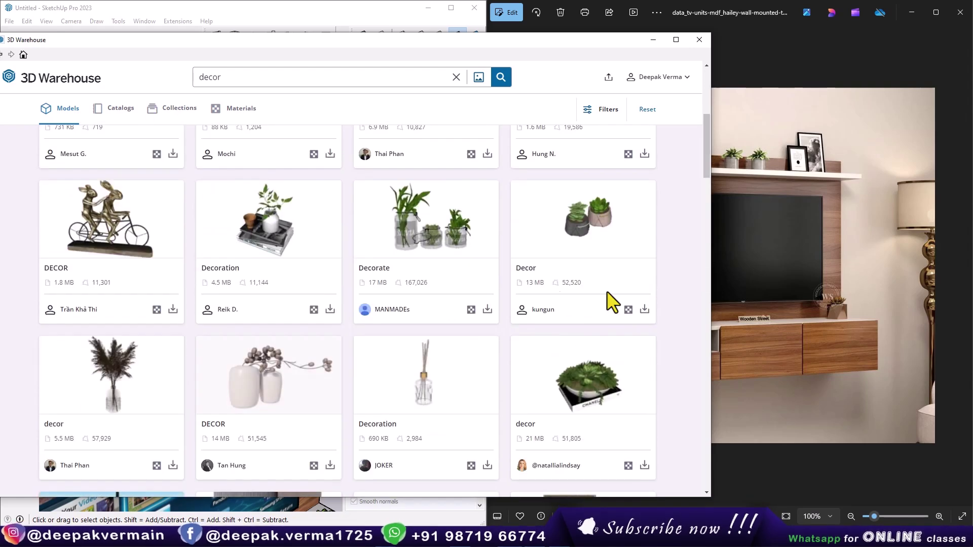
{"action": "left_click", "coordinate": [644, 310]}
{"action": "left_click", "coordinate": [321, 290]}
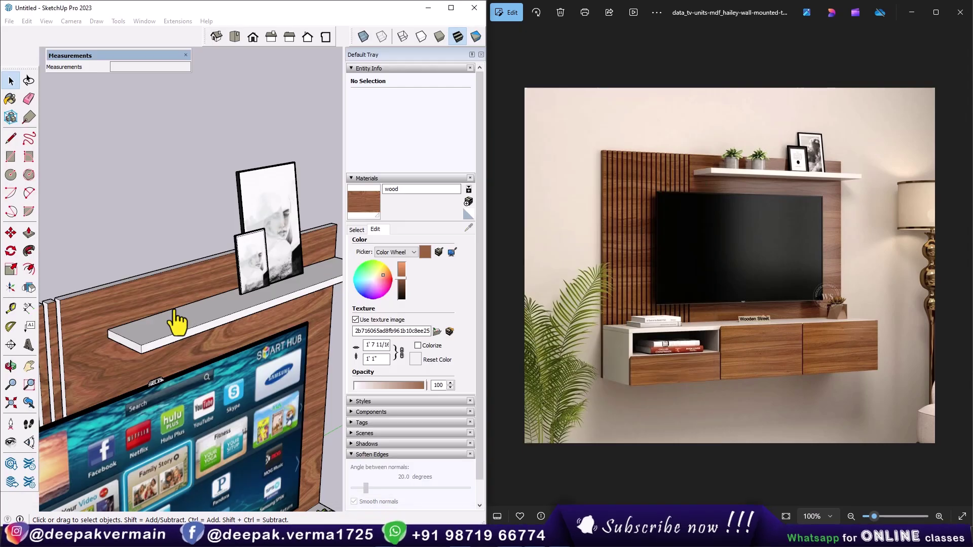
Drop the succulents onto the top shelf and rotate them 90° to face forward.
{"action": "middle_click_drag", "start_coordinate": [174, 322], "coordinate": [130, 319]}
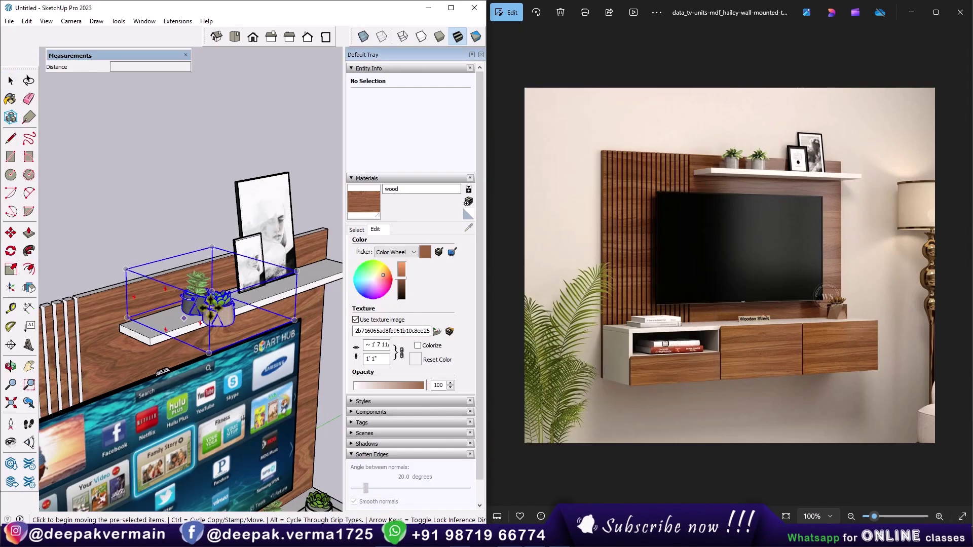
{"action": "left_click", "coordinate": [213, 304]}
{"action": "scroll", "coordinate": [212, 304], "scroll_direction": "up", "scroll_amount": 2}
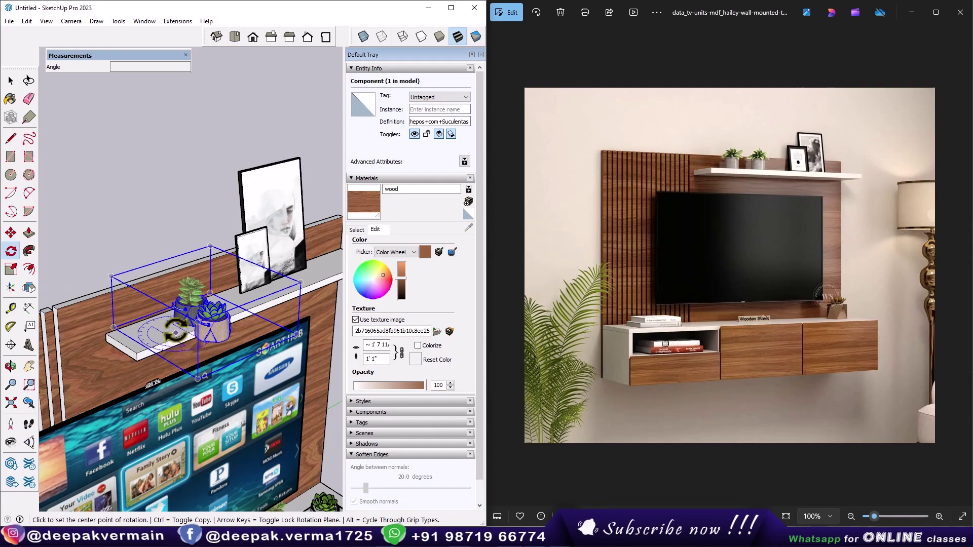
{"action": "left_click", "coordinate": [236, 304]}
{"action": "key", "text": "Return"}
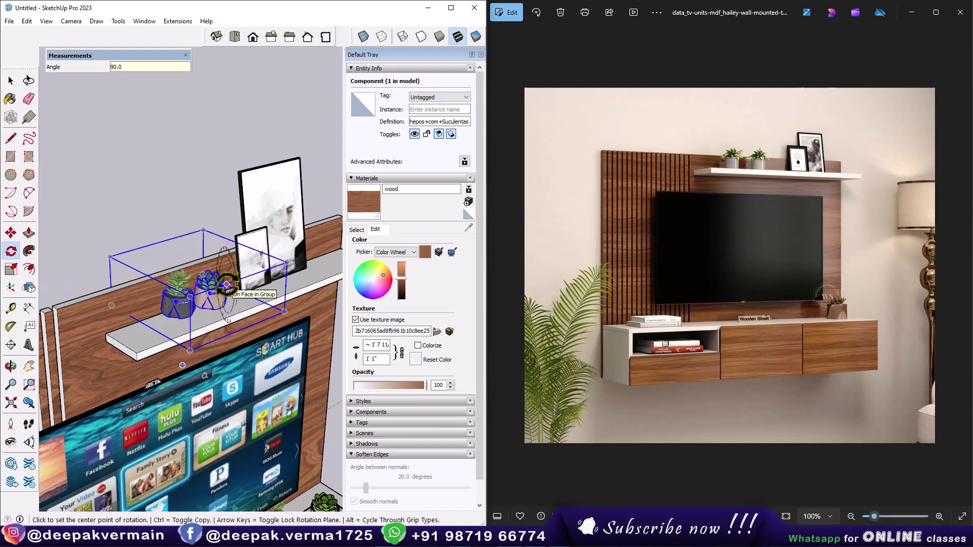
Position the succulents beside the frames, then orbit to a level frontal view.
{"action": "key", "text": "m"}
{"action": "scroll", "coordinate": [202, 325], "scroll_direction": "up", "scroll_amount": 2}
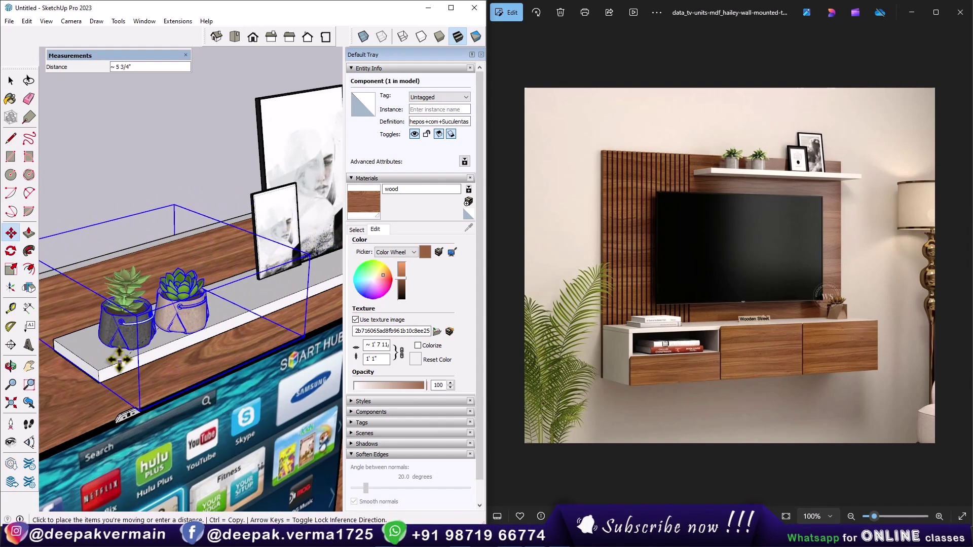
{"action": "scroll", "coordinate": [208, 327], "scroll_direction": "up", "scroll_amount": 1}
{"action": "scroll", "coordinate": [208, 327], "scroll_direction": "down", "scroll_amount": 2}
{"action": "scroll", "coordinate": [300, 362], "scroll_direction": "down", "scroll_amount": 2}
{"action": "key", "text": "space"}
{"action": "left_click", "coordinate": [263, 414]}
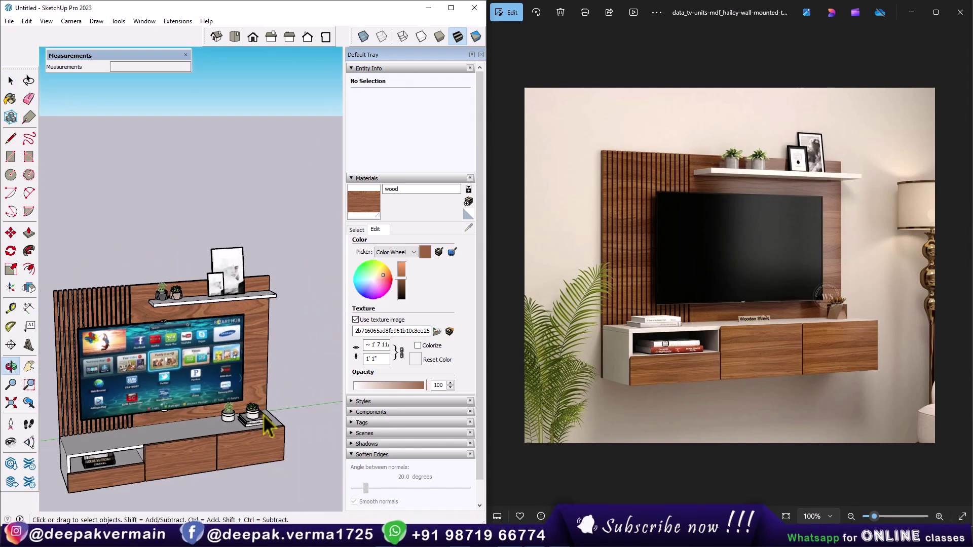
{"action": "scroll", "coordinate": [263, 414], "scroll_direction": "down", "scroll_amount": 1}
{"action": "mouse_move", "coordinate": [299, 345]}
{"action": "middle_mouse_down"}
{"action": "mouse_move", "coordinate": [226, 300]}
{"action": "mouse_move", "coordinate": [217, 320]}
{"action": "mouse_move", "coordinate": [237, 330]}
{"action": "middle_mouse_up"}
Select the succulent pots and move them to a new spot along the shelf.
{"action": "scroll", "coordinate": [211, 314], "scroll_direction": "down", "scroll_amount": 1}
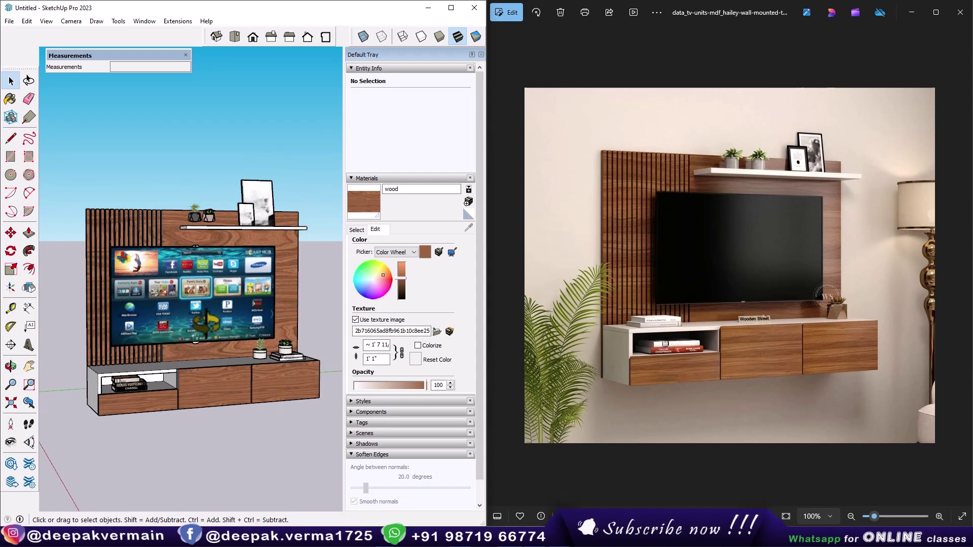
{"action": "scroll", "coordinate": [230, 314], "scroll_direction": "down", "scroll_amount": 1}
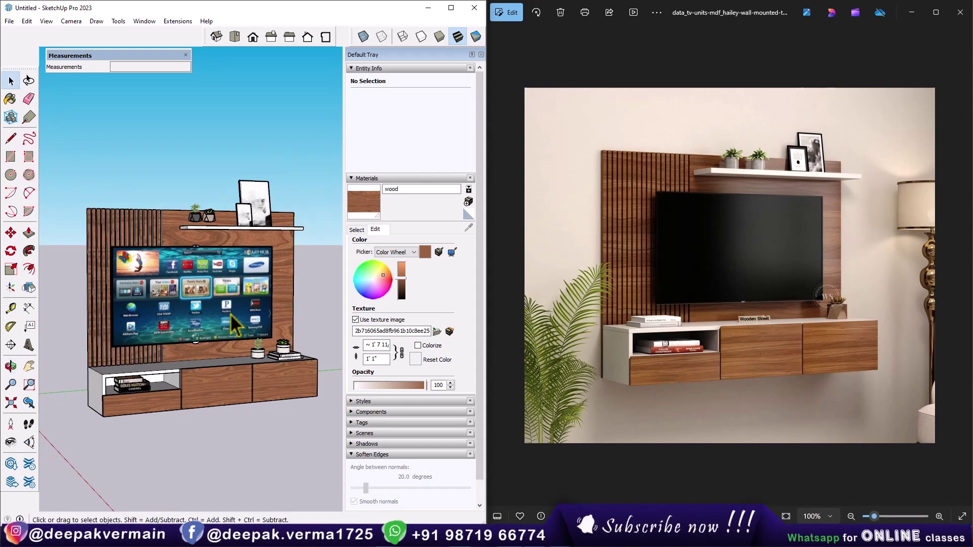
{"action": "scroll", "coordinate": [199, 334], "scroll_direction": "up", "scroll_amount": 1}
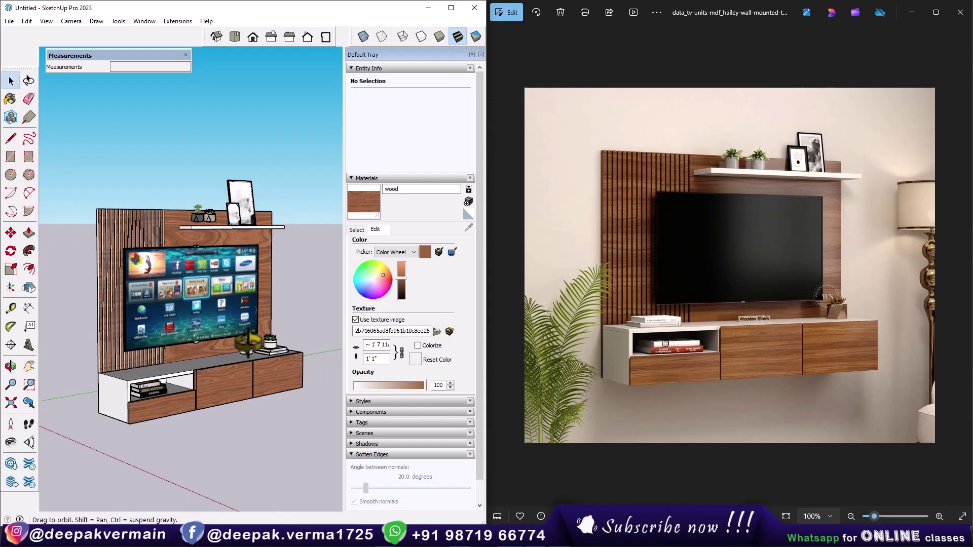
{"action": "scroll", "coordinate": [204, 299], "scroll_direction": "up", "scroll_amount": 1}
{"action": "scroll", "coordinate": [204, 299], "scroll_direction": "up", "scroll_amount": 1}
{"action": "scroll", "coordinate": [217, 139], "scroll_direction": "up", "scroll_amount": 1}
{"action": "scroll", "coordinate": [200, 217], "scroll_direction": "up", "scroll_amount": 2}
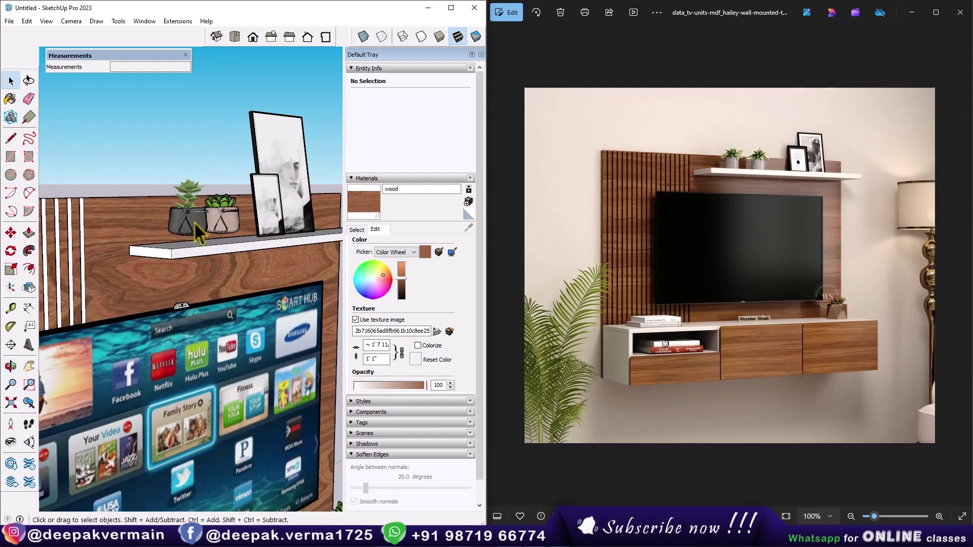
{"action": "scroll", "coordinate": [188, 237], "scroll_direction": "up", "scroll_amount": 1}
{"action": "scroll", "coordinate": [188, 237], "scroll_direction": "up", "scroll_amount": 1}
{"action": "left_click", "coordinate": [193, 237]}
{"action": "scroll", "coordinate": [193, 237], "scroll_direction": "up", "scroll_amount": 1}
{"action": "key", "text": "m"}
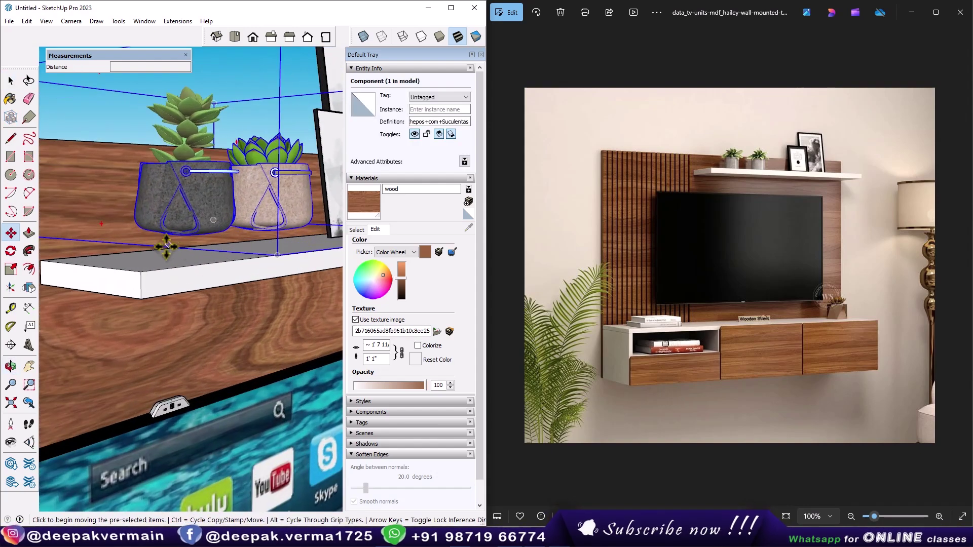
{"action": "left_click", "coordinate": [165, 257]}
{"action": "left_click", "coordinate": [164, 268]}
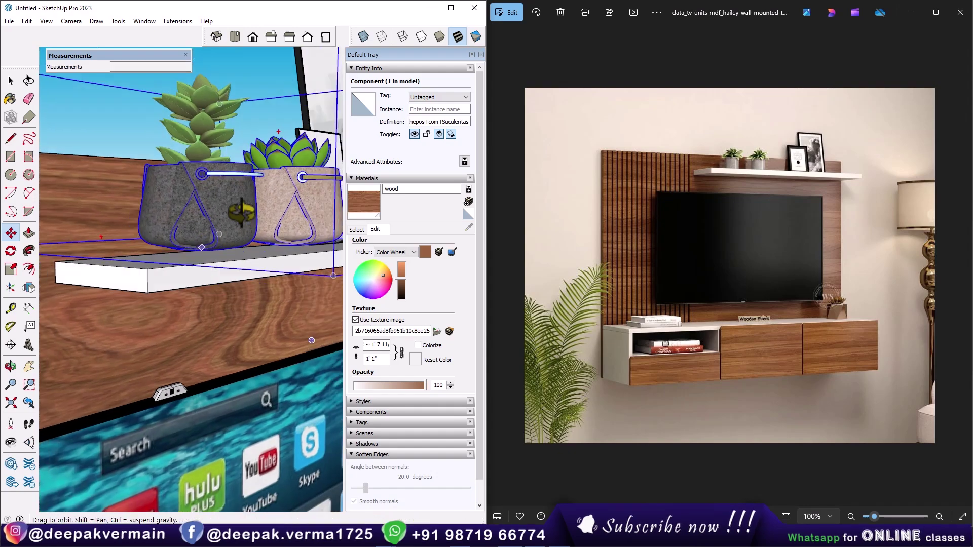
{"action": "scroll", "coordinate": [198, 243], "scroll_direction": "down", "scroll_amount": 2}
{"action": "scroll", "coordinate": [213, 264], "scroll_direction": "down", "scroll_amount": 2}
{"action": "scroll", "coordinate": [222, 287], "scroll_direction": "down", "scroll_amount": 1}
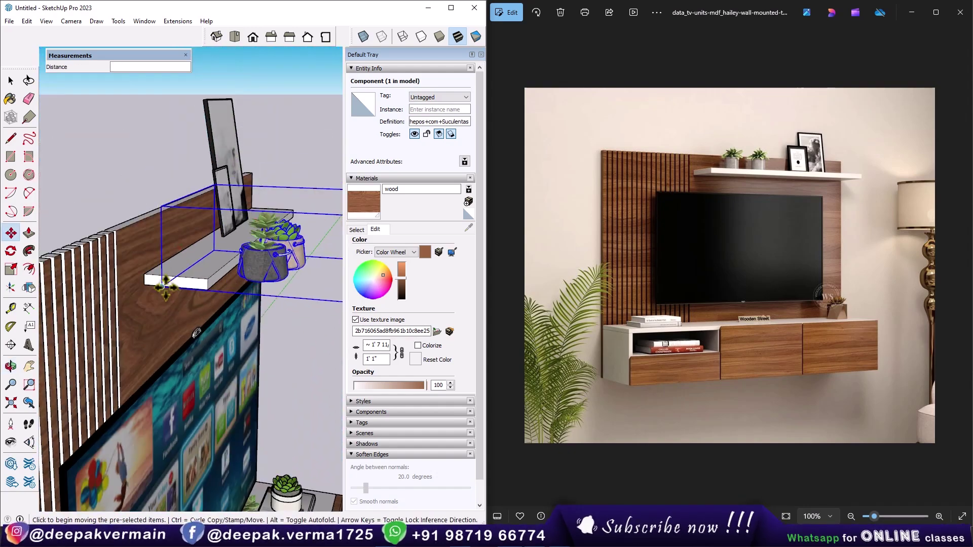
Check from the side, nudge the succulents into final position, and orbit out to the whole unit.
{"action": "mouse_move", "coordinate": [221, 287]}
{"action": "middle_mouse_down"}
{"action": "mouse_move", "coordinate": [238, 223]}
{"action": "mouse_move", "coordinate": [196, 254]}
{"action": "middle_mouse_up"}
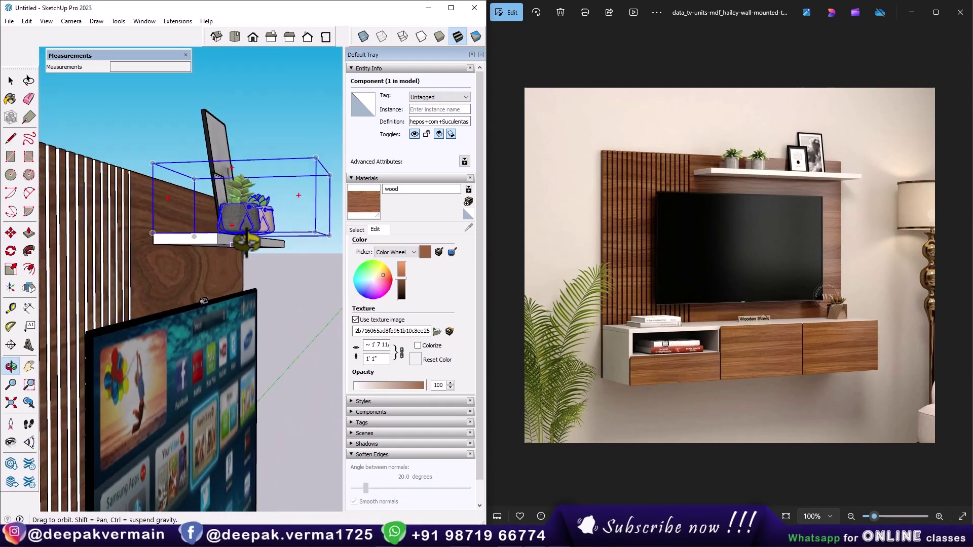
{"action": "left_click", "coordinate": [196, 255]}
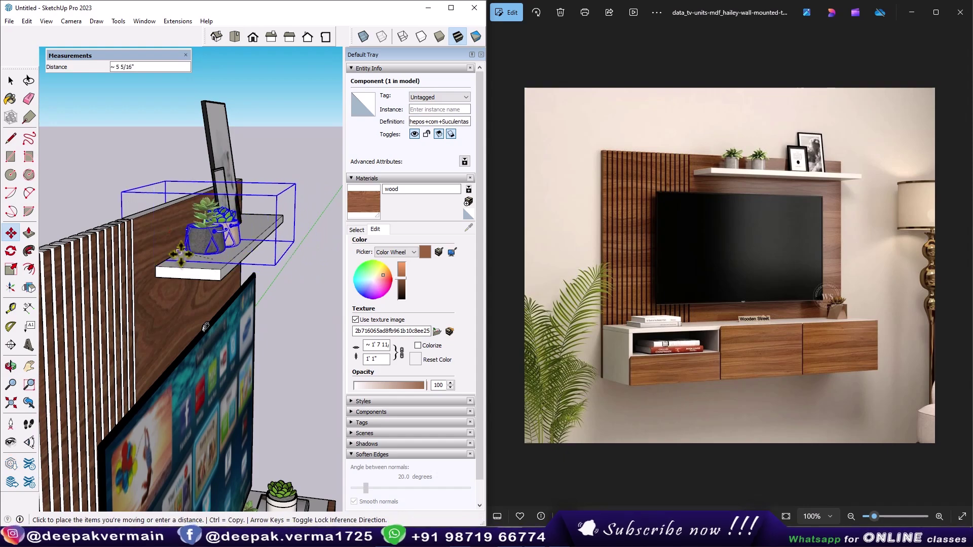
{"action": "left_click", "coordinate": [183, 254]}
{"action": "middle_click_drag", "start_coordinate": [183, 255], "coordinate": [163, 242]}
{"action": "scroll", "coordinate": [163, 242], "scroll_direction": "down", "scroll_amount": 3}
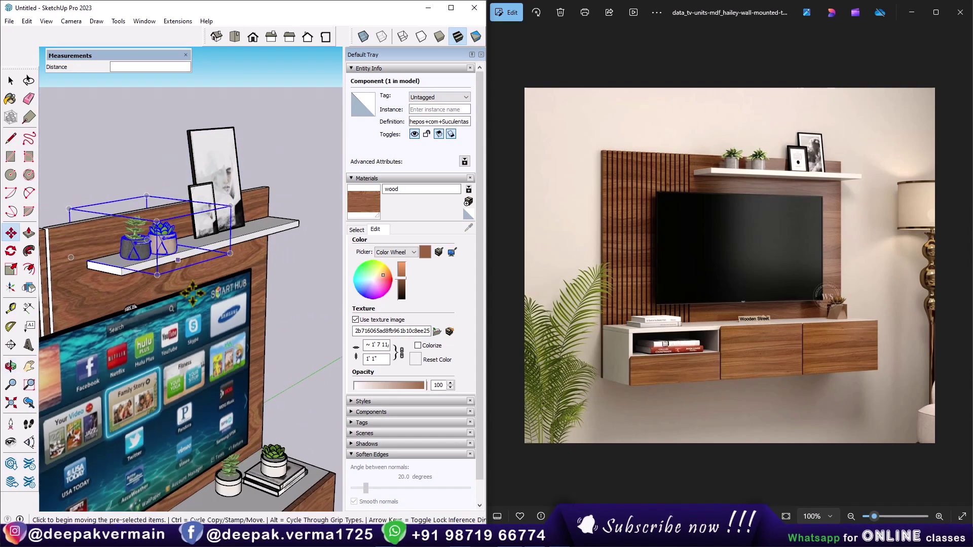
{"action": "key", "text": "space"}
{"action": "mouse_move", "coordinate": [283, 314]}
{"action": "middle_mouse_down"}
{"action": "mouse_move", "coordinate": [287, 252]}
{"action": "mouse_move", "coordinate": [190, 263]}
{"action": "middle_mouse_up"}
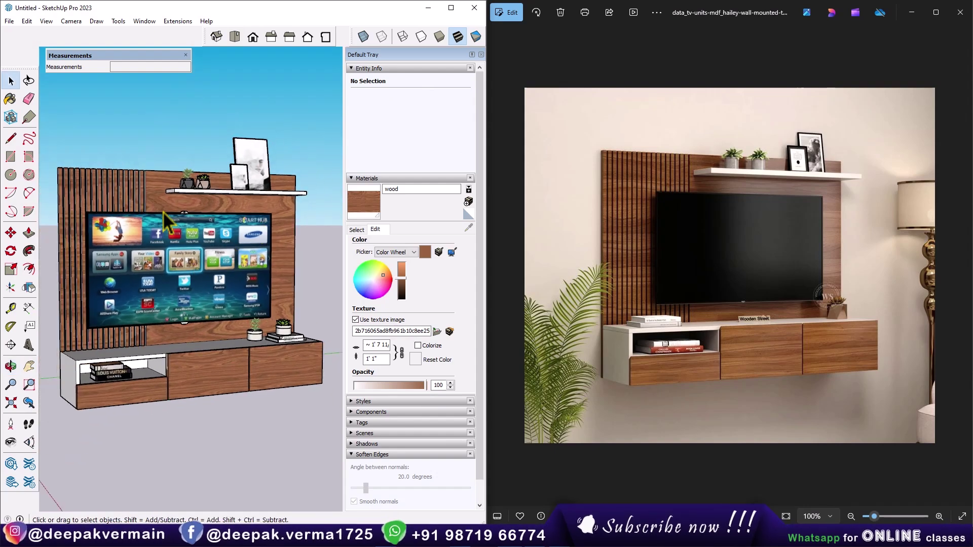